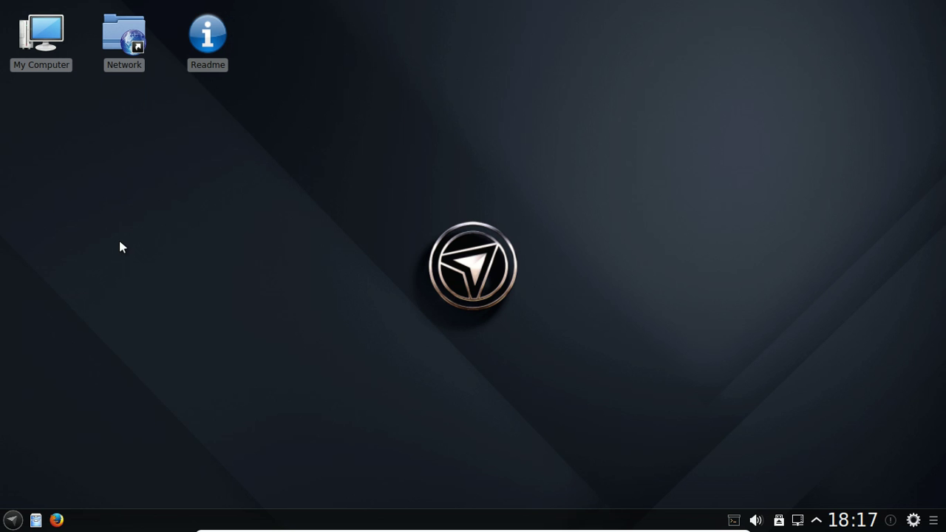
- Review the programs available in the application launcher's categories, including Jeux, Graphisme, Internet, Multimédia, Configuration and Utilitaires
left_click(12, 521)
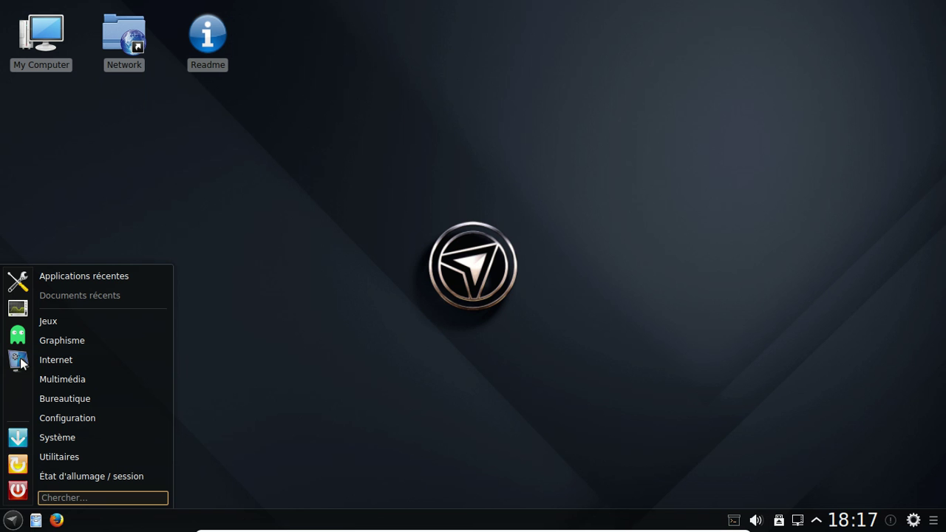
mouse_move(47, 319)
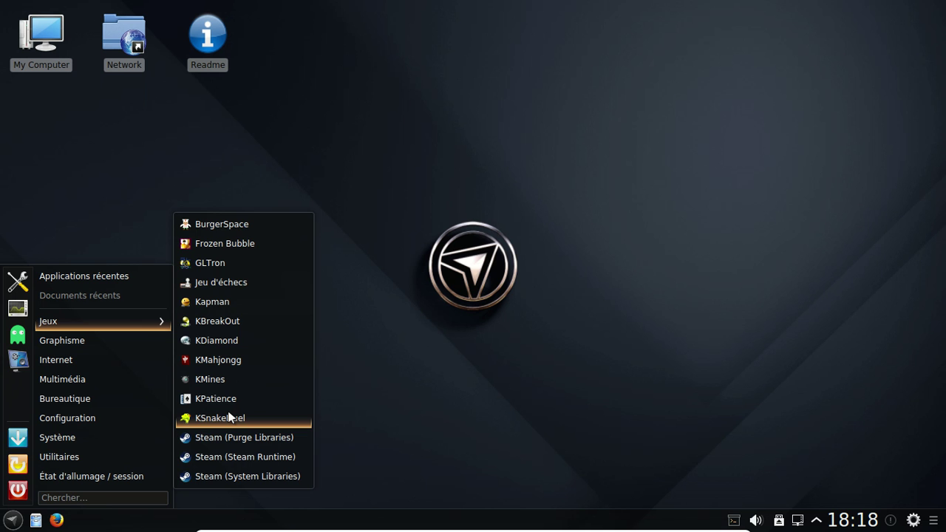
mouse_move(98, 341)
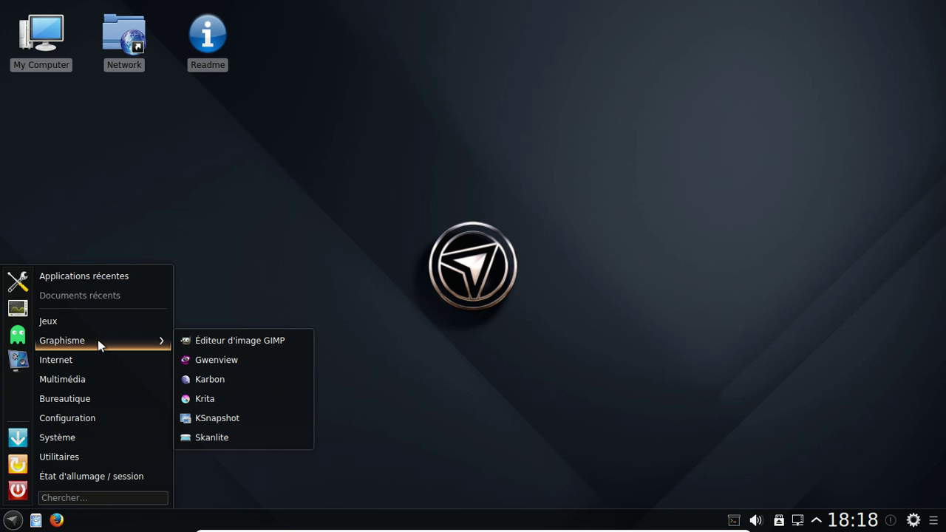
mouse_move(88, 359)
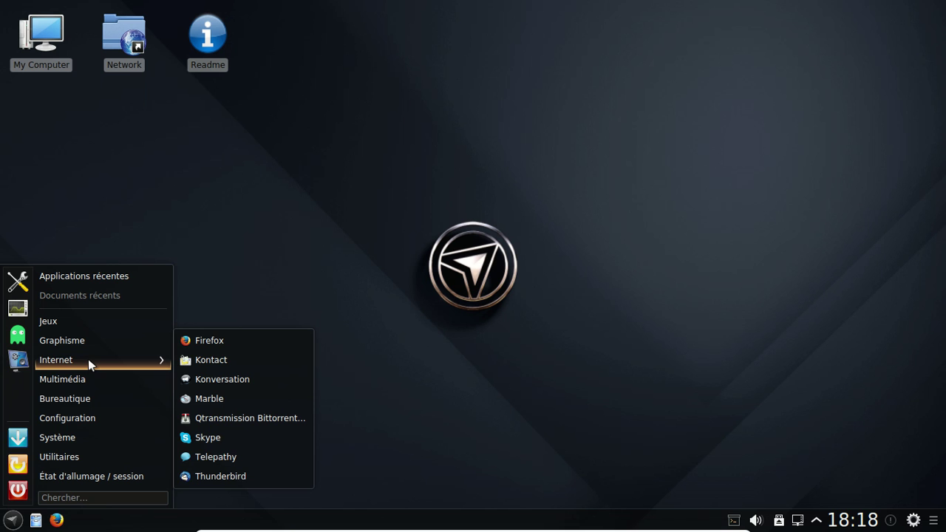
mouse_move(86, 381)
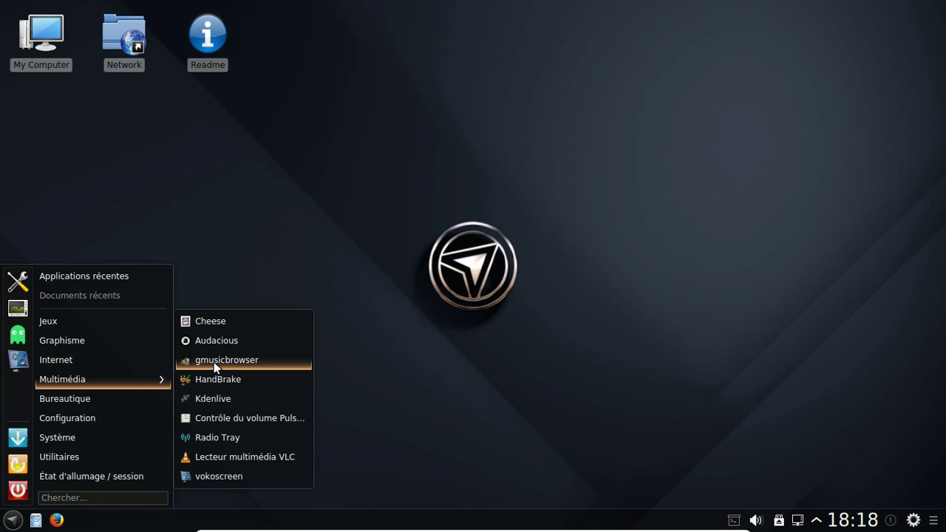
mouse_move(118, 406)
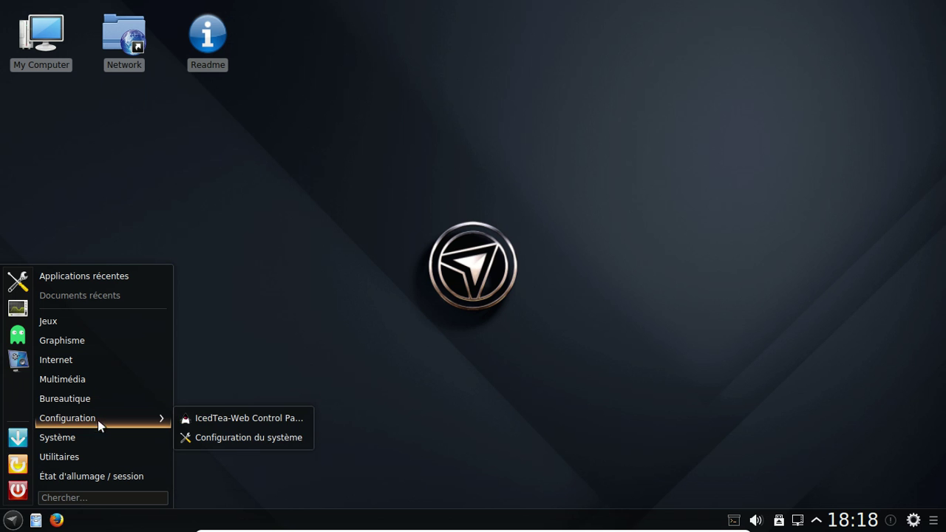
mouse_move(86, 443)
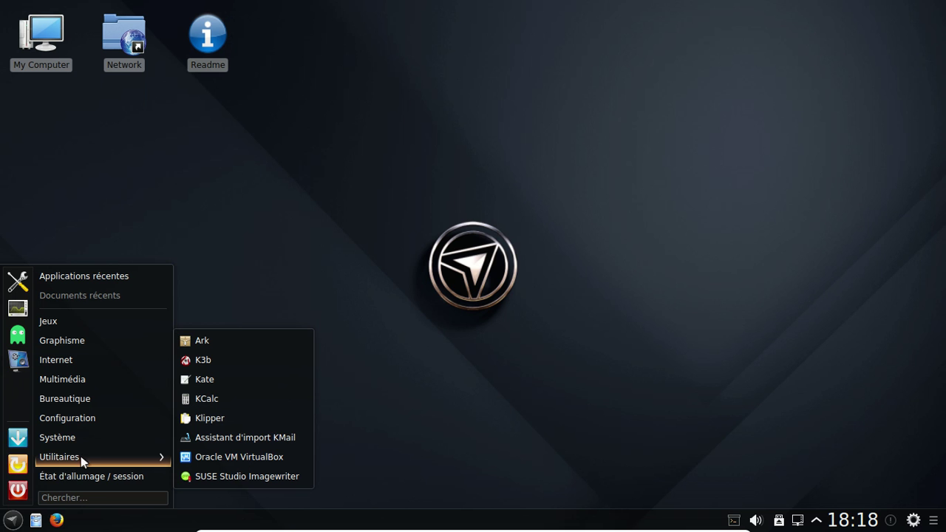
mouse_move(78, 475)
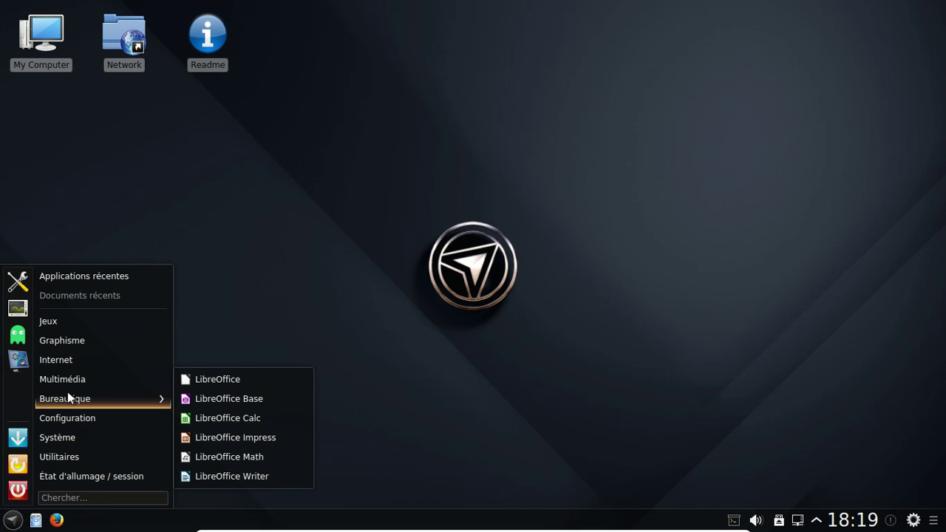
- Open the Découvreur de Muon software centre from the system programs and go to the Jeux de cartes category under Jeux
mouse_move(68, 419)
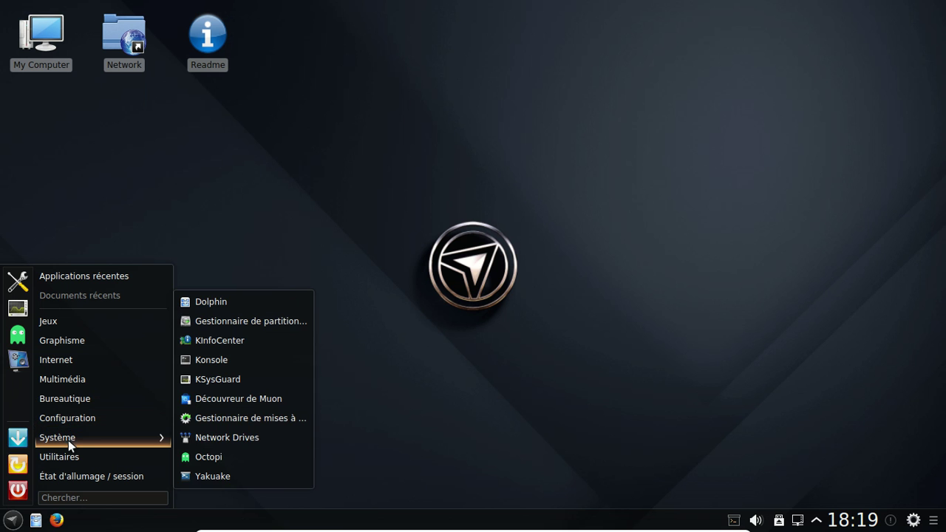
left_click(232, 399)
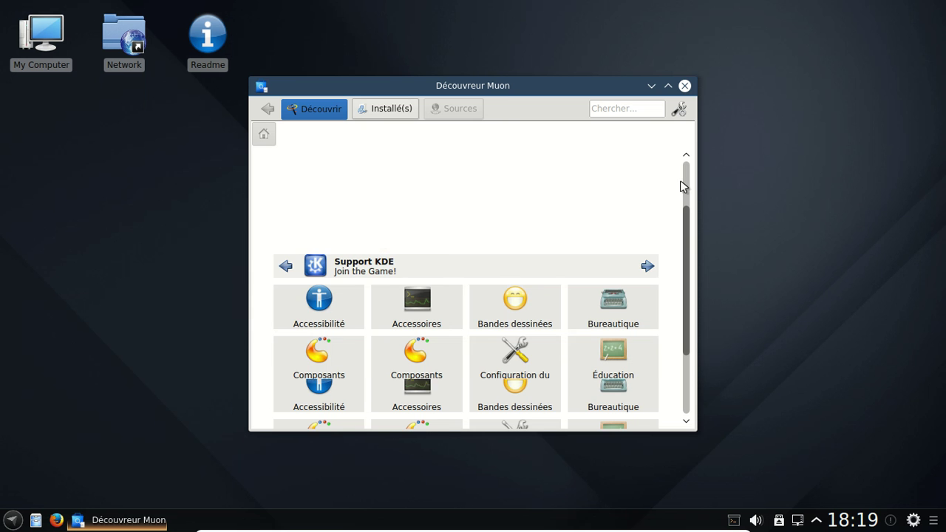
scroll(533, 284, "down", 2)
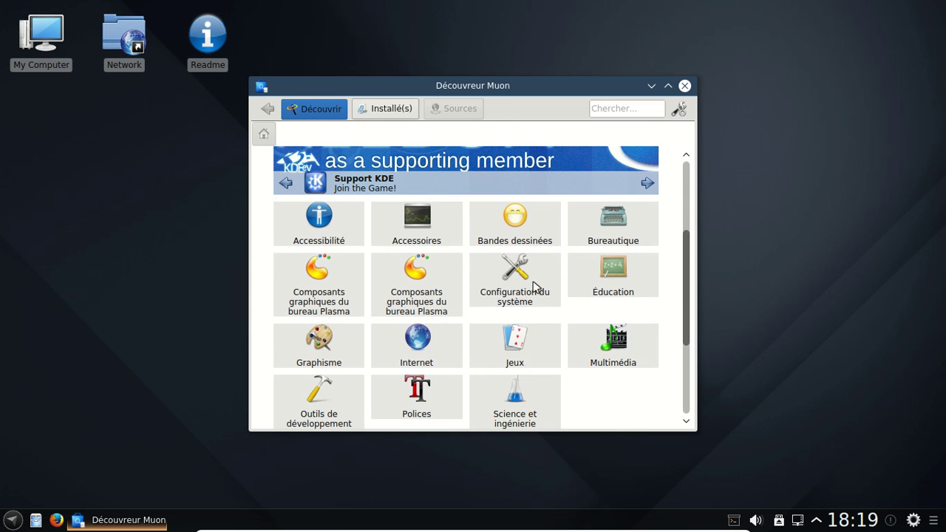
left_click(518, 339)
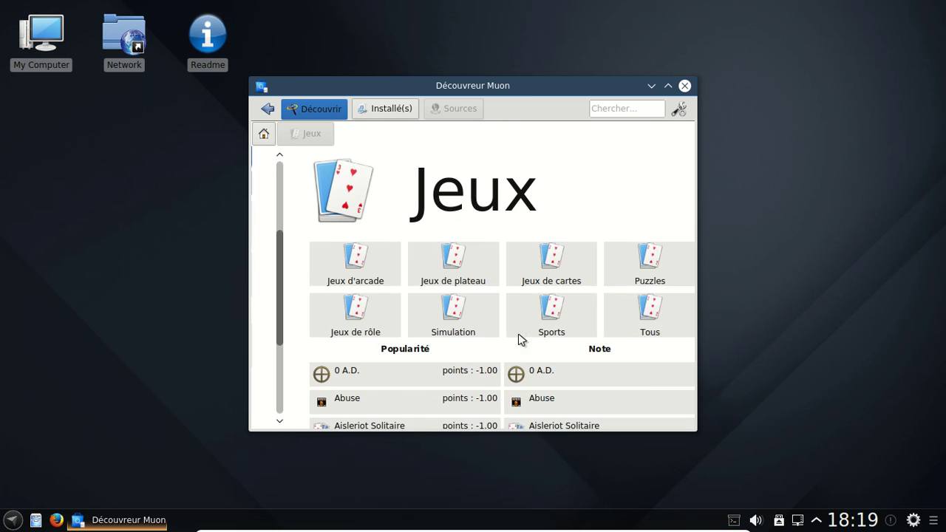
left_click(525, 273)
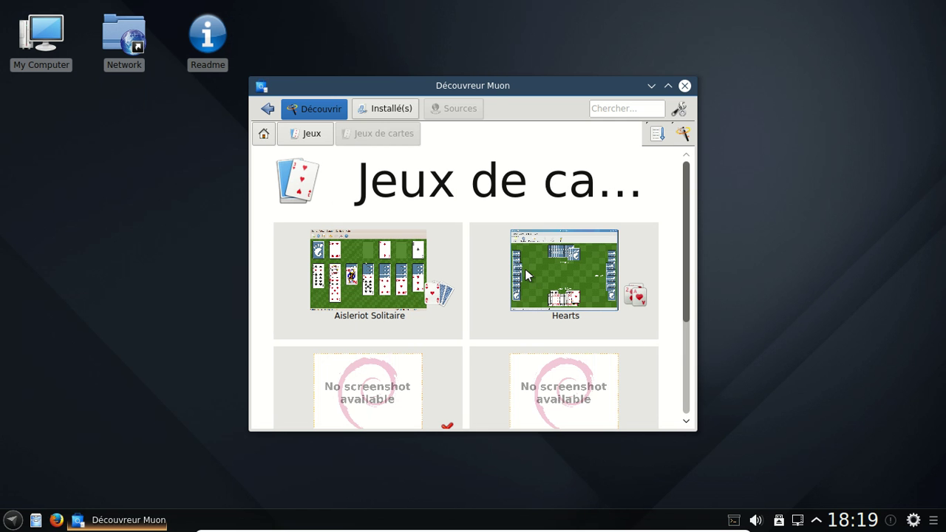
- Browse the card games, view the Hearts details page and return to the list
scroll(525, 271, "down", 4)
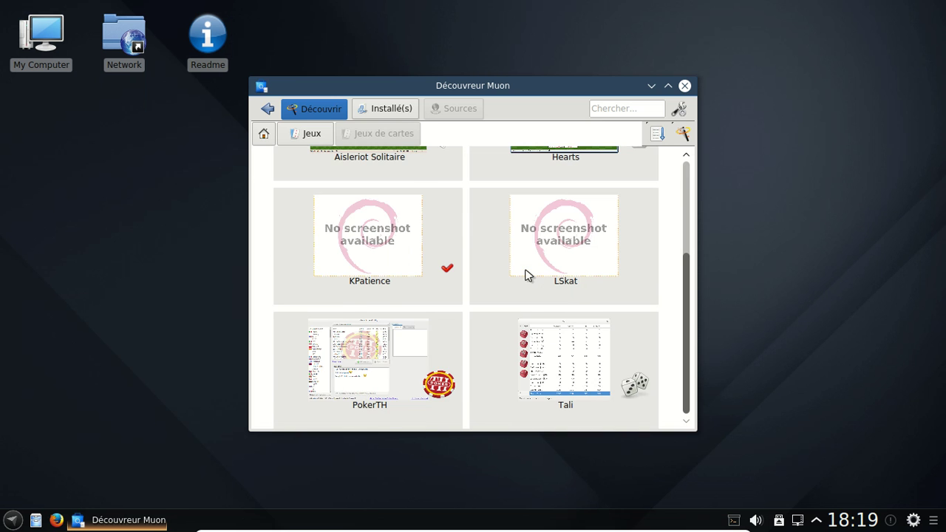
scroll(527, 274, "up", 3)
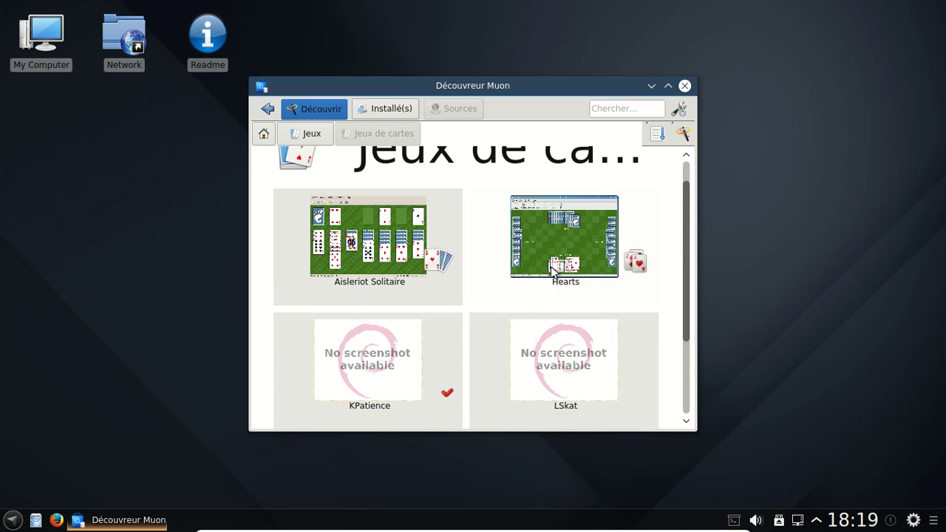
left_click(553, 270)
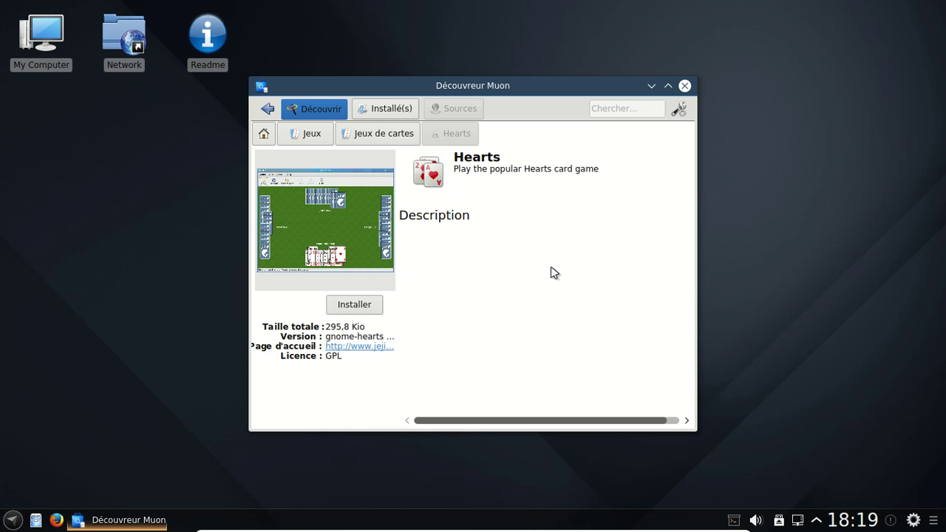
left_click(267, 109)
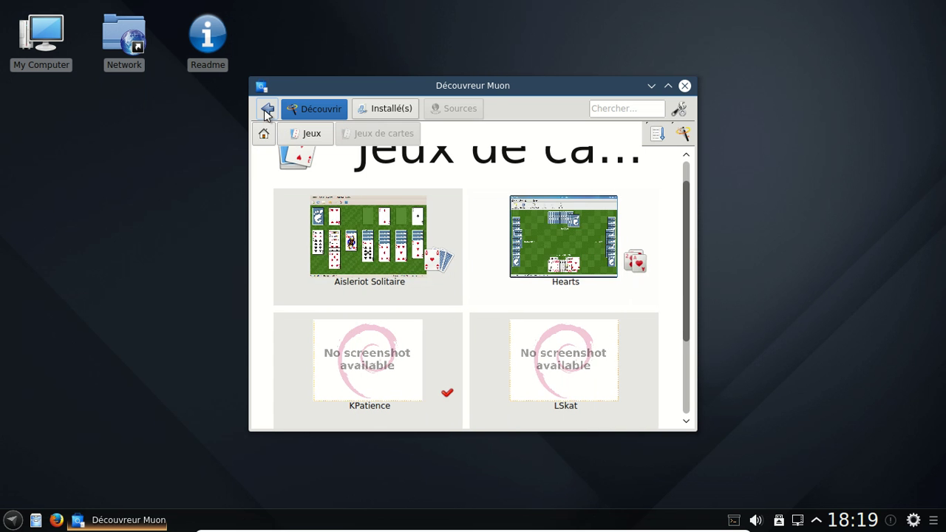
- View the Aisleriot Solitaire details page and go back to the main Jeux category
scroll(514, 300, "down", 2)
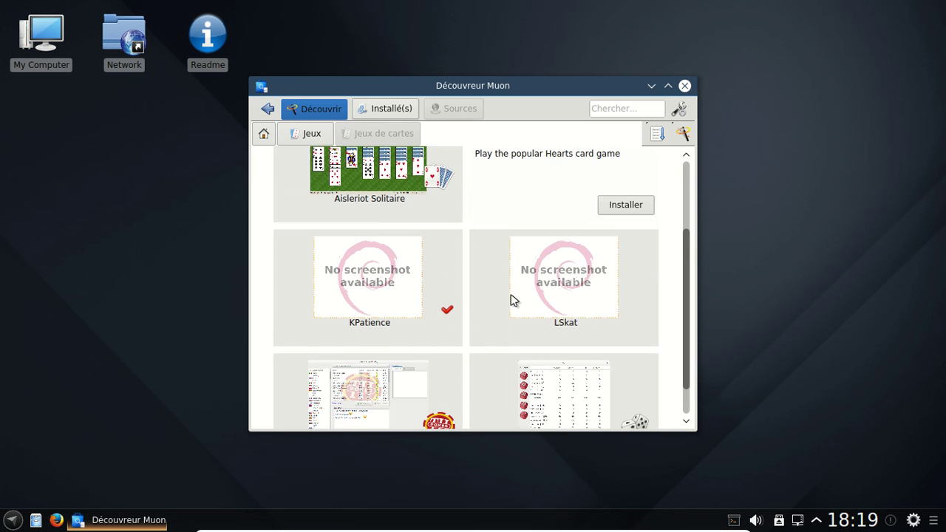
scroll(513, 301, "down", 1)
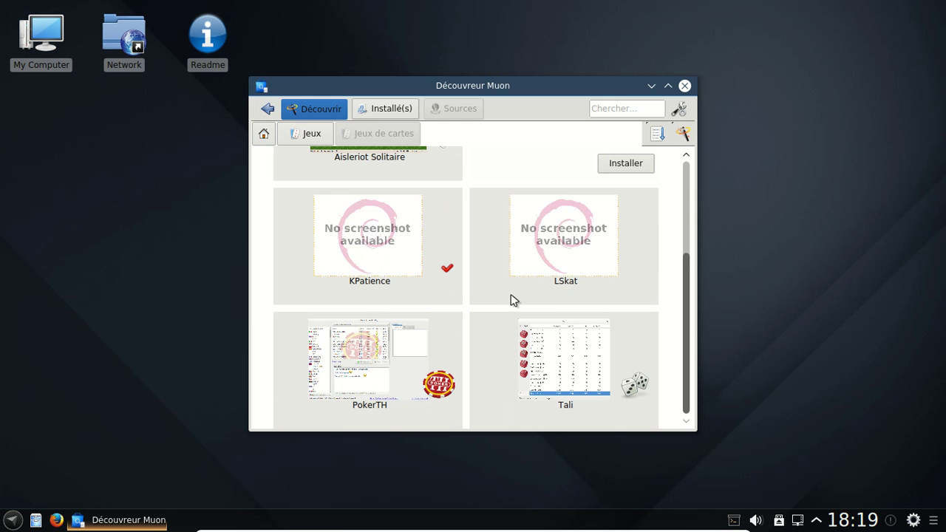
scroll(513, 301, "up", 2)
mouse_move(410, 244)
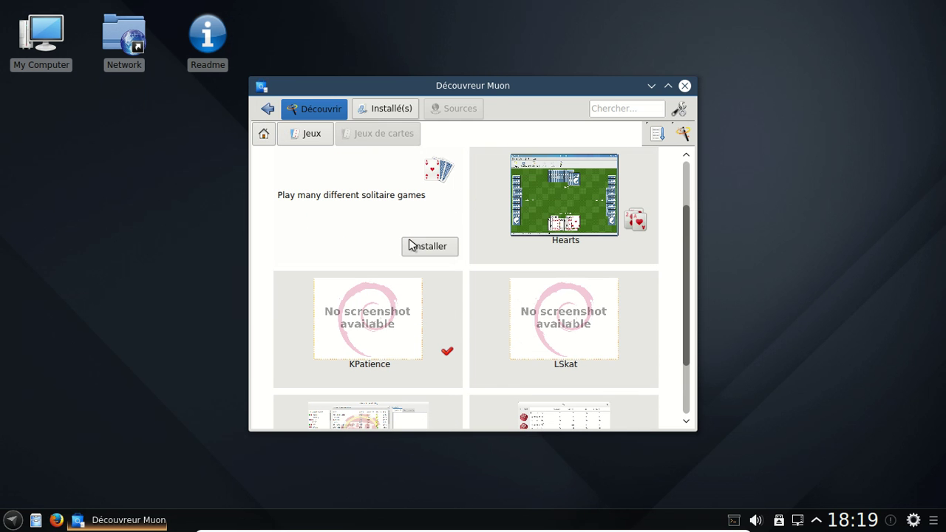
left_click(361, 185)
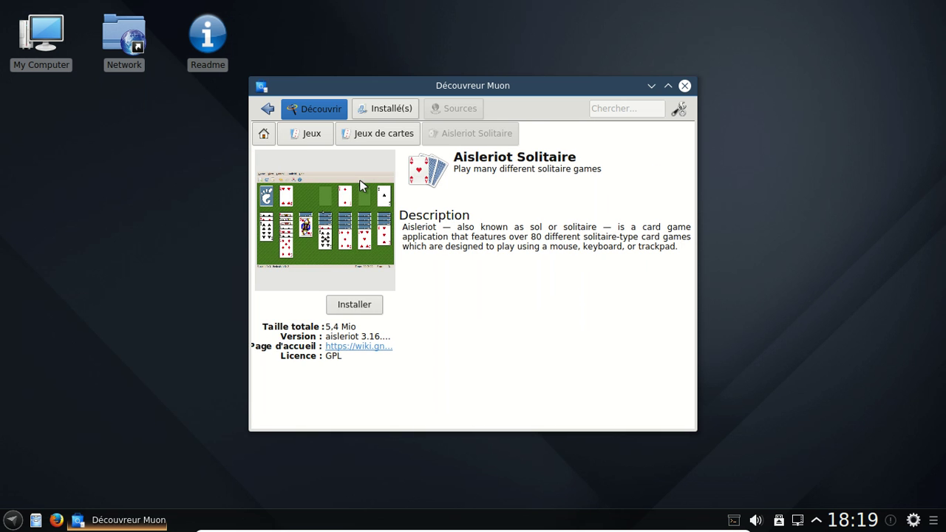
left_click(267, 108)
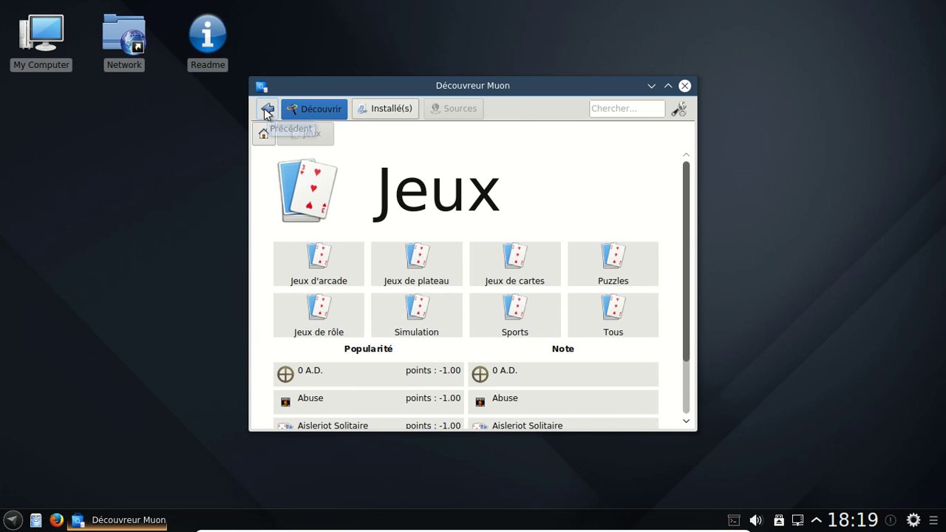
- Find the Gweled game in the Puzzles category and install it
left_click(612, 272)
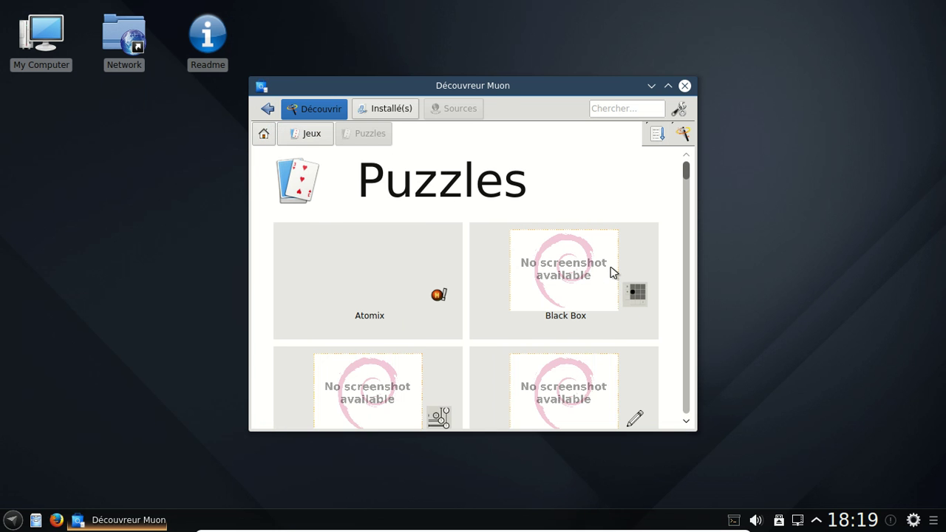
scroll(612, 272, "down", 1)
scroll(612, 272, "down", 1)
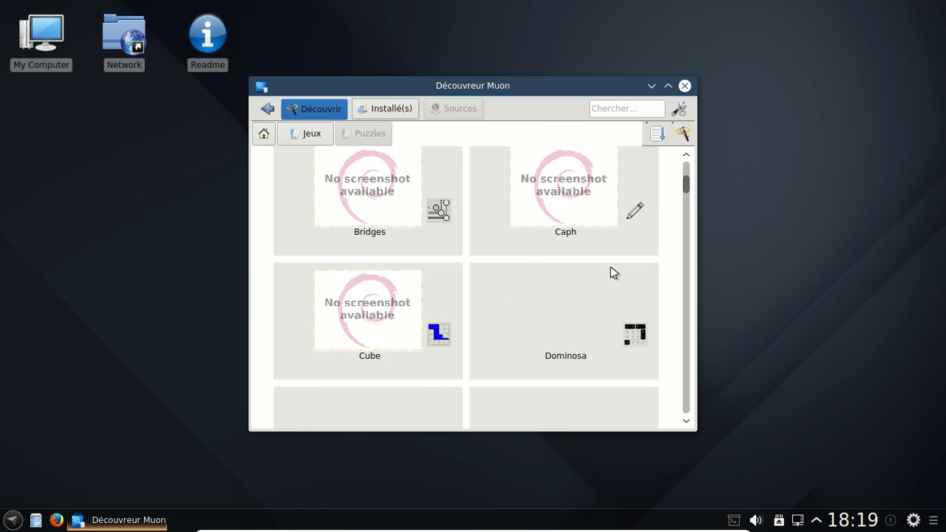
scroll(612, 272, "down", 1)
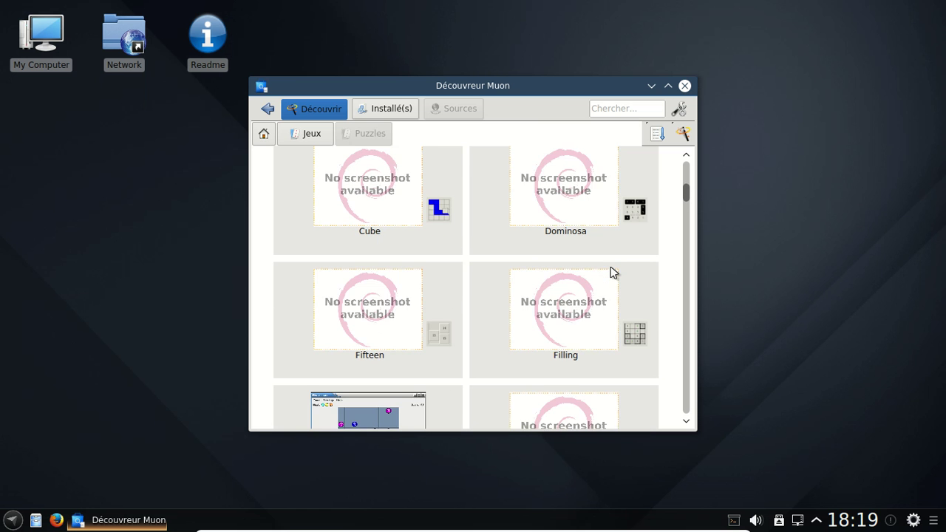
scroll(612, 272, "down", 1)
scroll(612, 273, "down", 2)
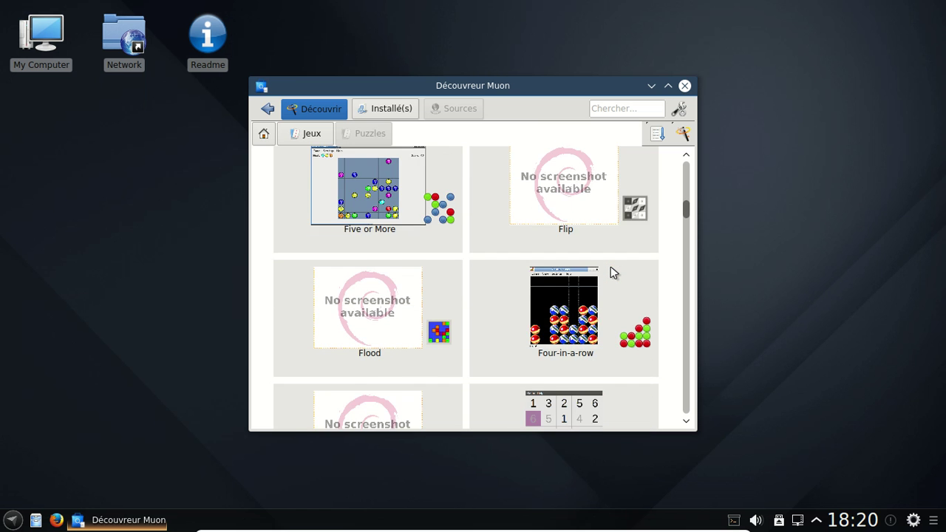
scroll(611, 272, "down", 3)
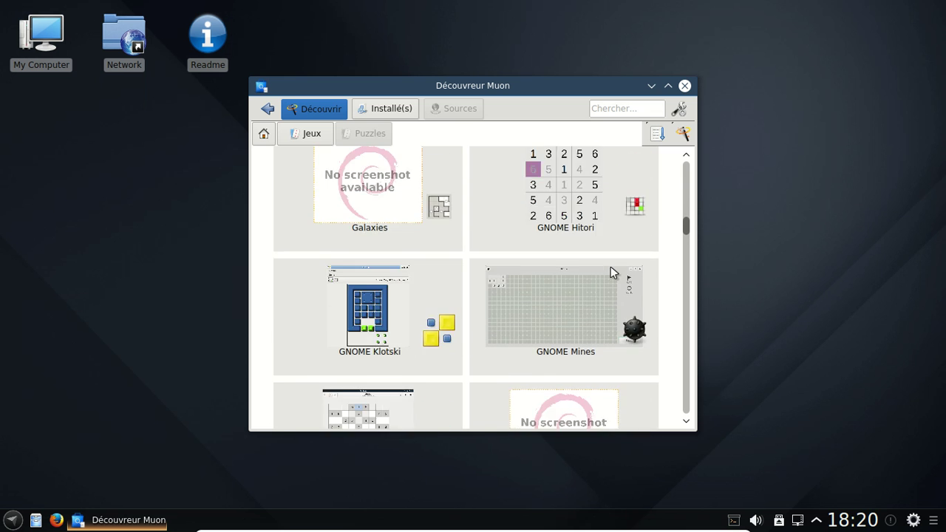
scroll(610, 272, "down", 1)
scroll(610, 272, "down", 1)
scroll(611, 272, "down", 1)
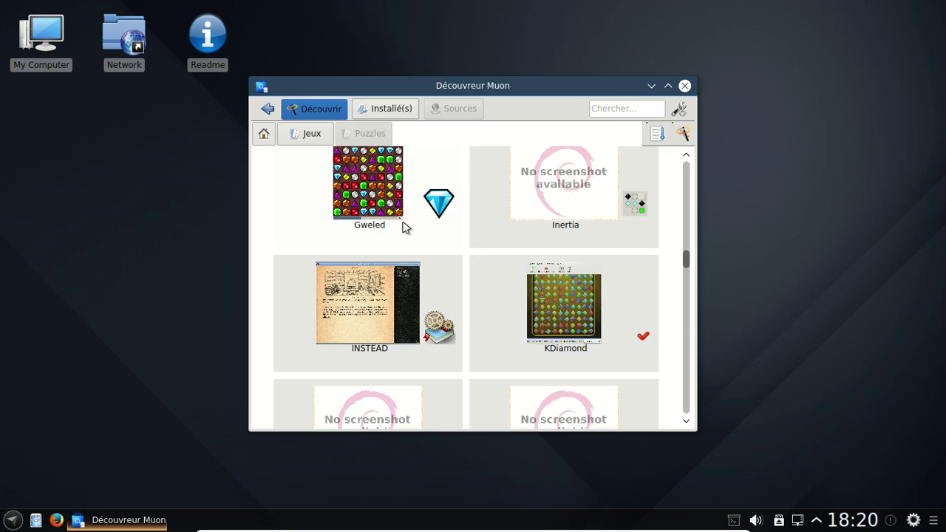
mouse_move(399, 218)
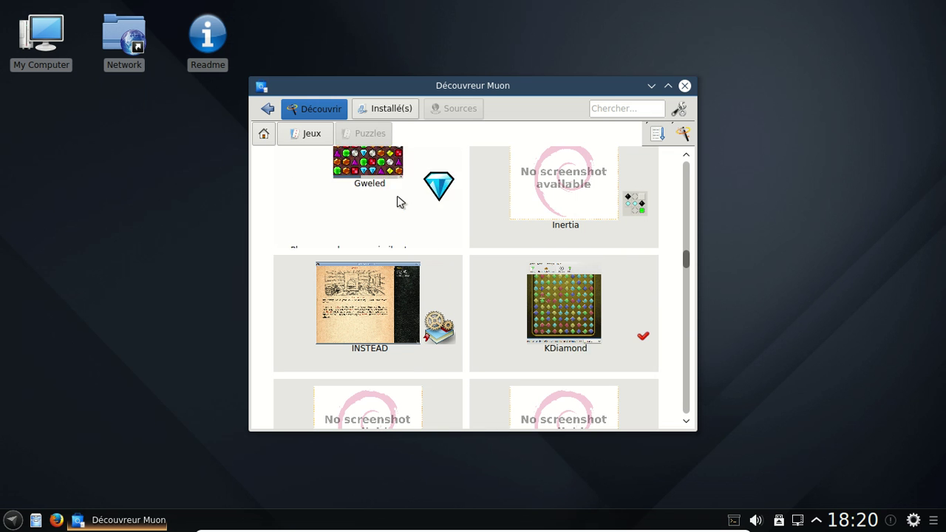
left_click(397, 202)
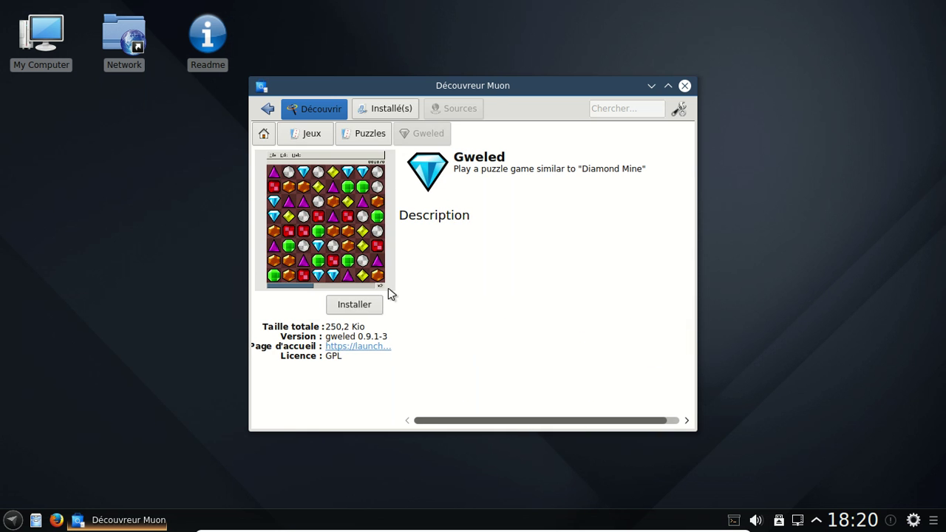
left_click(361, 304)
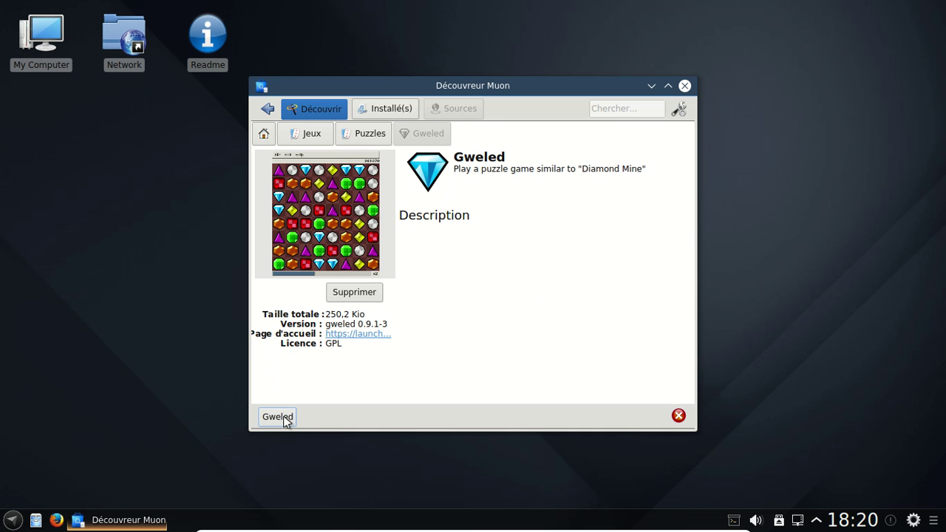
- Launch the installed Gweled game from the application launcher, close it and return to the Puzzles list in the software centre
left_click(13, 520)
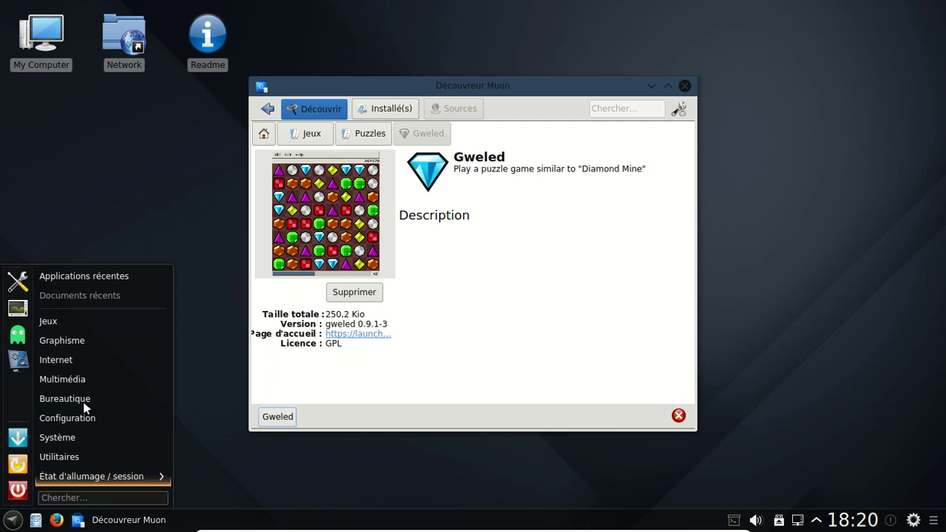
mouse_move(61, 324)
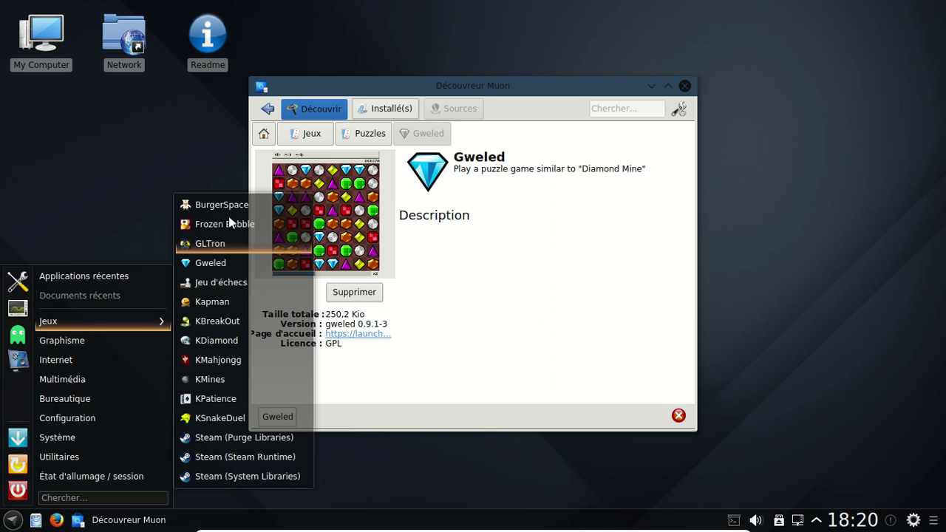
left_click(224, 255)
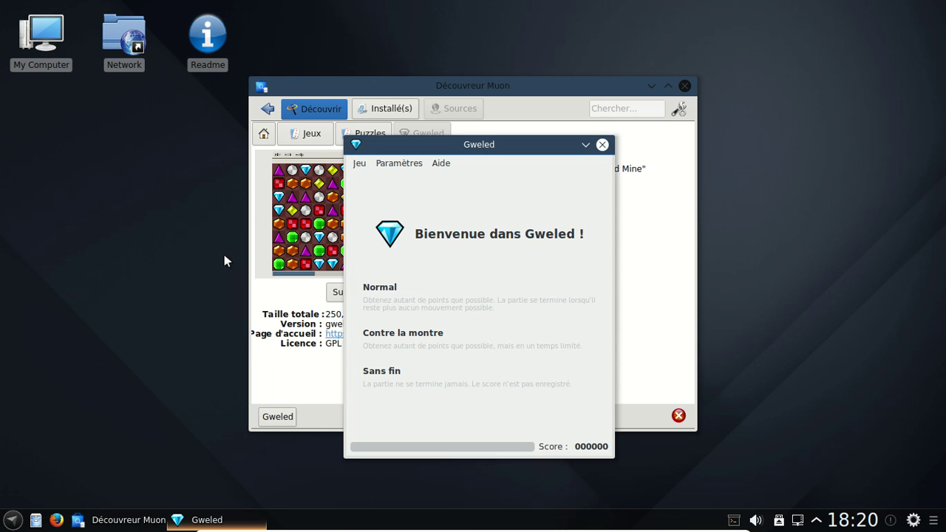
left_click(602, 144)
left_click(267, 108)
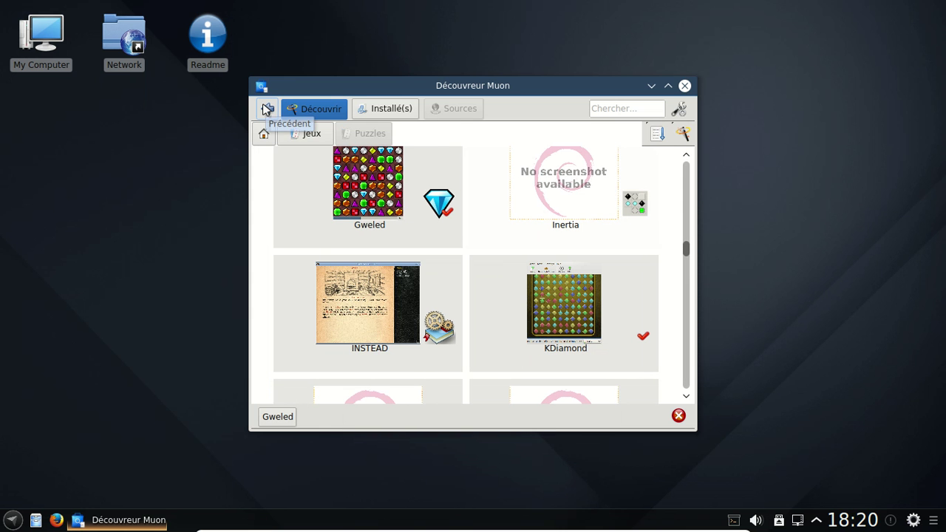
- Return to the main Jeux category, browse the Sports games and go back to the category page
left_click(268, 108)
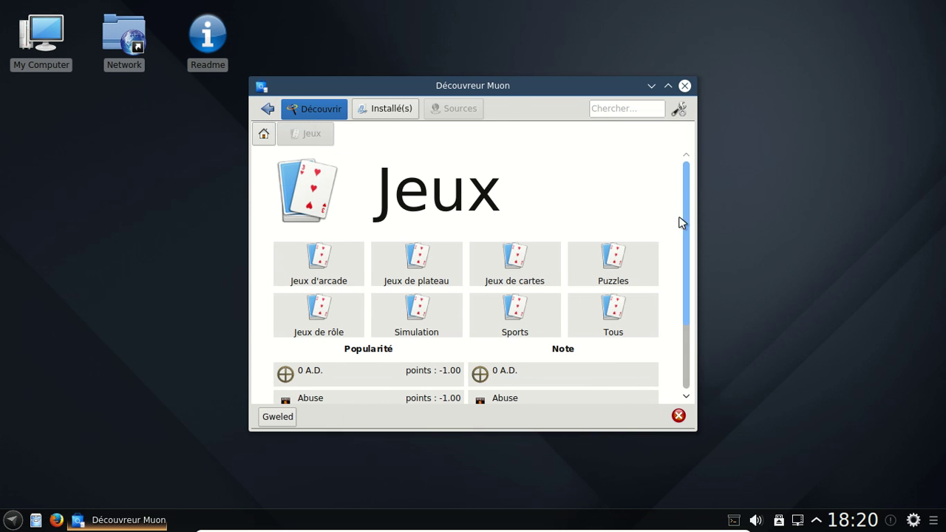
left_click_drag(681, 211, 686, 325)
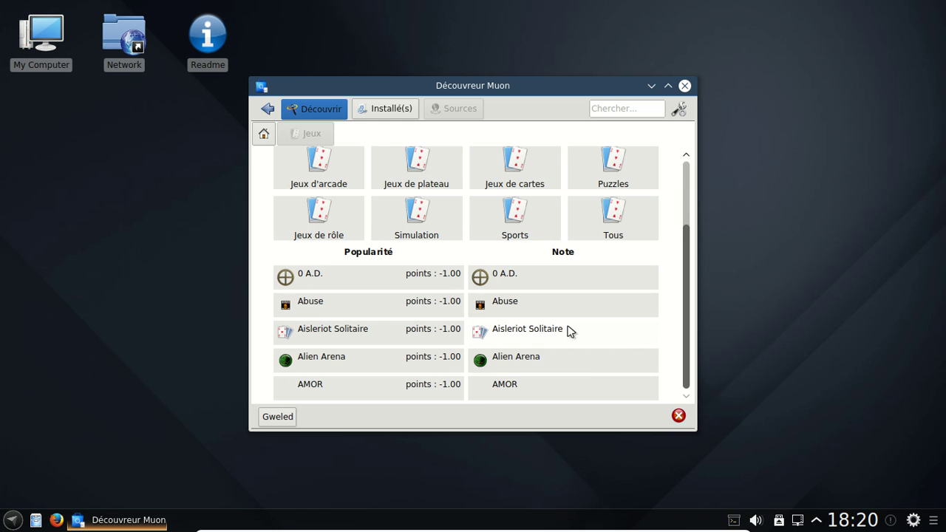
scroll(567, 332, "up", 1)
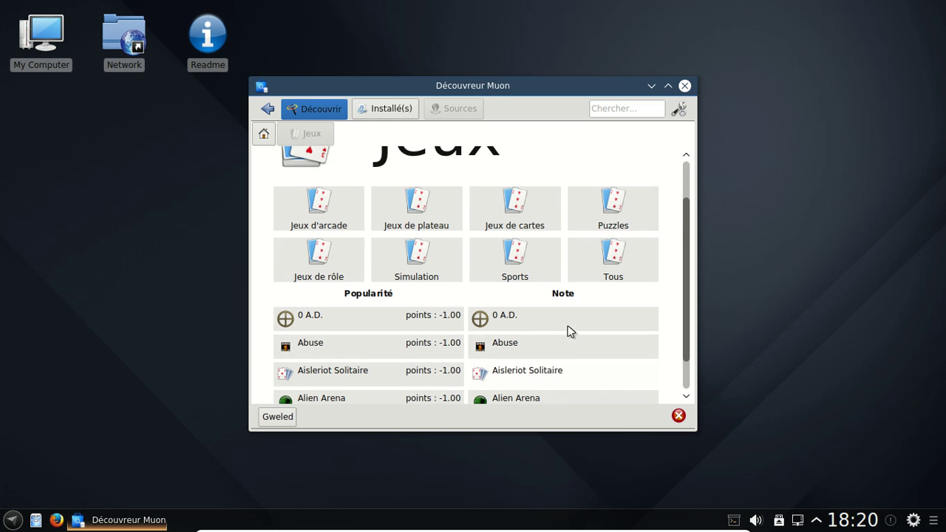
left_click(518, 265)
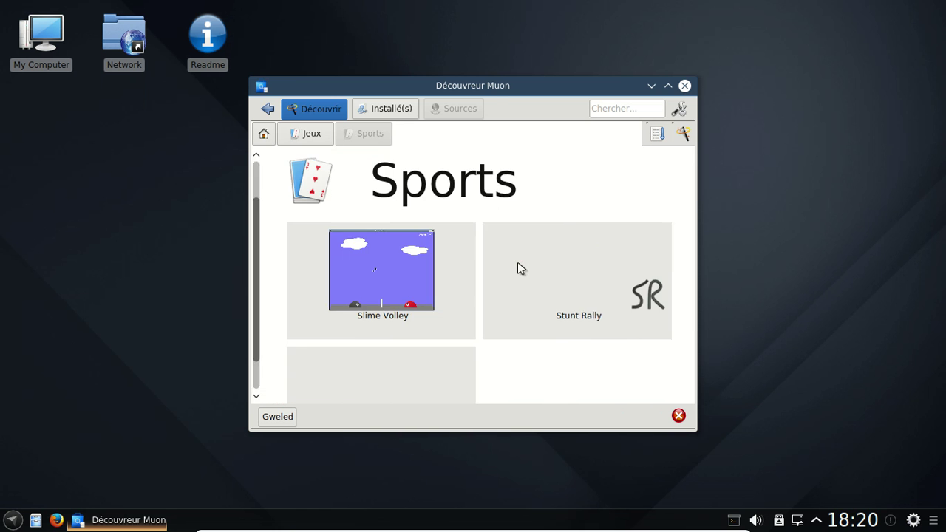
scroll(494, 267, "down", 1)
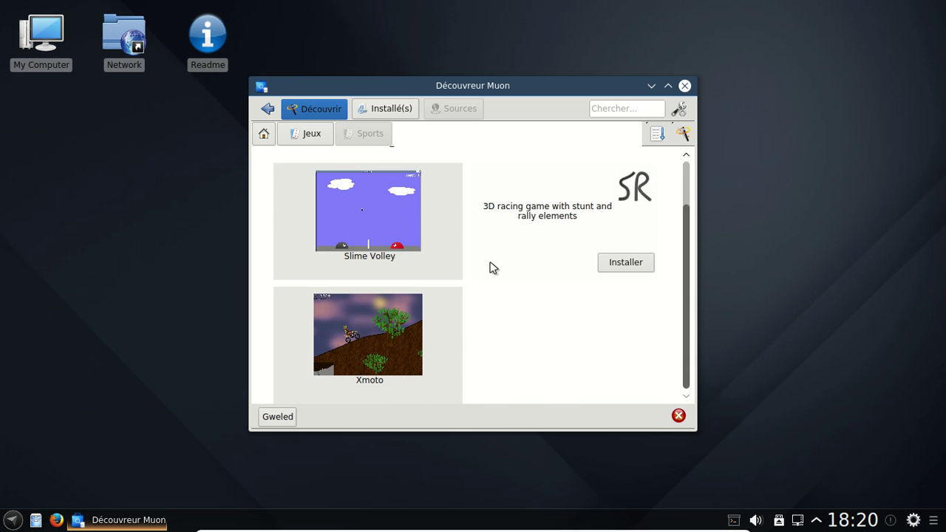
scroll(493, 267, "up", 1)
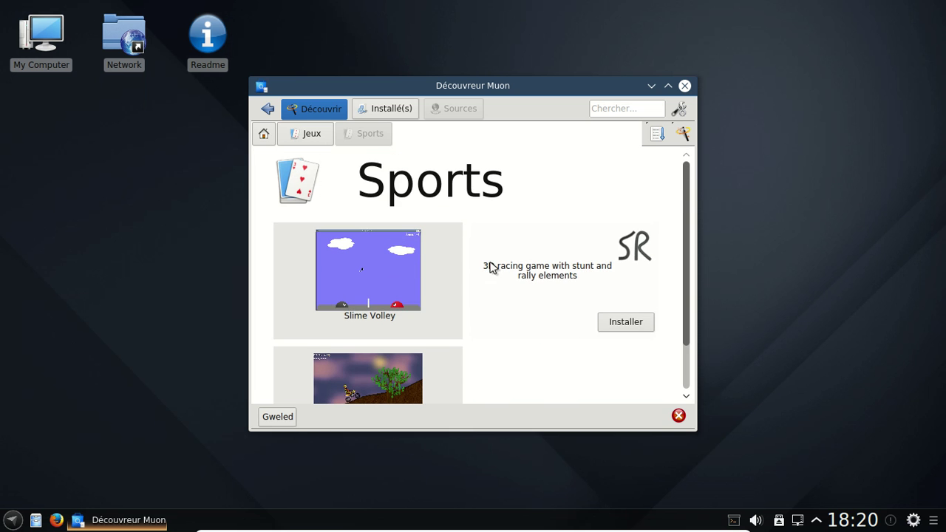
left_click(264, 109)
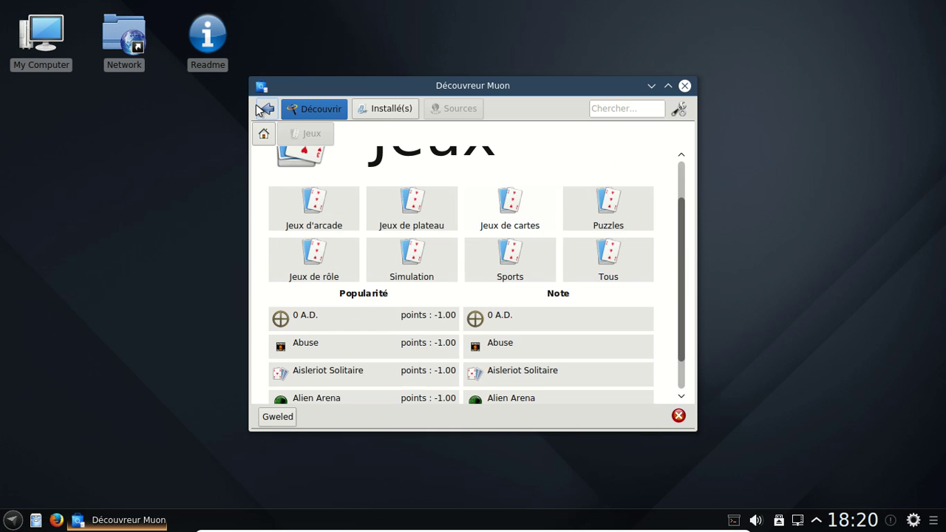
- Find the KBlocks game in the Jeux d'arcade category, install it and close the software centre
left_click(325, 218)
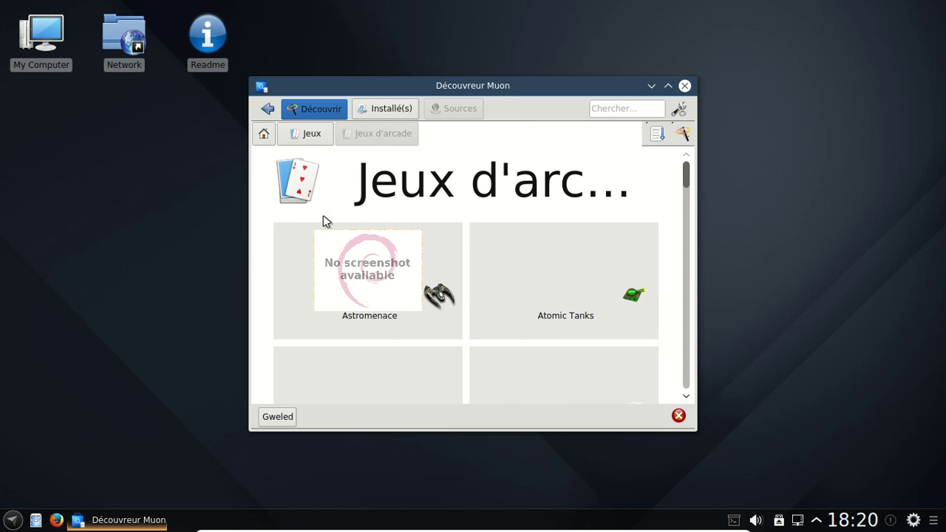
scroll(592, 275, "down", 5)
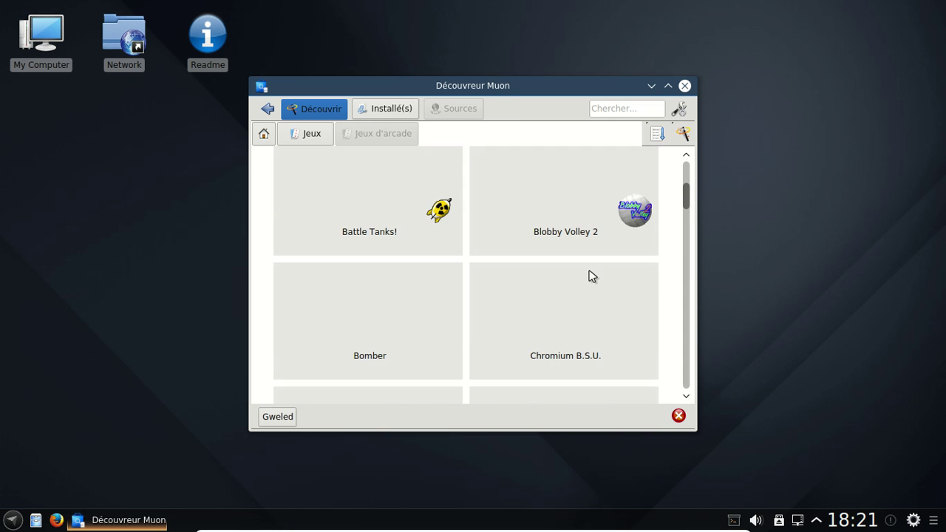
scroll(591, 275, "down", 5)
scroll(592, 275, "down", 5)
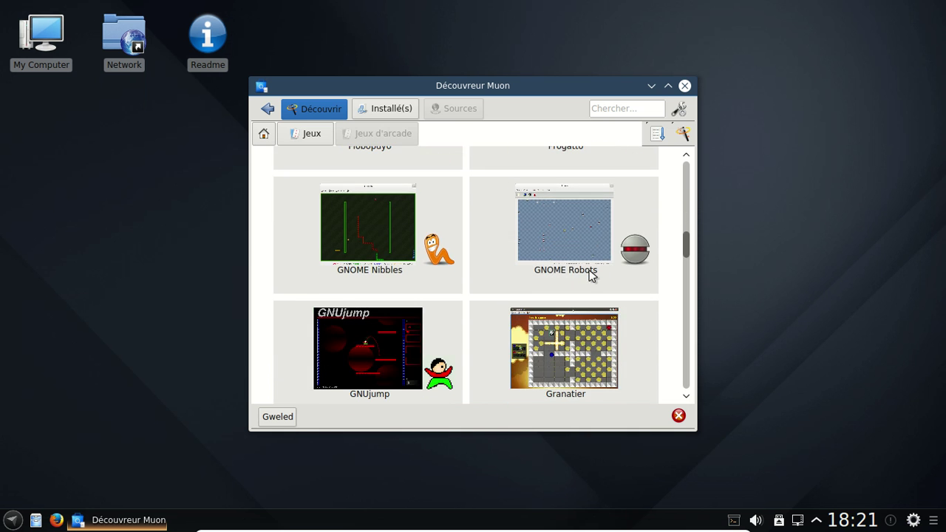
scroll(591, 275, "down", 3)
scroll(591, 275, "down", 3)
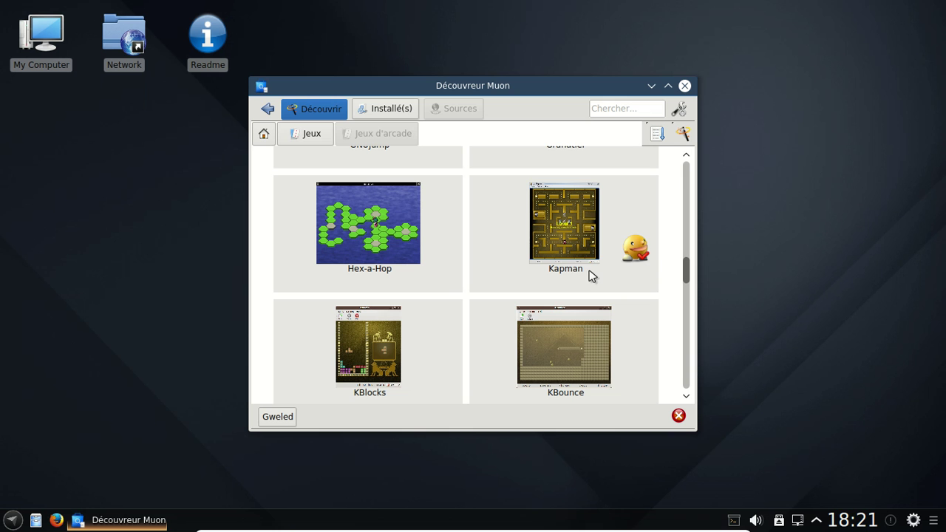
mouse_move(514, 273)
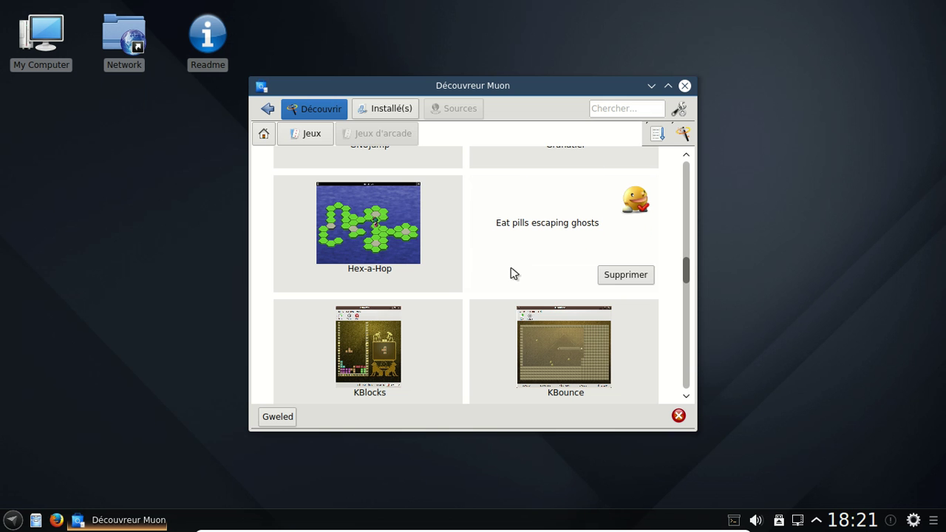
scroll(513, 274, "down", 1)
scroll(511, 272, "down", 1)
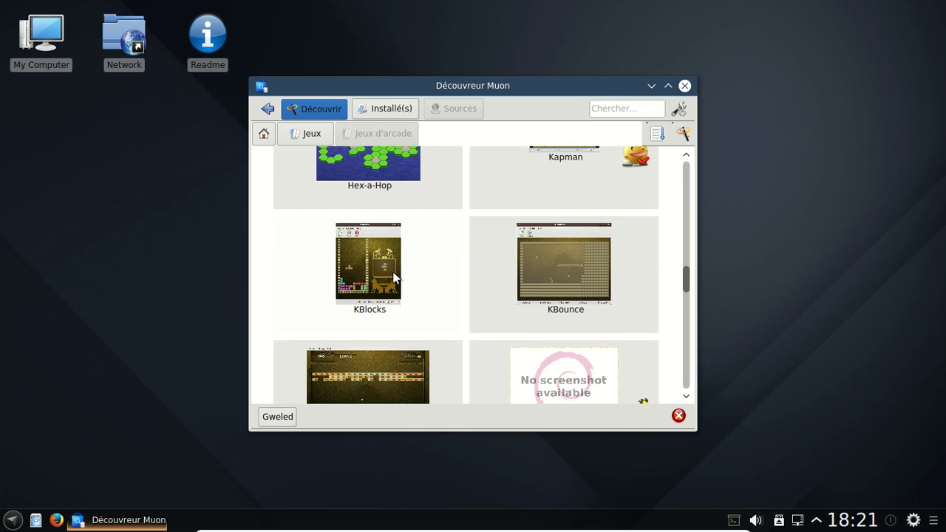
left_click(393, 278)
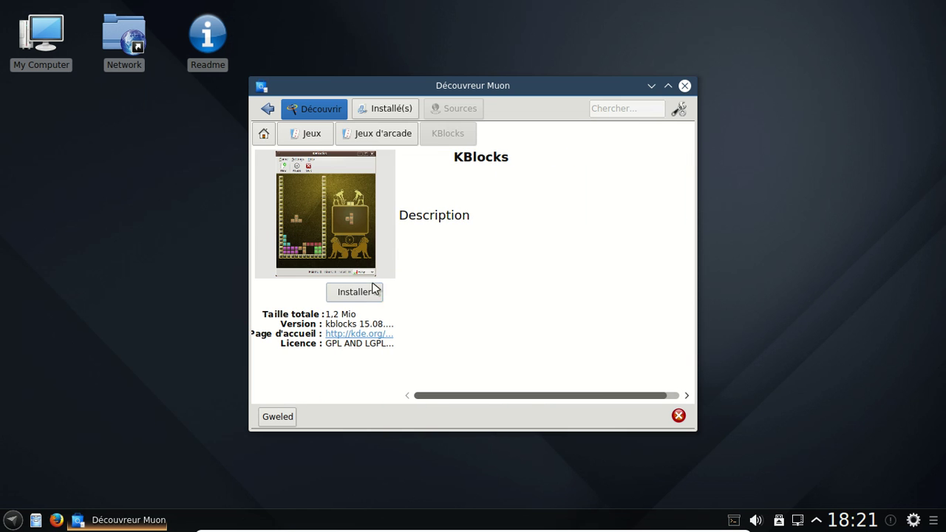
left_click(370, 292)
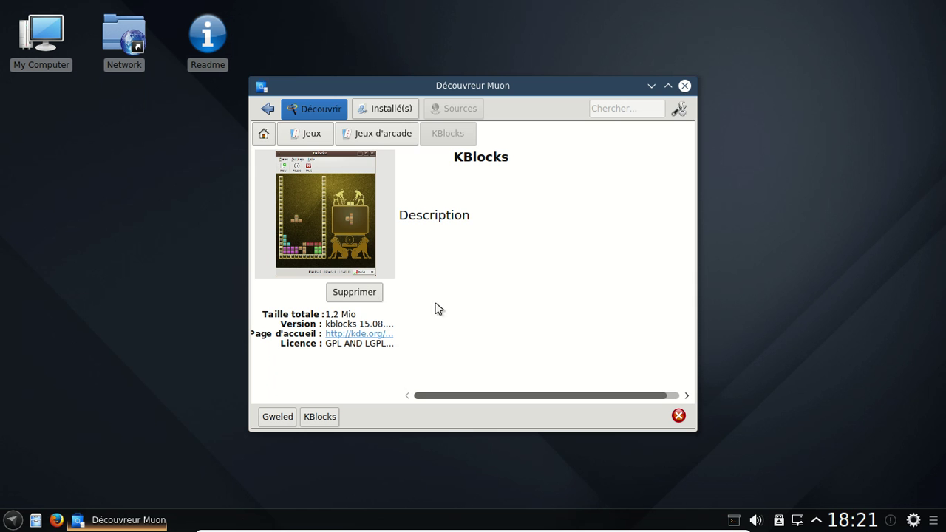
left_click(686, 86)
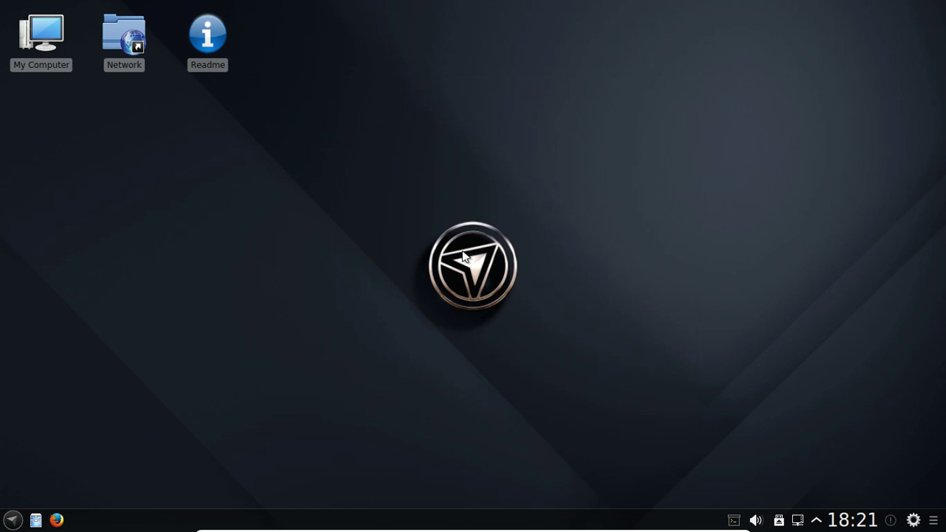
- Open Configuration du système from the application launcher, enlarge its window and look over all settings categories
left_click(13, 521)
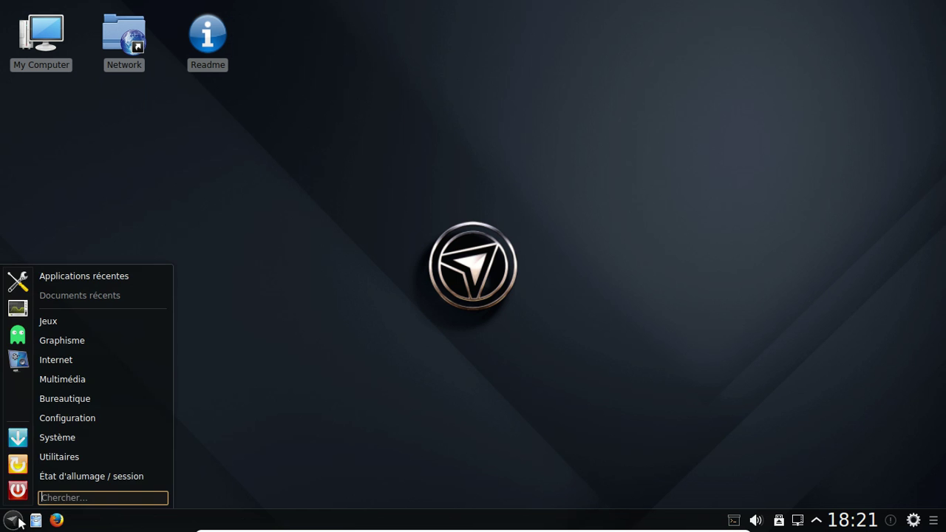
mouse_move(80, 422)
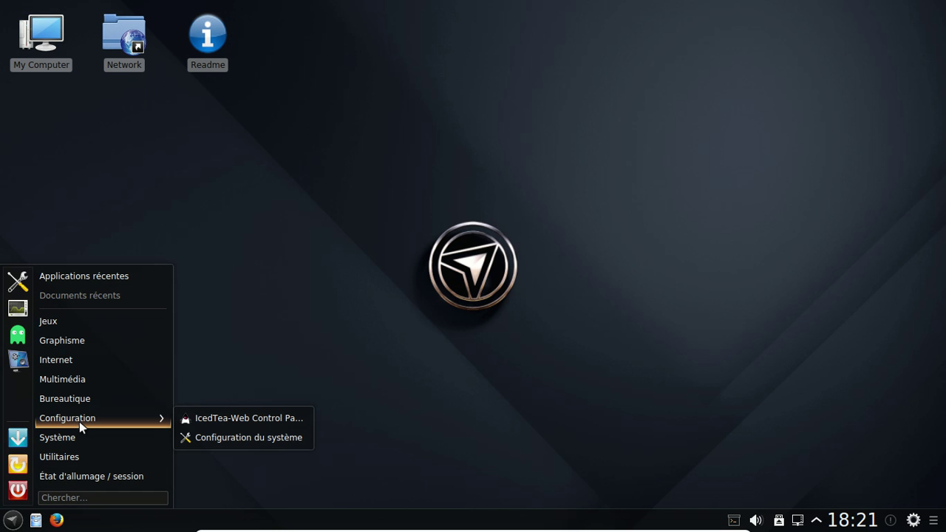
left_click(15, 280)
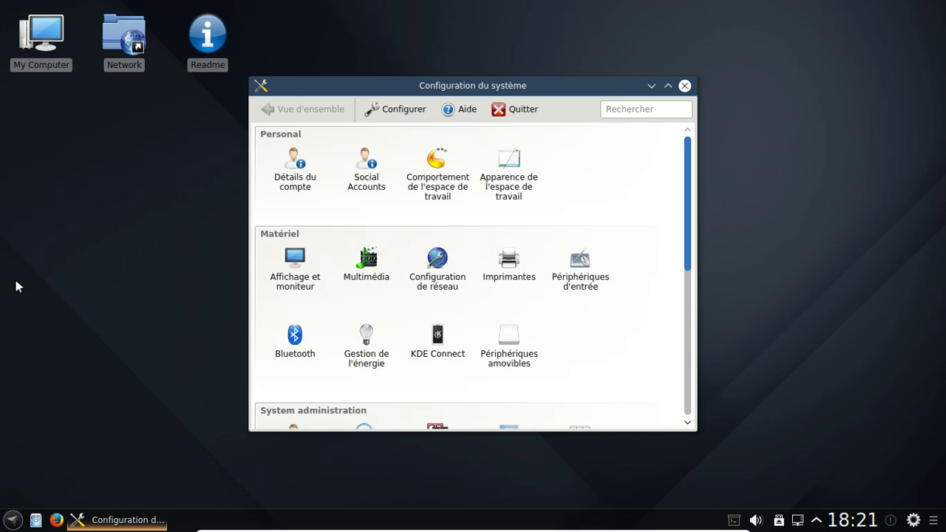
left_click_drag(353, 85, 334, 52)
left_click_drag(676, 394, 788, 480)
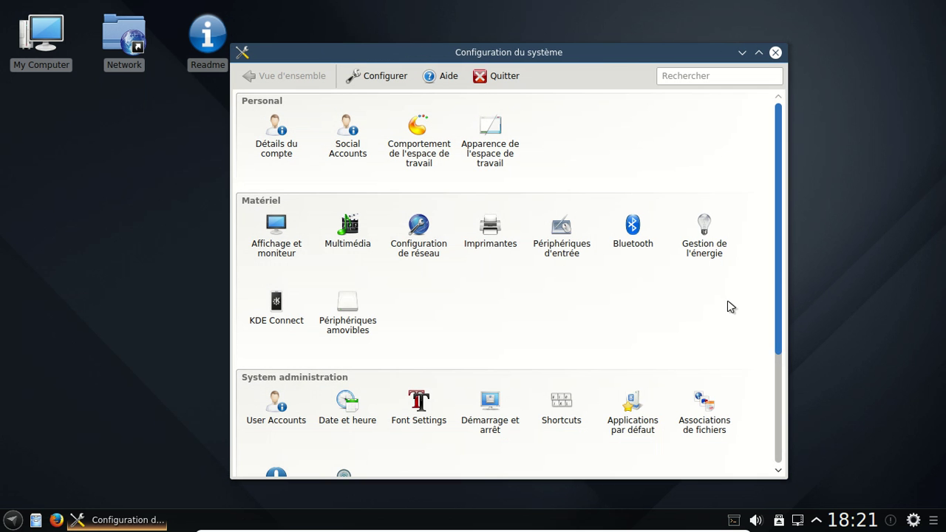
scroll(681, 162, "down", 5)
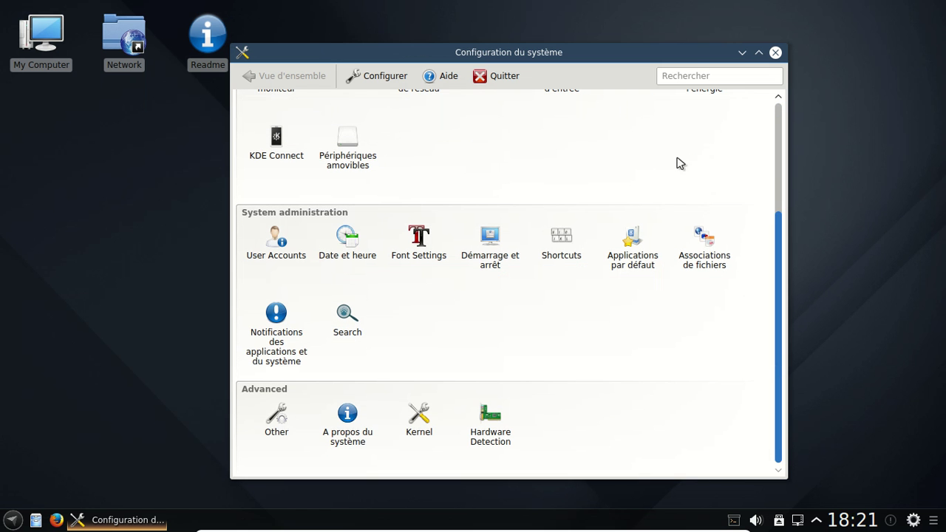
scroll(680, 163, "up", 5)
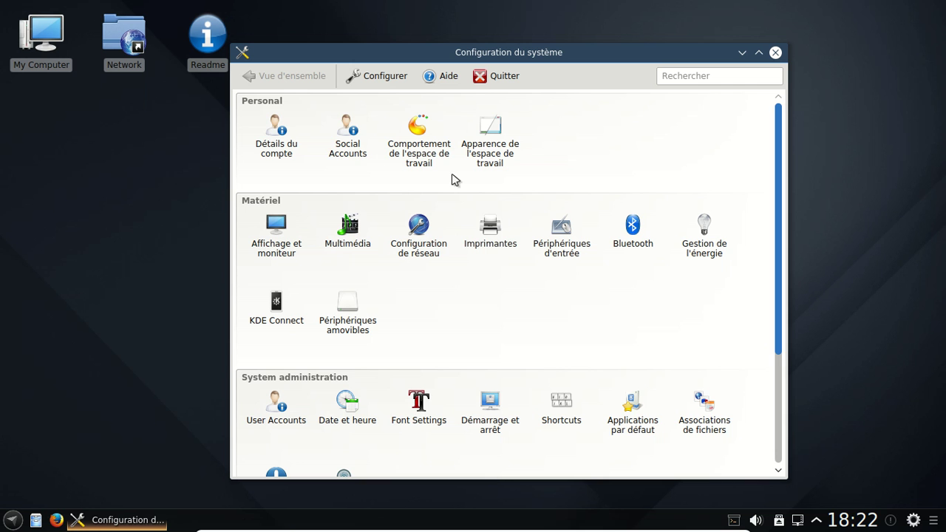
- Open the account details settings and examine the locale settings and the list of installed language packages
left_click(287, 139)
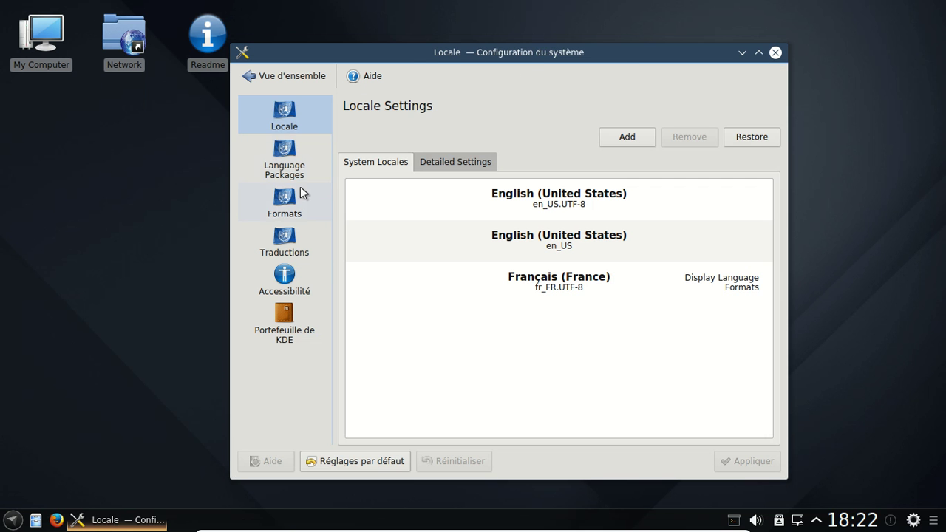
left_click(302, 158)
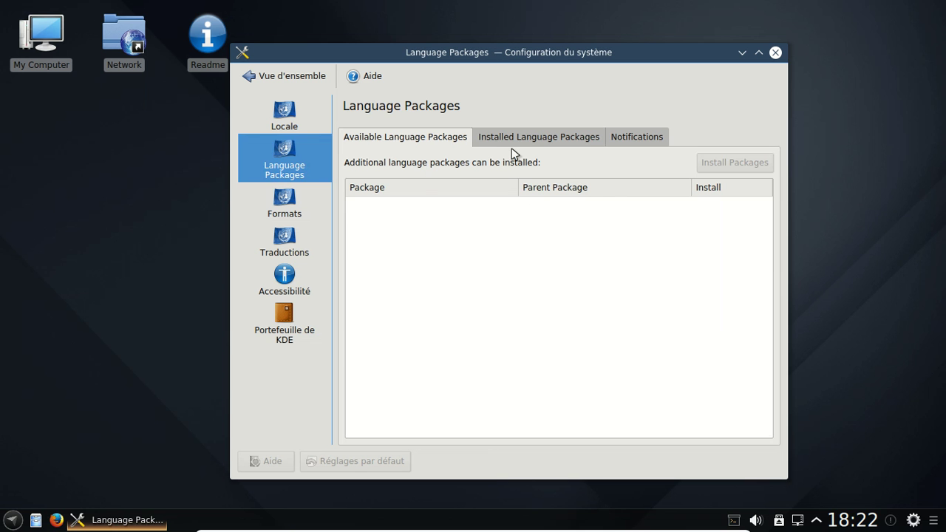
left_click(510, 137)
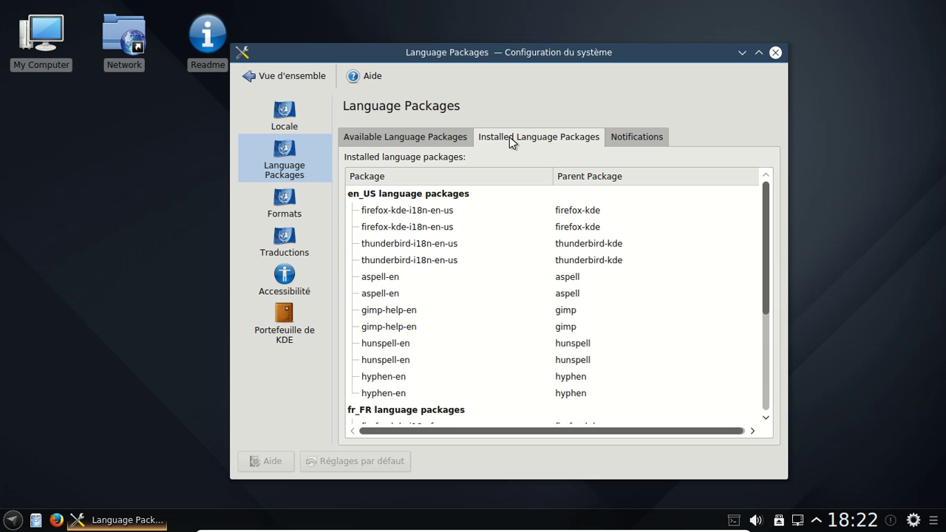
scroll(713, 255, "down", 3)
scroll(713, 256, "down", 1)
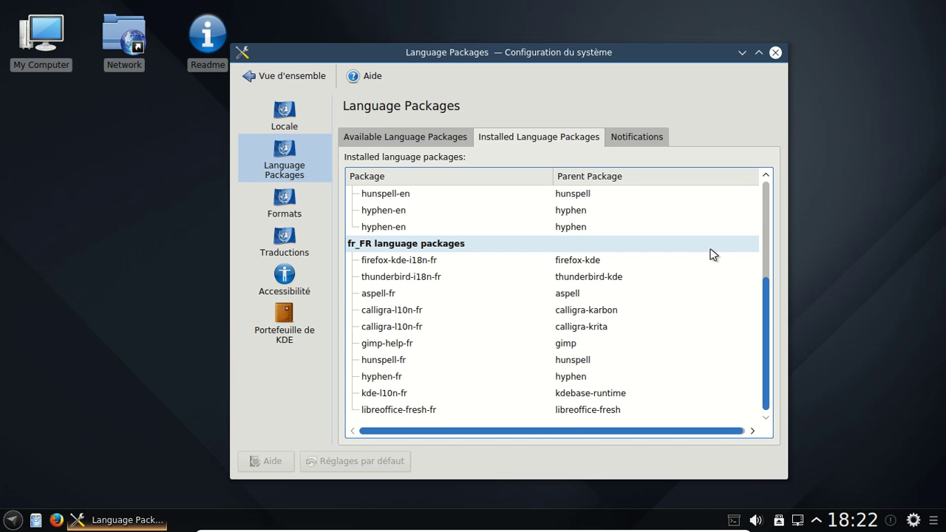
- Return to the settings overview, view the Kernel page and close the system configuration
left_click(306, 75)
left_click_drag(778, 120, 794, 288)
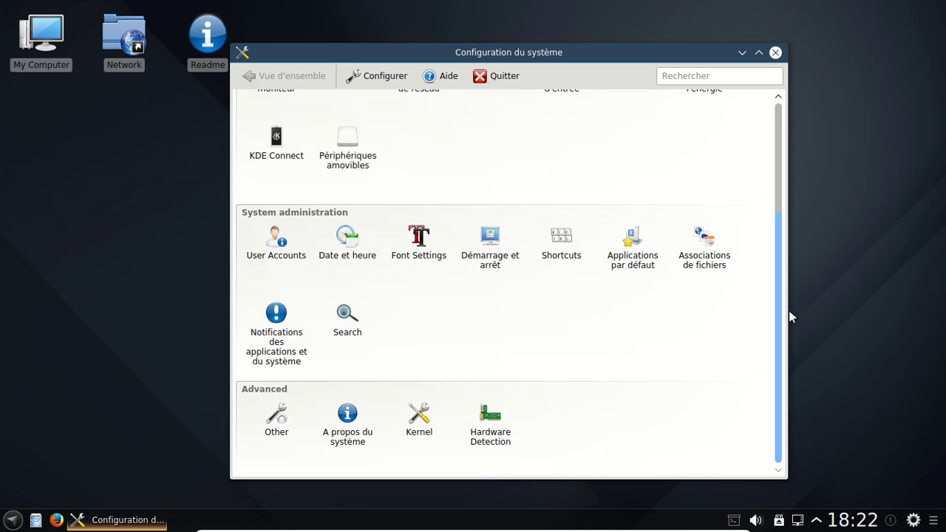
left_click(418, 421)
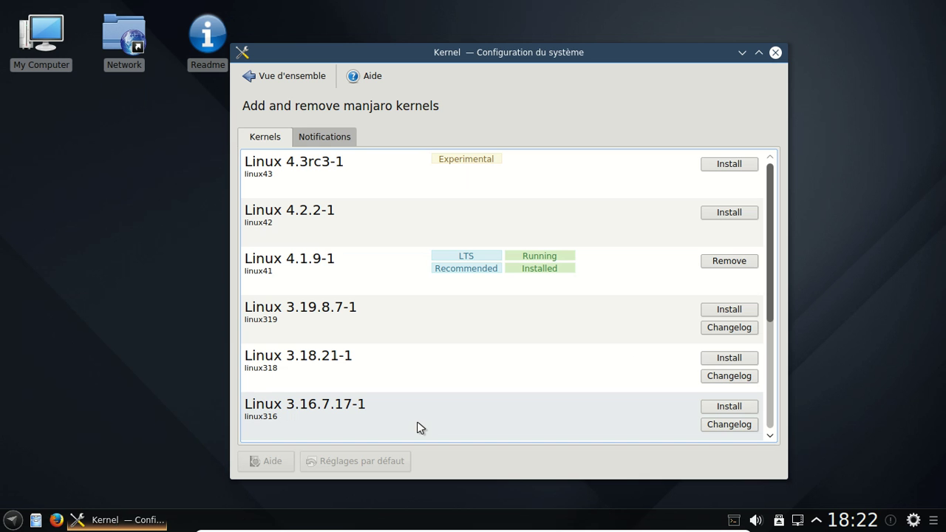
left_click(775, 52)
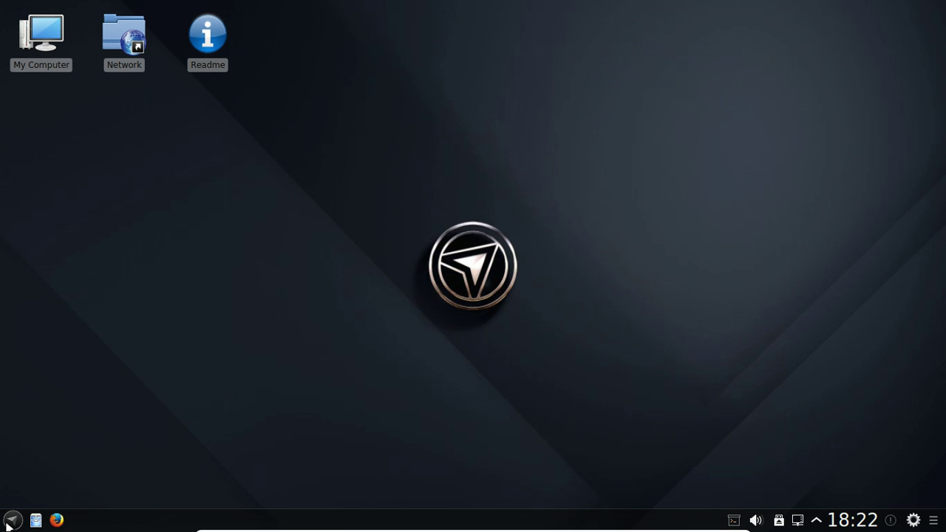
- Launch the Octopi package manager from the application launcher and show only the packages of the kdegames group
left_click(20, 337)
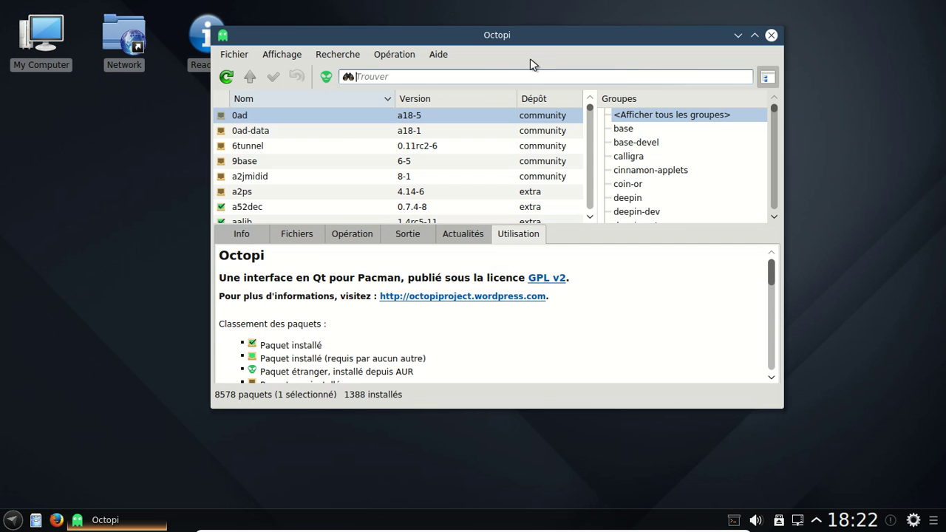
scroll(721, 136, "down", 10)
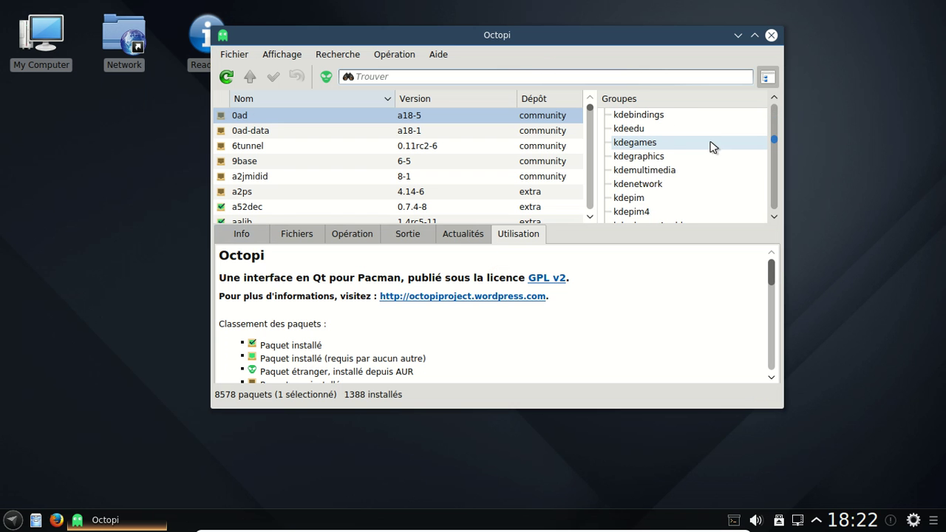
left_click(712, 144)
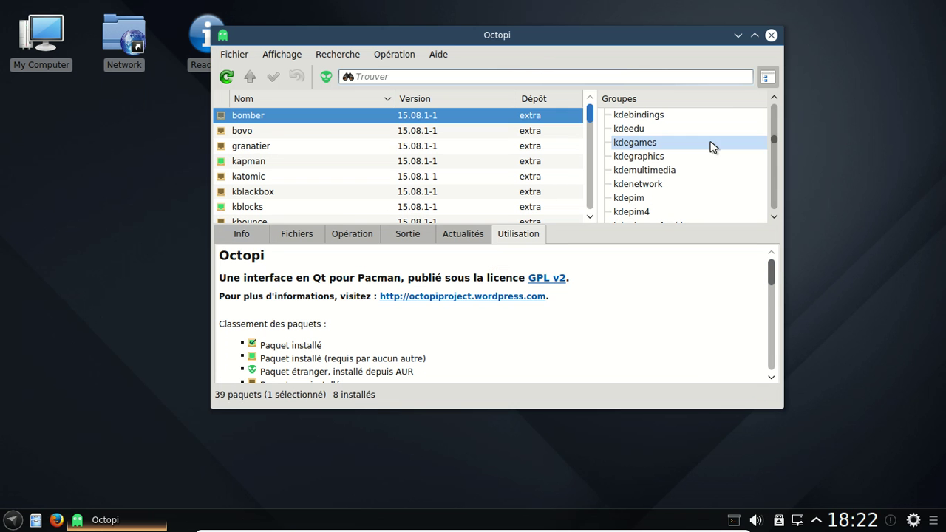
- Mark the bomber package for installation, apply the pending operation and confirm it
right_click(341, 116)
left_click(368, 143)
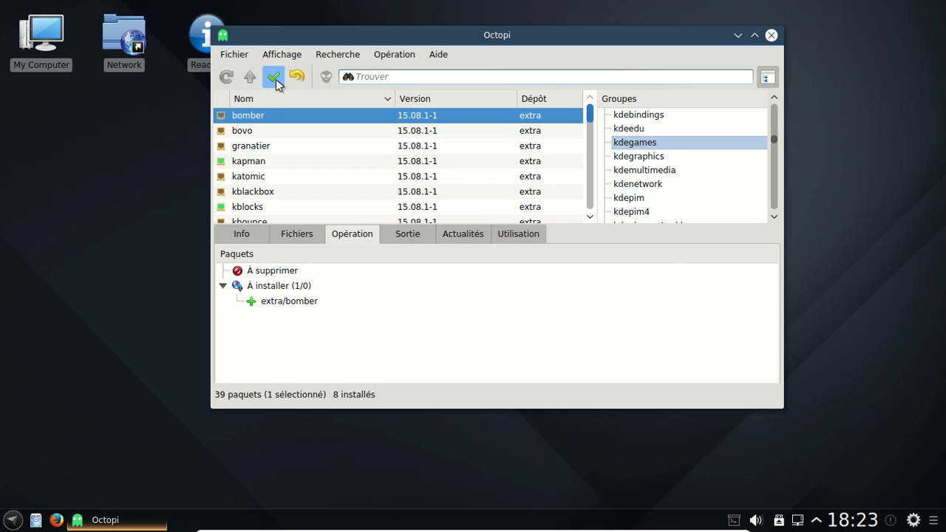
left_click(274, 77)
left_click(432, 207)
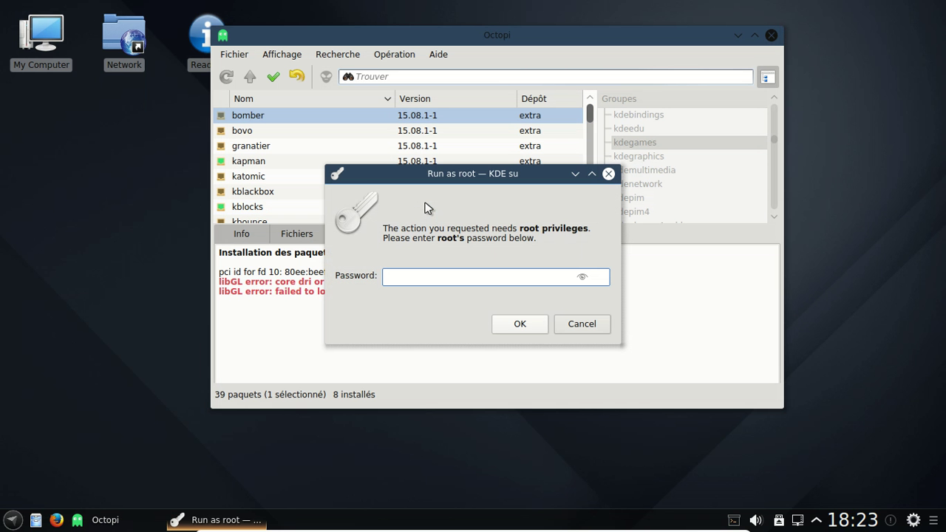
- Enter the root password to authorise the installation of the bomber package
type("•••••")
key("BackSpace")
key("BackSpace")
key("BackSpace")
key("BackSpace")
type("••••••••")
key("Return")
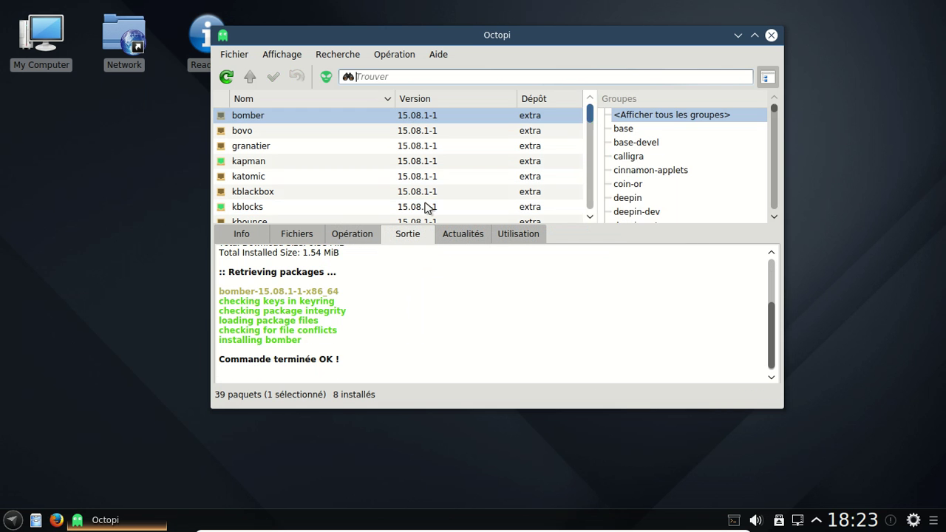
- Mark the bomber package for installation and try to mark the bovo package as well
right_click(305, 119)
left_click(321, 127)
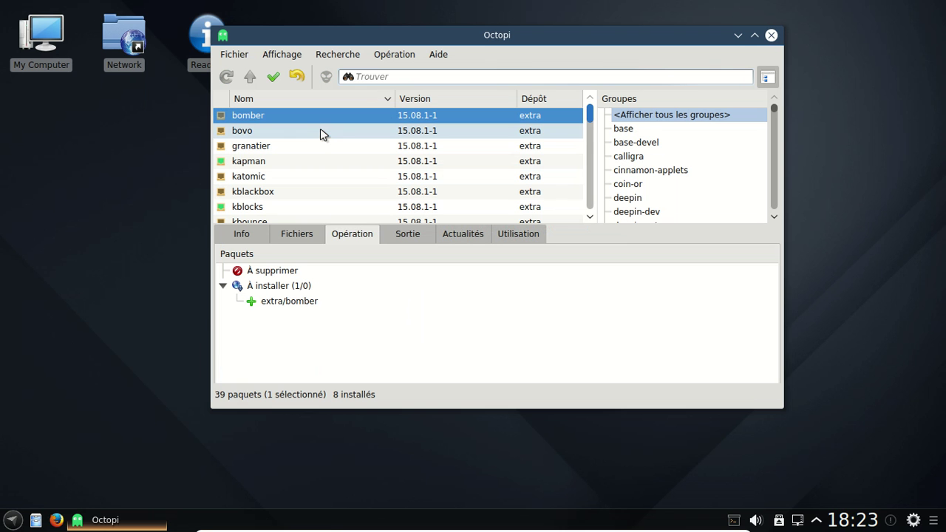
left_click(266, 134)
right_click(265, 133)
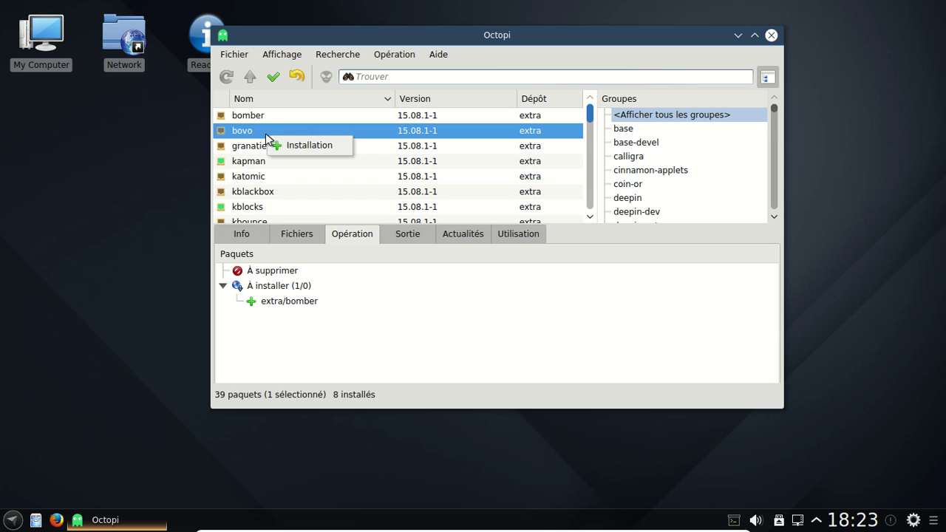
left_click(309, 144)
- Show the kdegames group and mark the whole group for installation alongside bomber
scroll(701, 170, "down", 3)
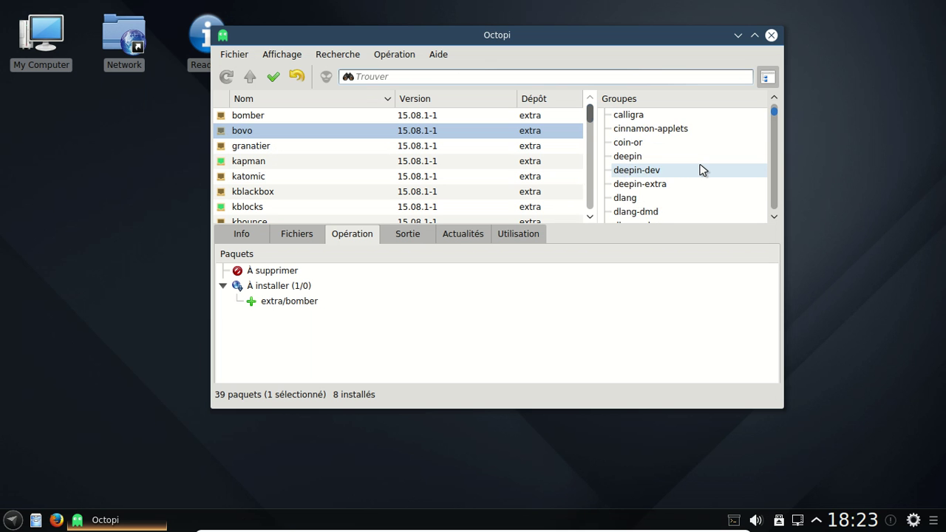
scroll(701, 170, "down", 2)
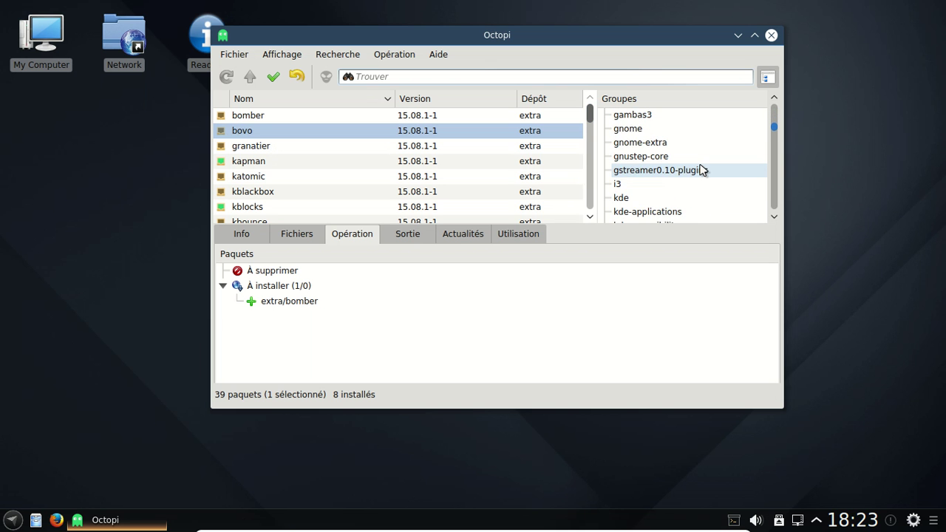
scroll(701, 169, "down", 2)
scroll(701, 169, "down", 2)
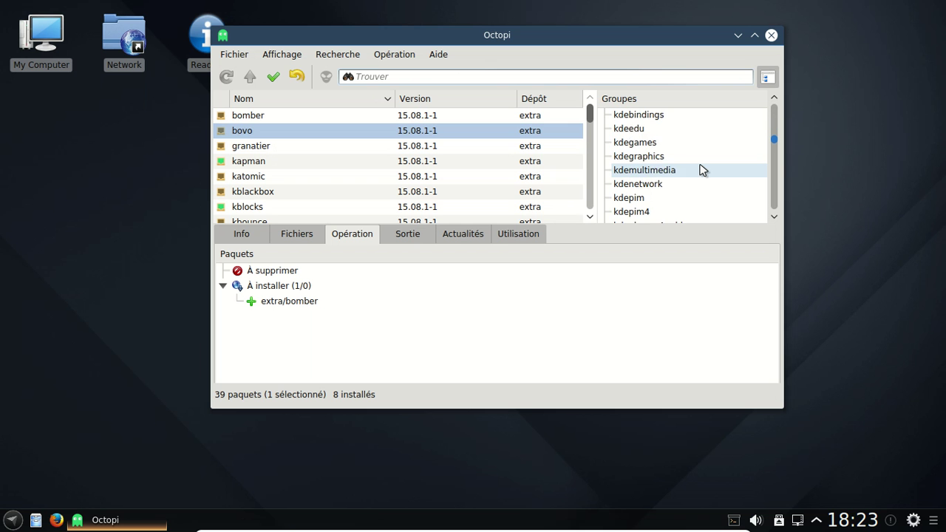
left_click(647, 143)
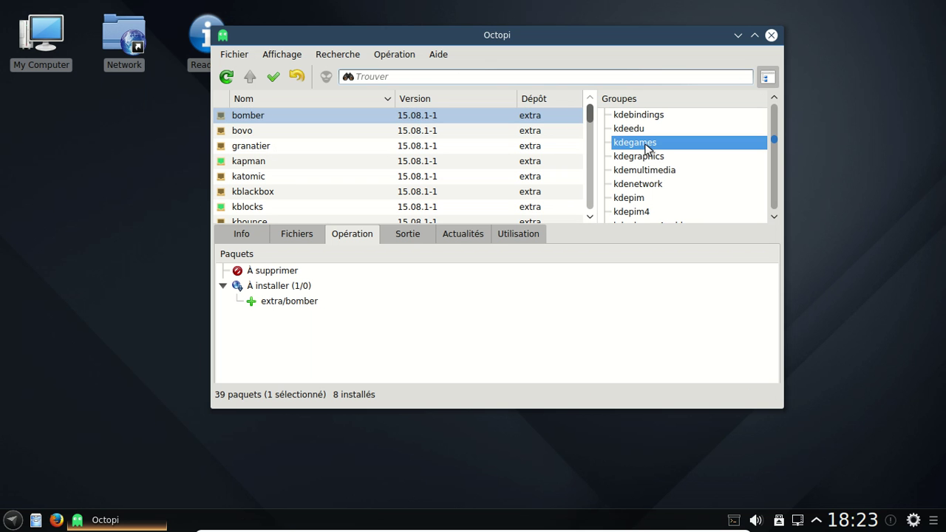
right_click(248, 119)
left_click(272, 128)
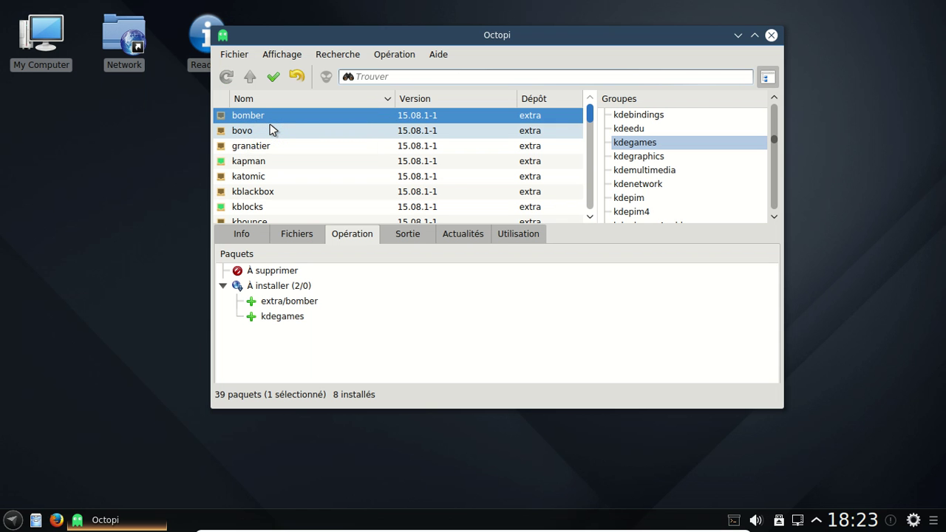
- Apply the pending installation of bomber and the kdegames group, confirm it and enter the root password
left_click(274, 83)
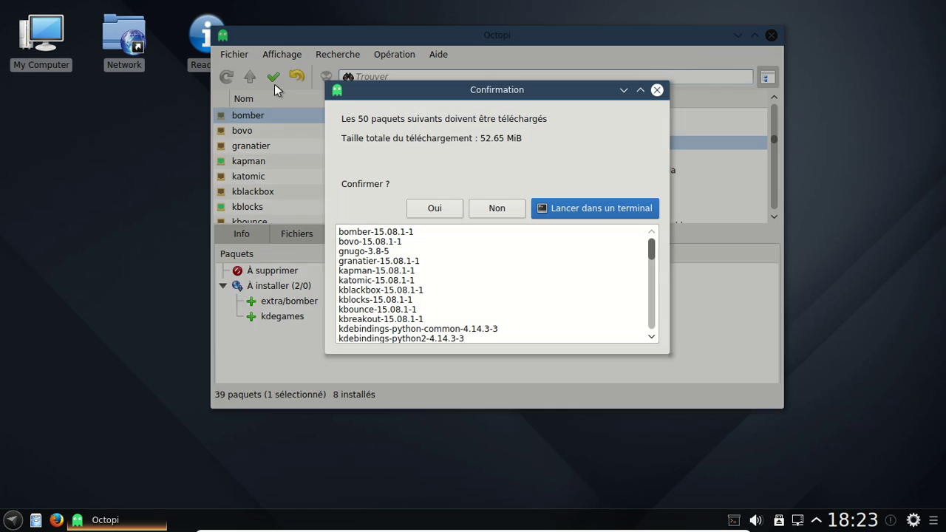
left_click(437, 208)
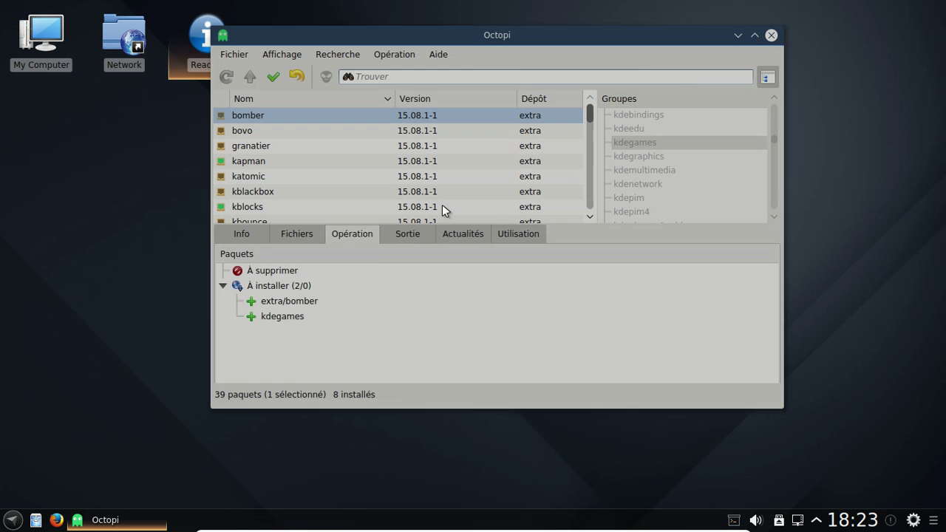
type("*********")
key("Return")
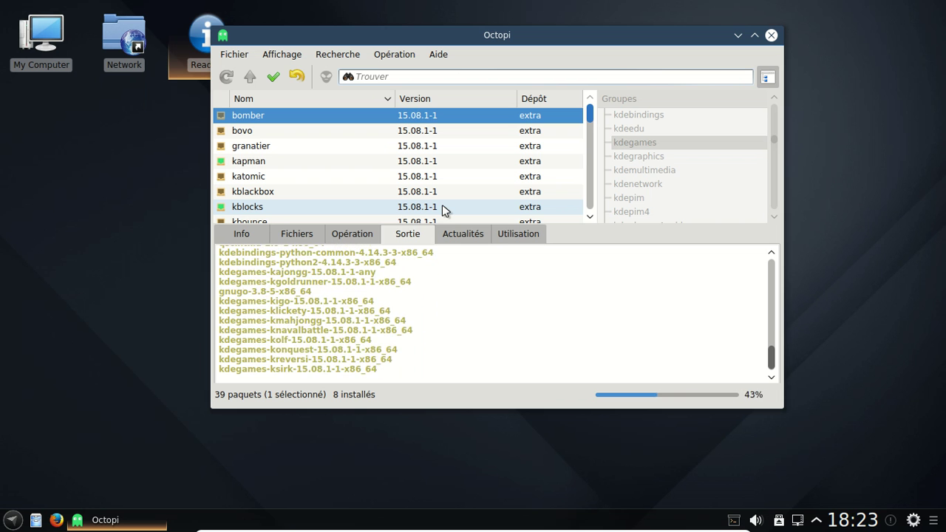
- Open the Dolphin file manager and turn off file previews in the home folder
left_click(36, 520)
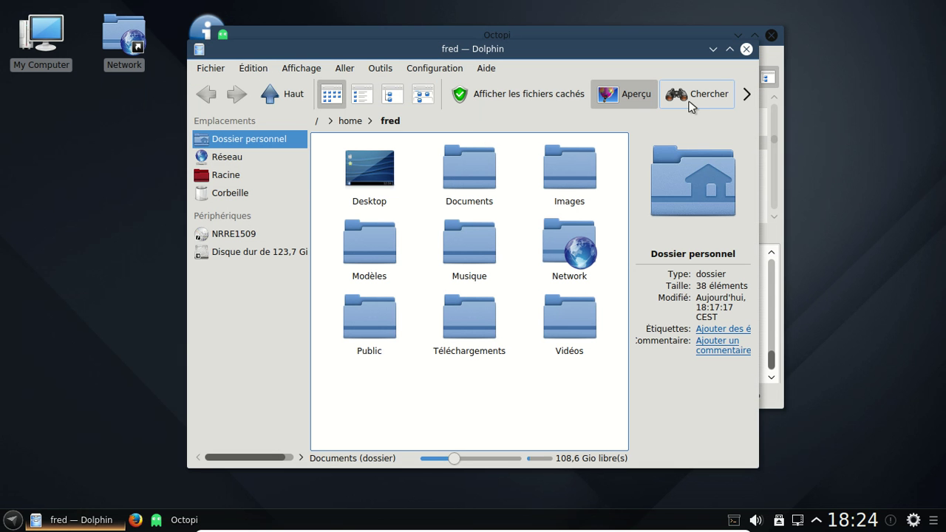
left_click(640, 104)
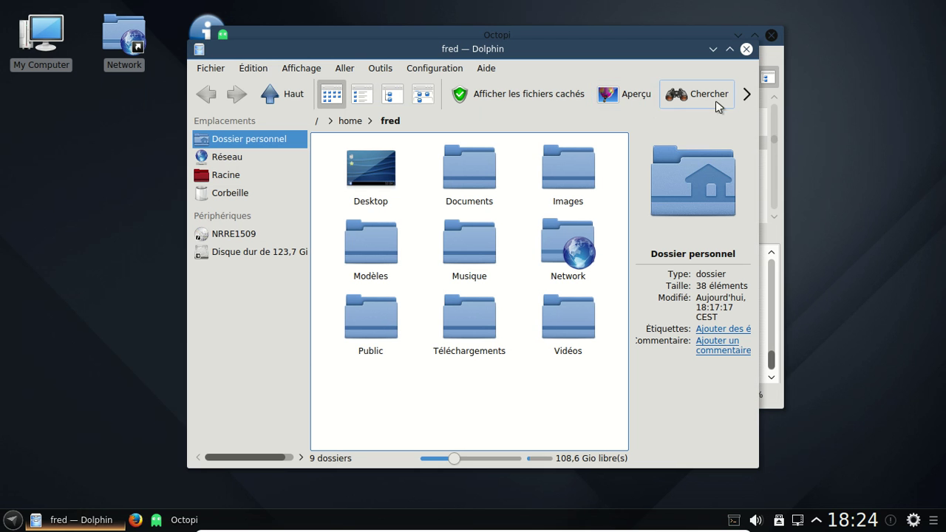
- Open Dolphin's display properties dialog, enlarge it to view its options and close it without changes
left_click(304, 71)
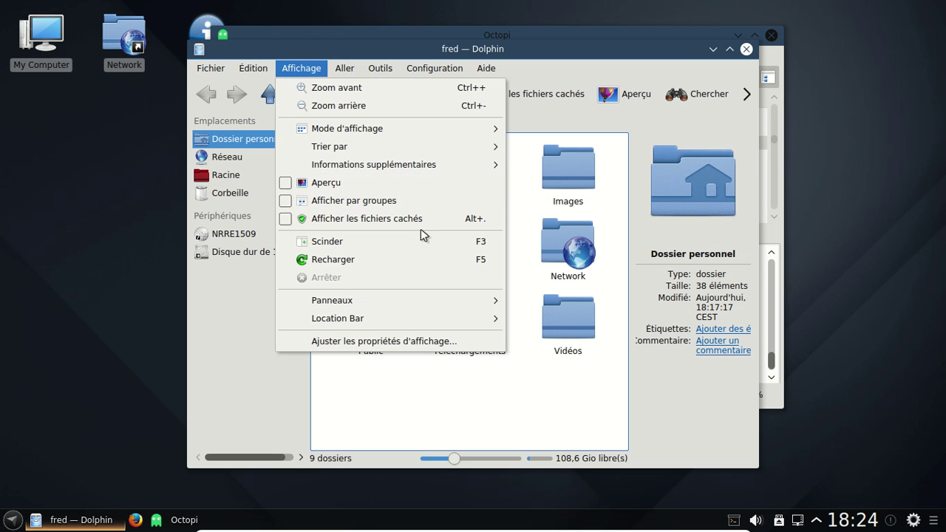
mouse_move(466, 318)
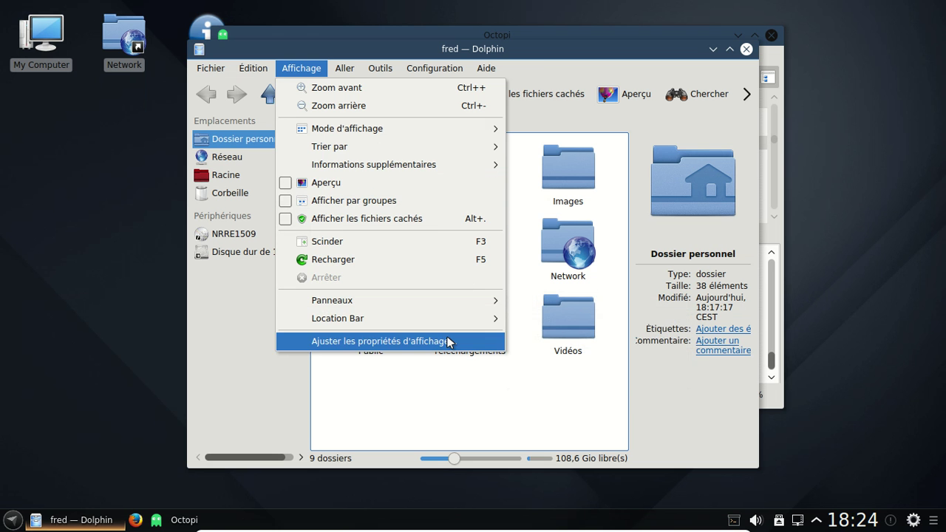
left_click(448, 341)
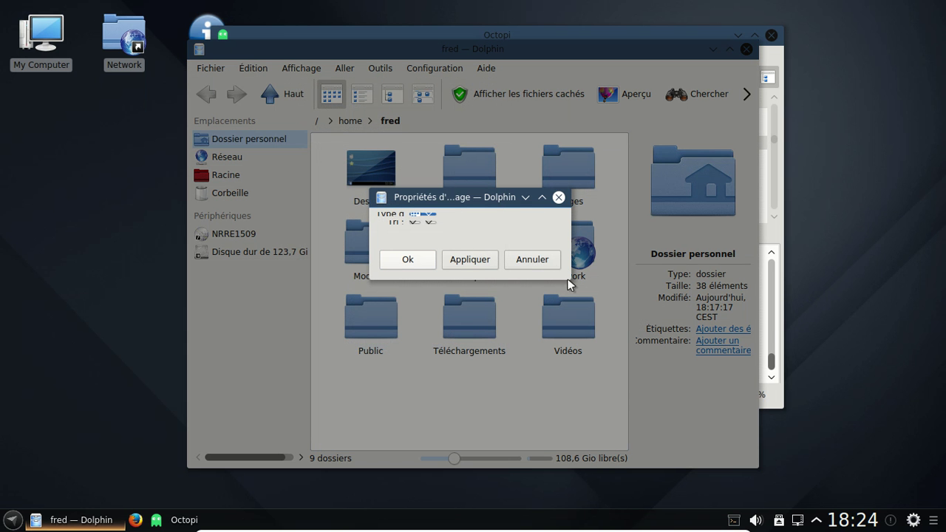
left_click_drag(570, 280, 718, 377)
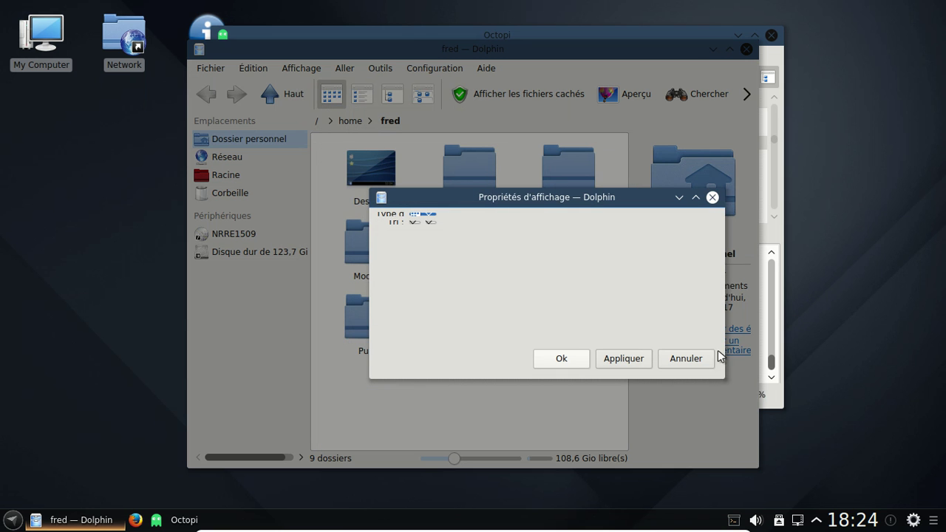
left_click(713, 197)
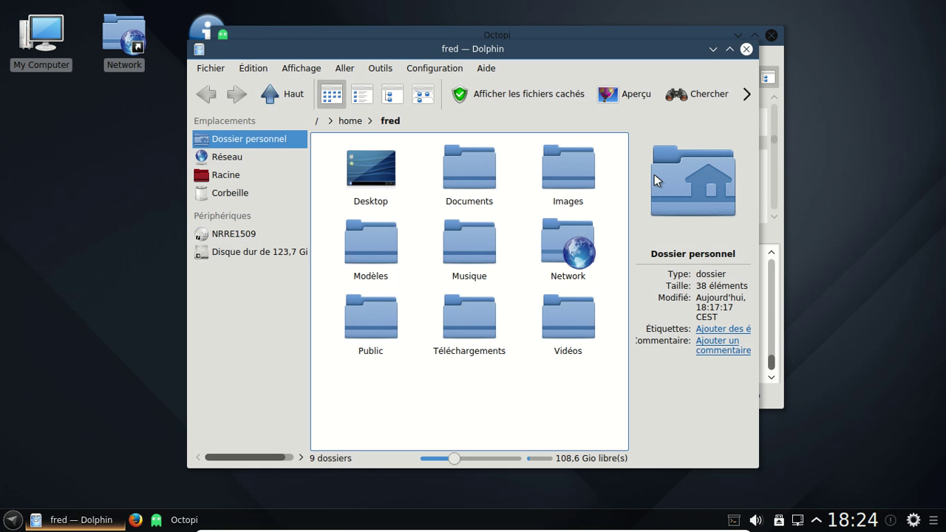
- In Dolphin's preferences, reduce the default icon size of the icons view to the second-smallest notch and apply it
left_click(435, 68)
left_click(478, 146)
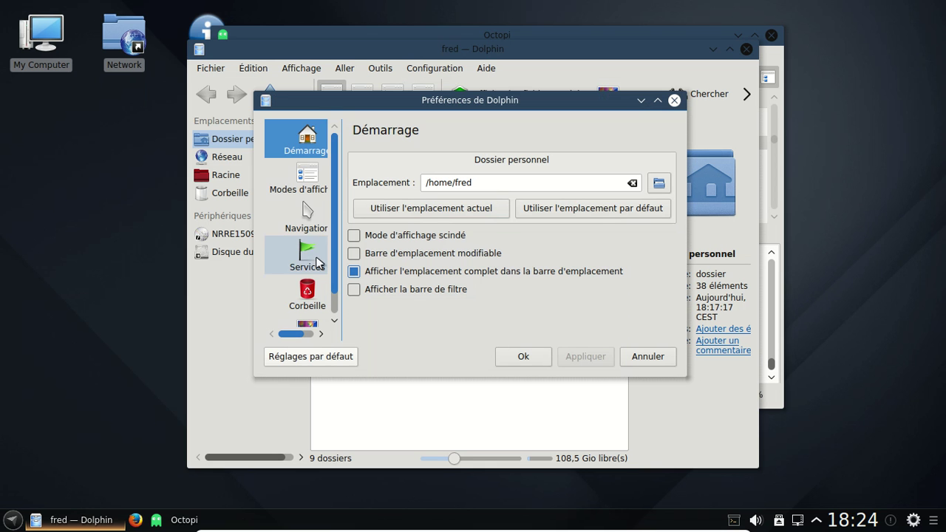
left_click(315, 191)
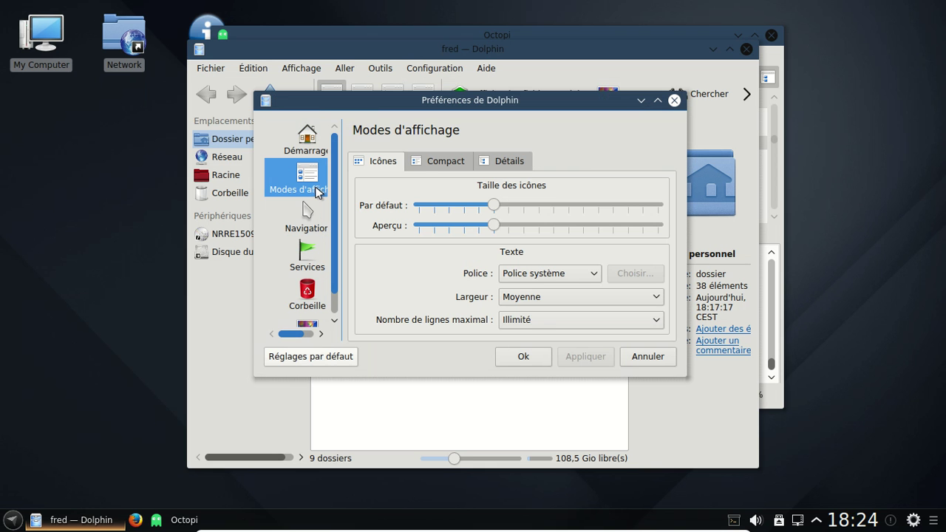
left_click_drag(494, 211, 437, 213)
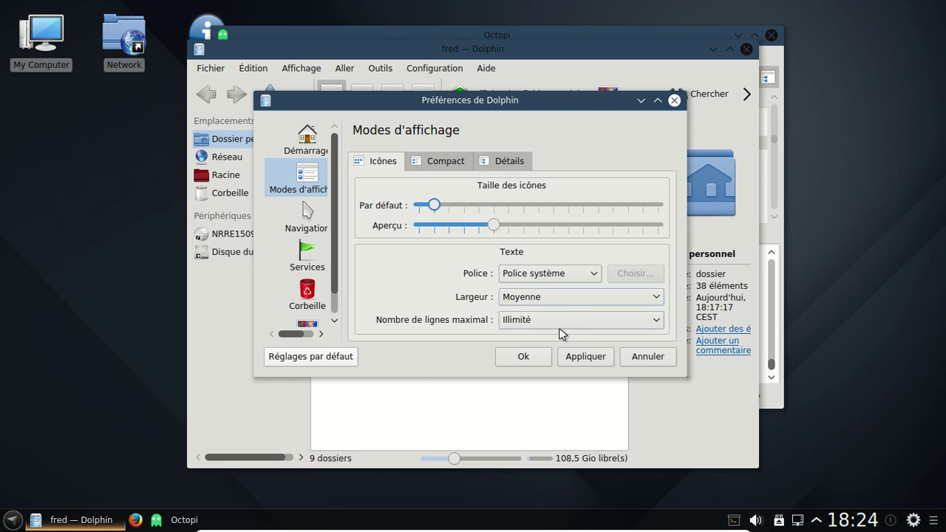
left_click(609, 356)
left_click(526, 359)
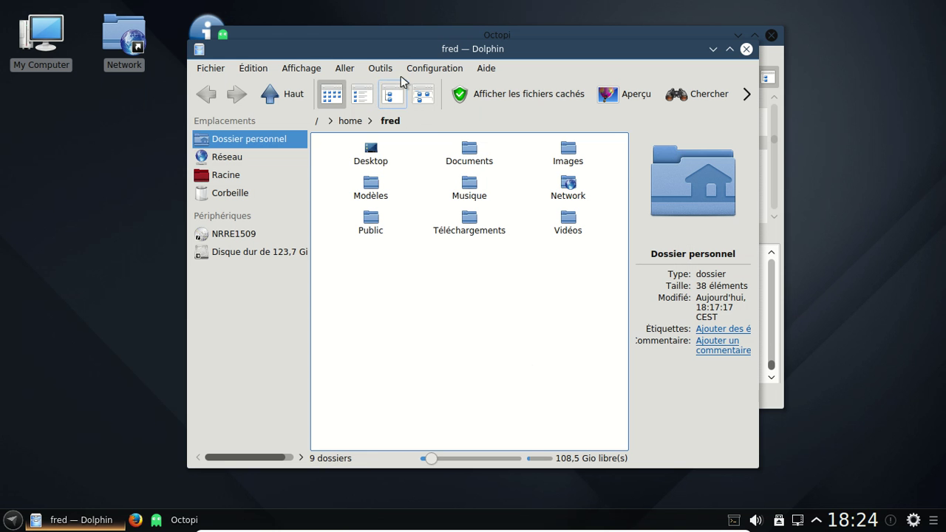
- Reopen Dolphin's preferences, view the Navigation page and raise the icons view's default icon size to the fourth notch
left_click(435, 68)
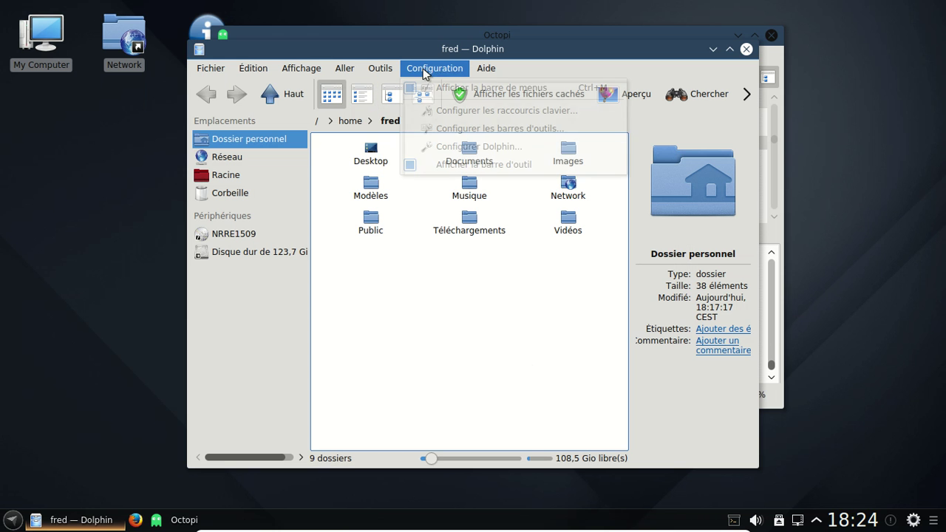
left_click(480, 146)
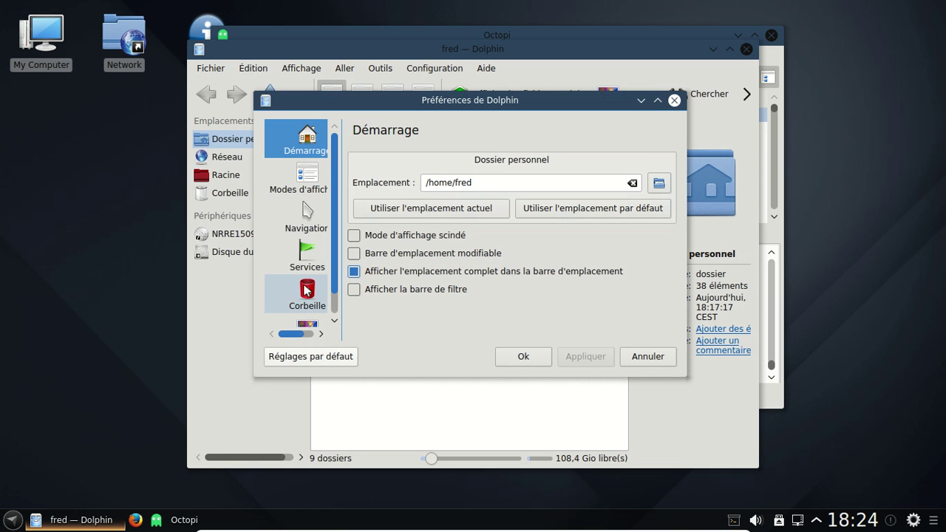
left_click(311, 211)
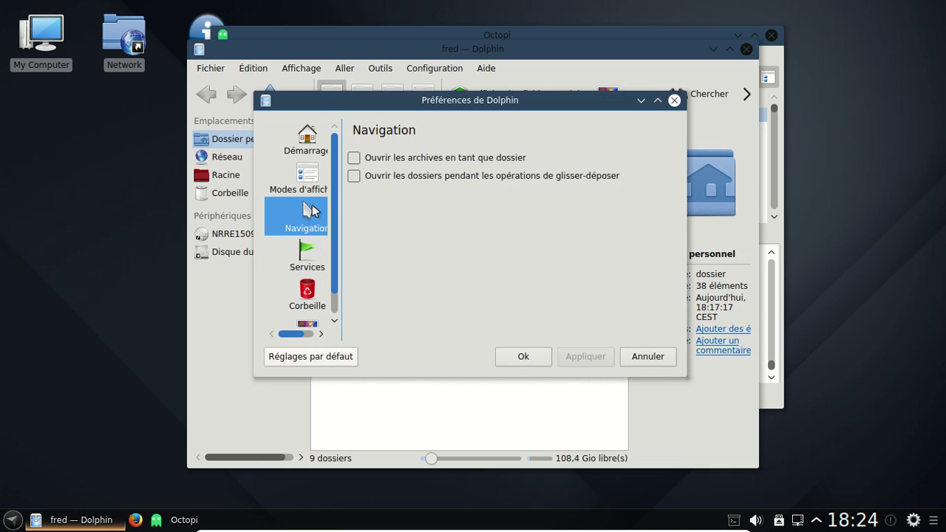
left_click(310, 184)
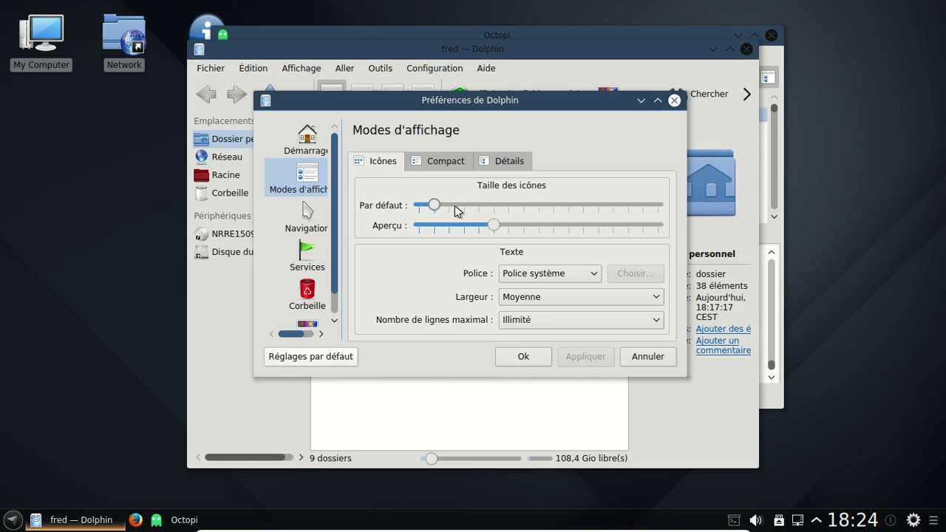
left_click_drag(435, 206, 464, 206)
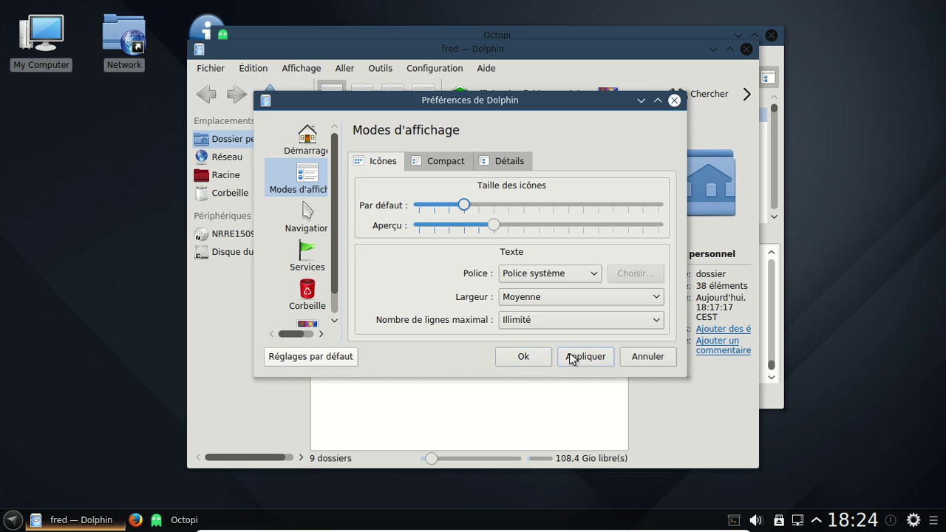
left_click(573, 358)
left_click(523, 358)
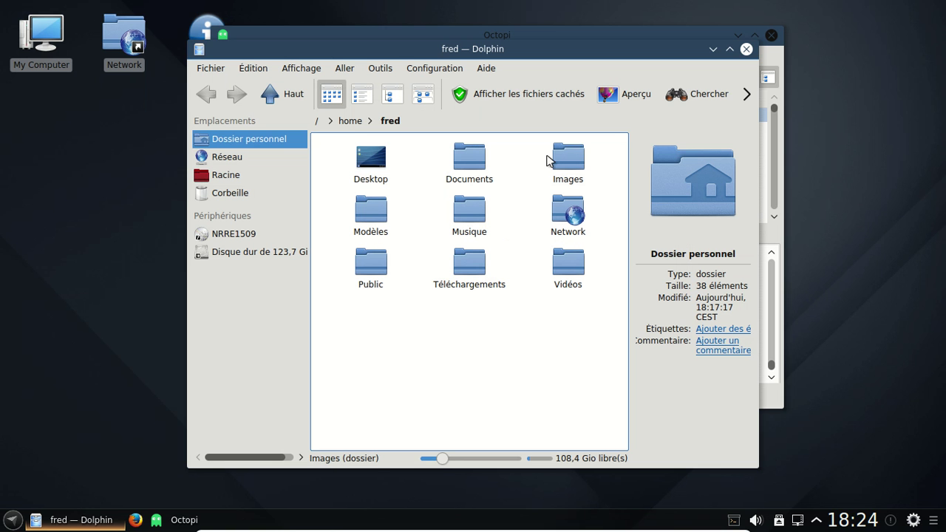
- Close the Dolphin and Octopi windows
left_click(747, 49)
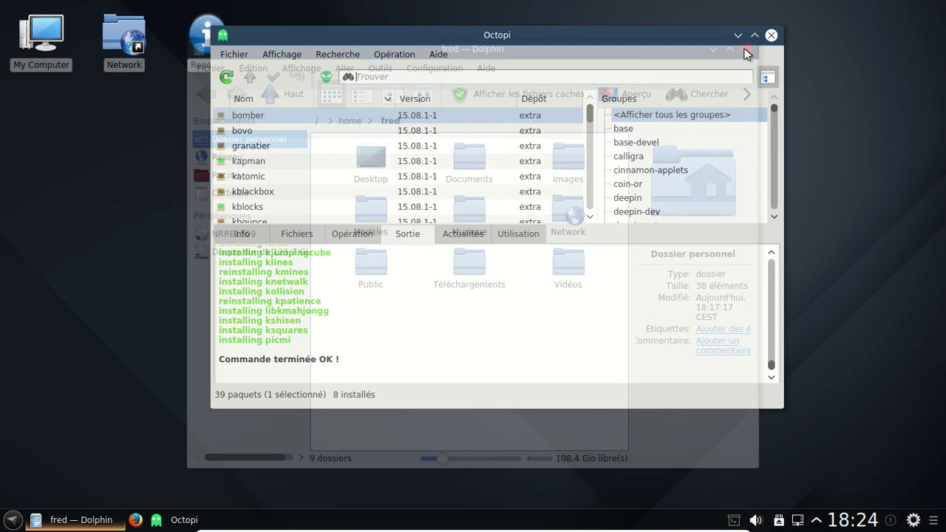
left_click(771, 35)
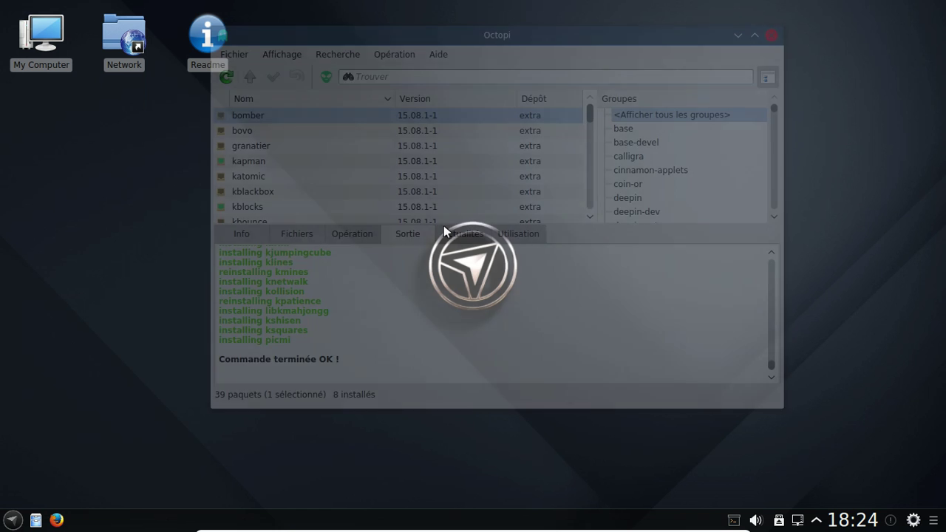
- Browse the installed games in the application launcher's Jeux category and launch KPatience
left_click(7, 523)
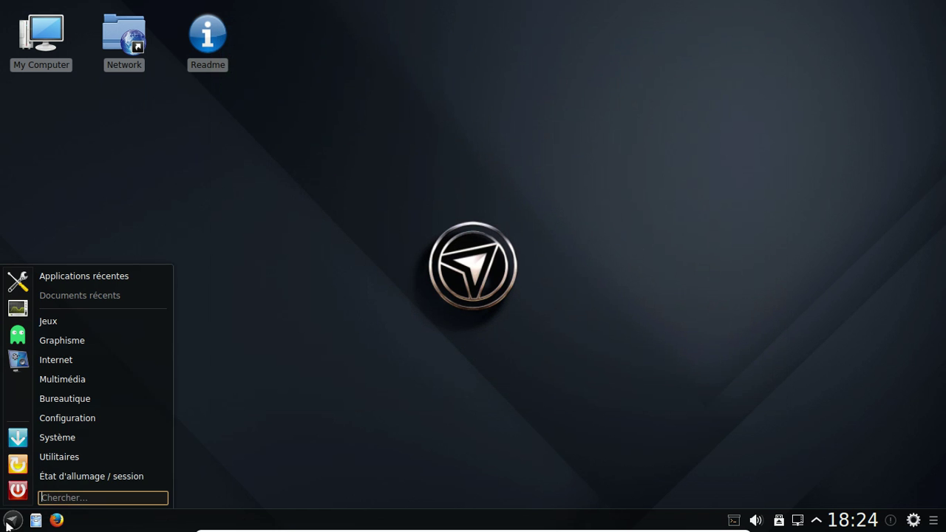
mouse_move(80, 340)
mouse_move(80, 322)
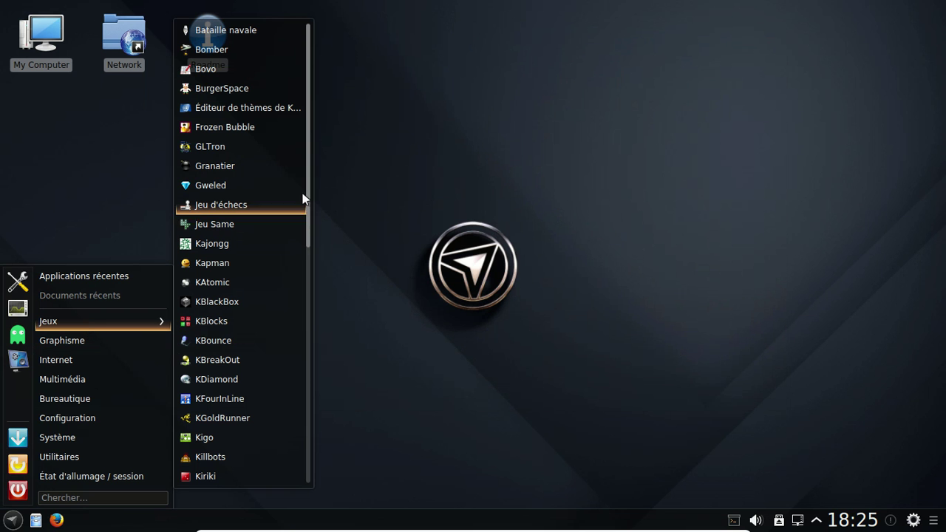
left_click_drag(311, 187, 310, 345)
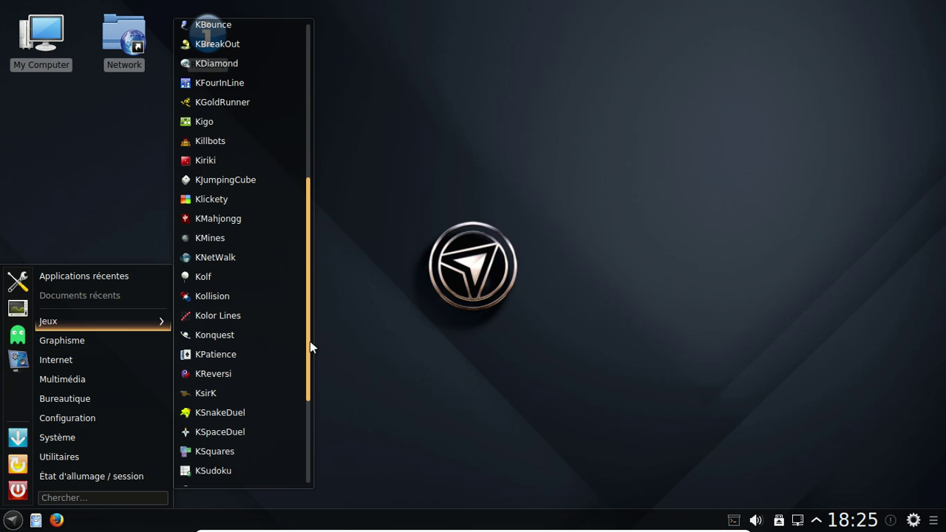
left_click(263, 354)
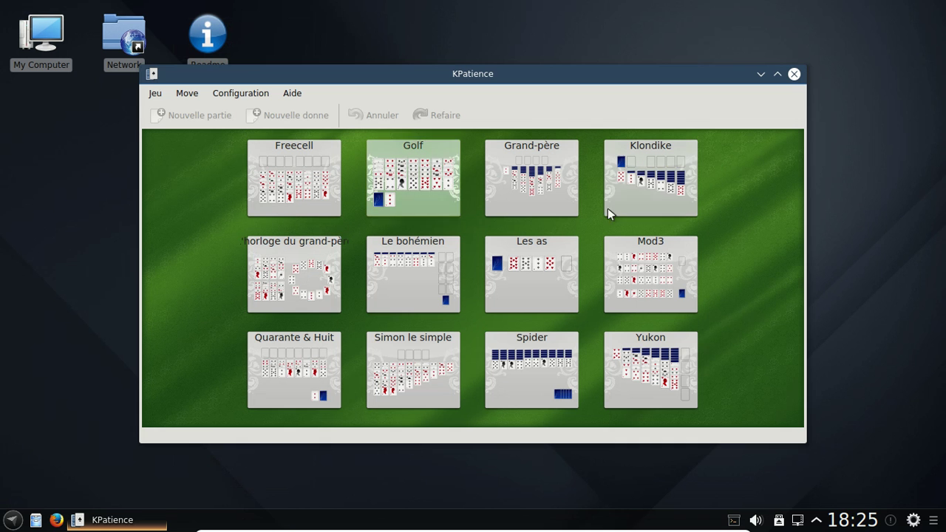
- Start a Klondike game in KPatience to view it, and close the application
left_click(634, 175)
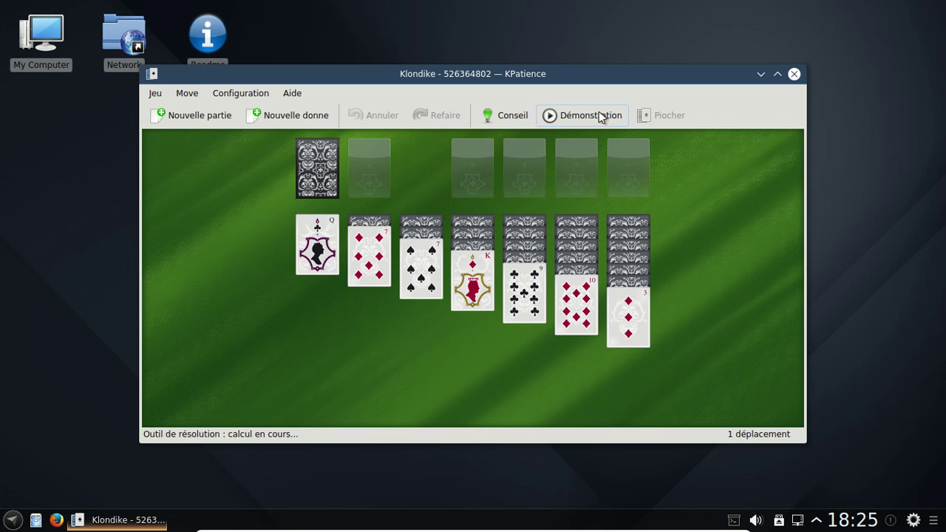
left_click(796, 74)
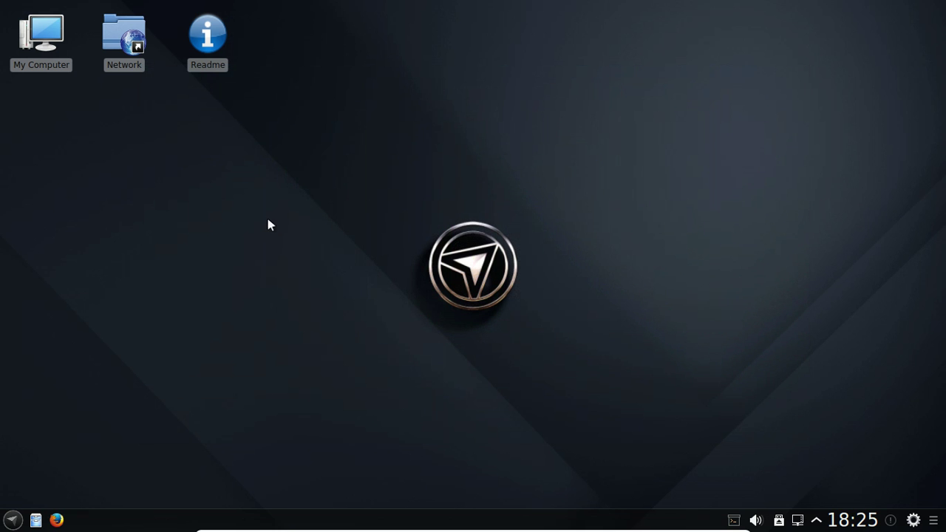
- Launch KInfoCenter from the launcher's Système category and show the A propos du système page
left_click(20, 518)
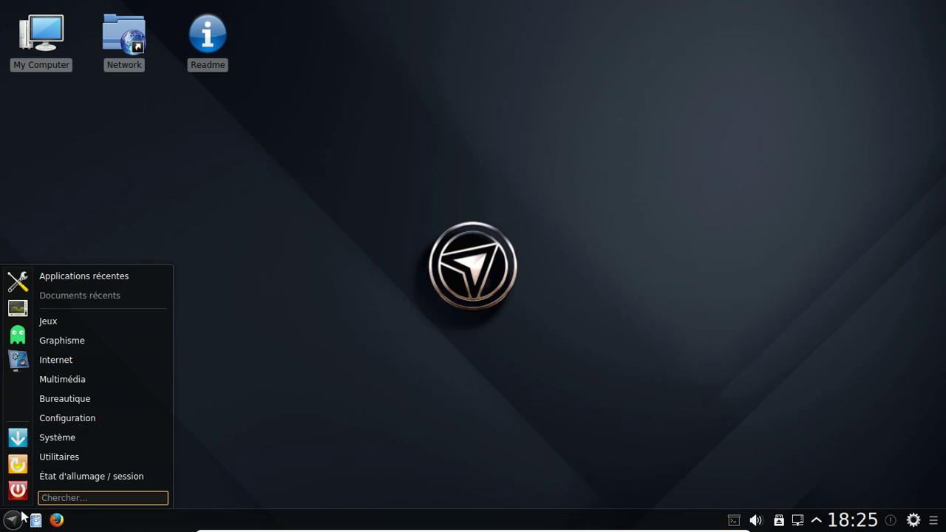
mouse_move(75, 439)
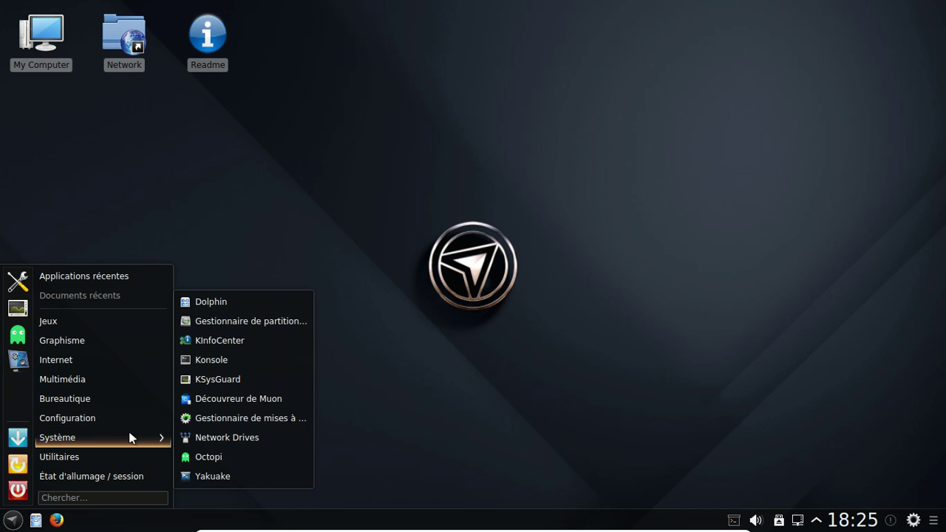
left_click(251, 340)
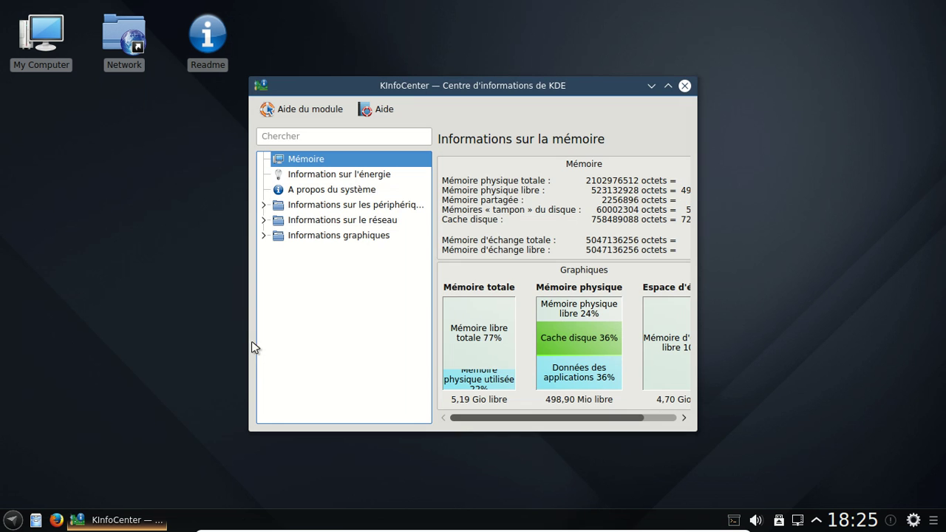
left_click(362, 190)
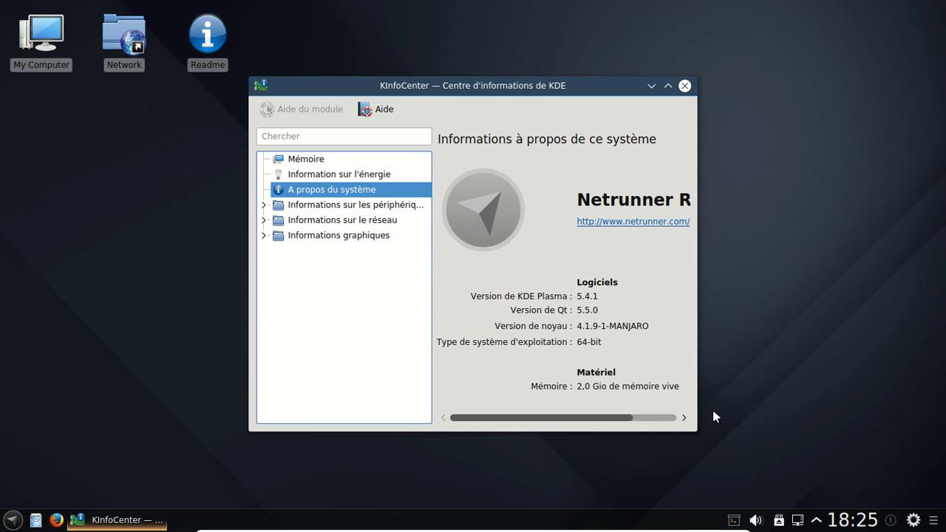
- Enlarge the KInfoCenter window to read the software and hardware information in full, and close it
left_click(699, 434)
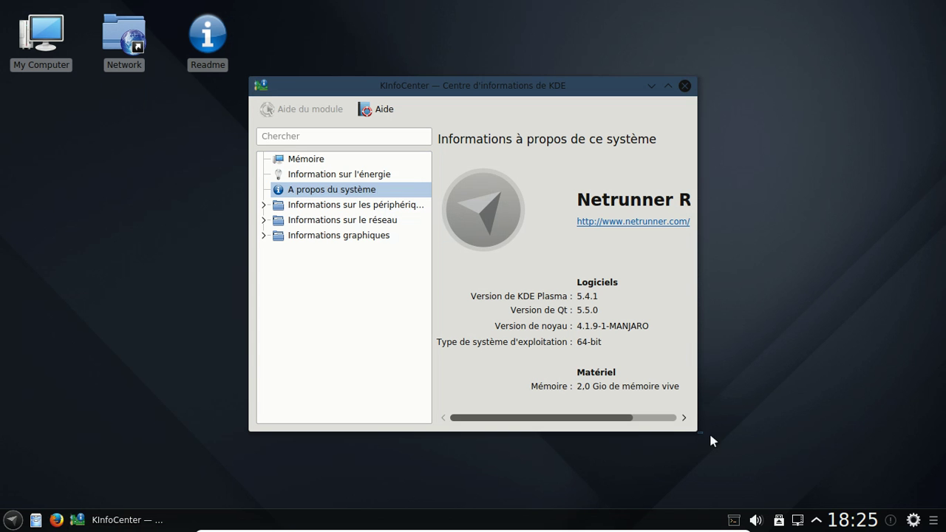
left_click_drag(696, 432, 893, 475)
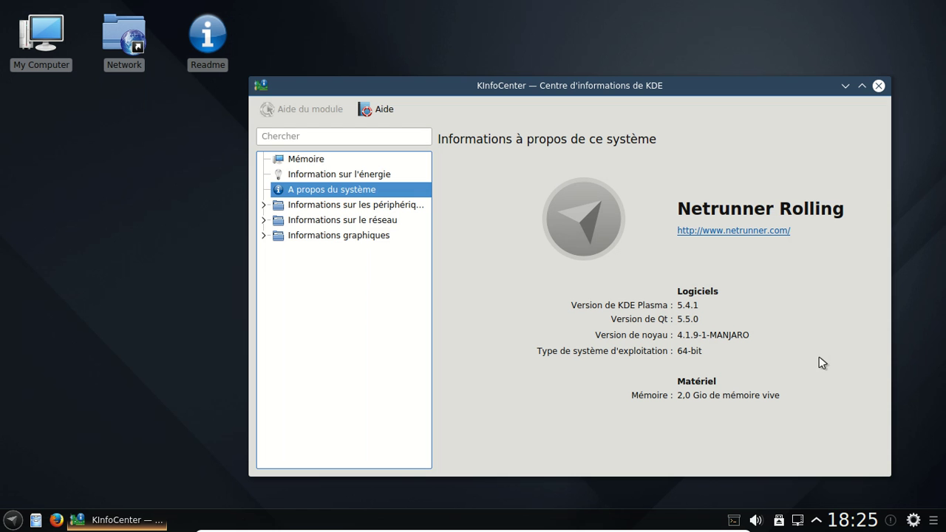
left_click_drag(328, 187, 769, 294)
left_click(878, 86)
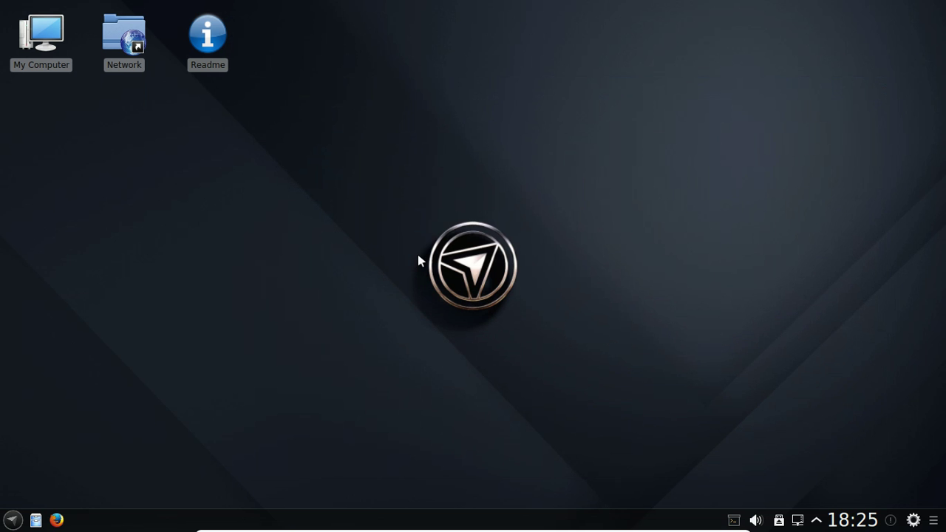
- Shut down the Netrunner Rolling system from the launcher's power and session options
left_click(11, 522)
mouse_move(45, 474)
left_click(215, 477)
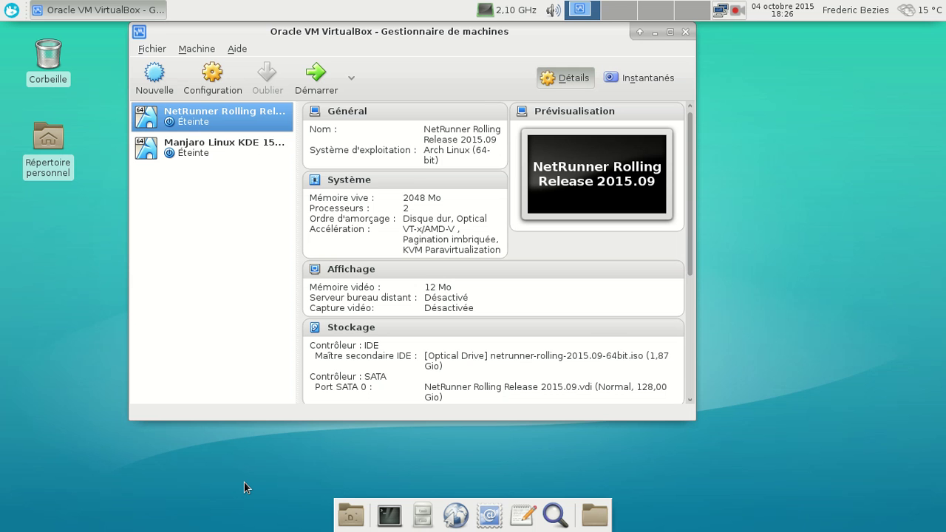
- Start the Manjaro Linux KDE virtual machine in VirtualBox and boot its default entry
key("Down")
key("Return")
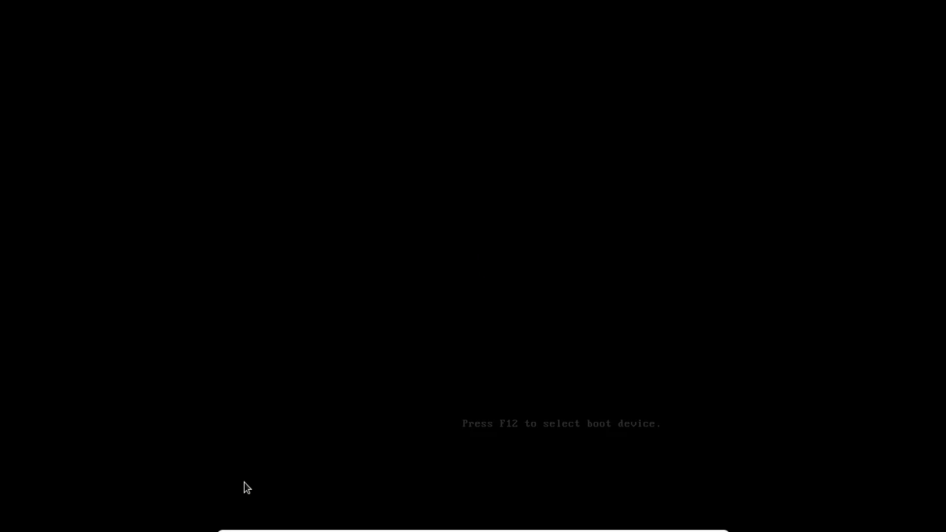
key("Return")
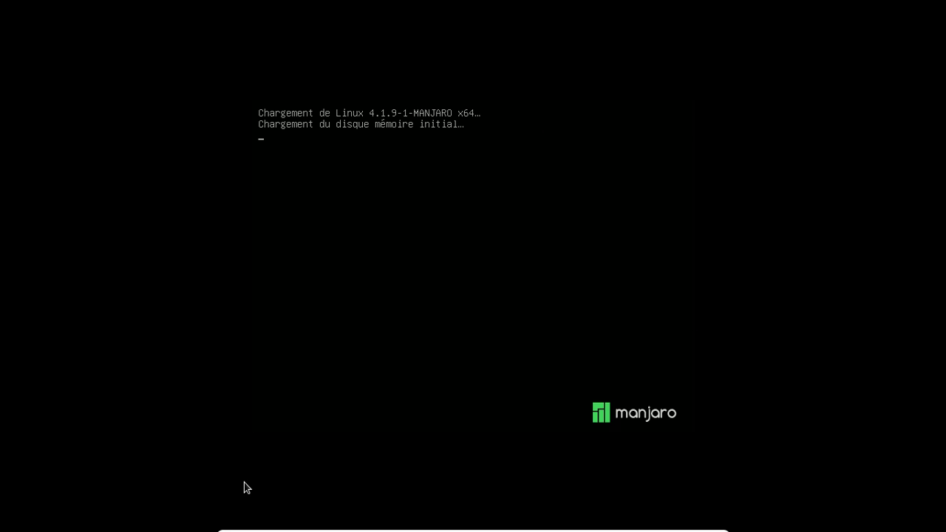
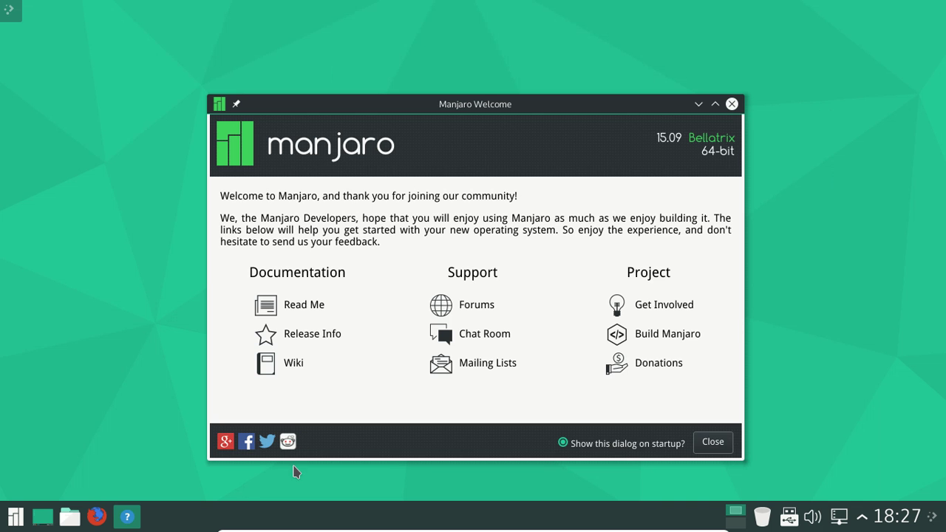
- Toggle the Manjaro Welcome option for showing the dialog on startup, and close the dialog
left_click(564, 443)
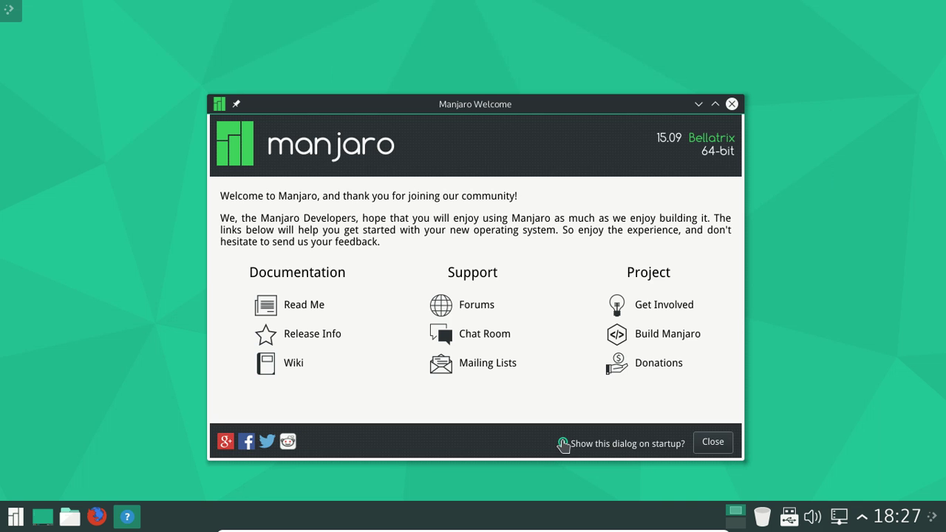
left_click(714, 444)
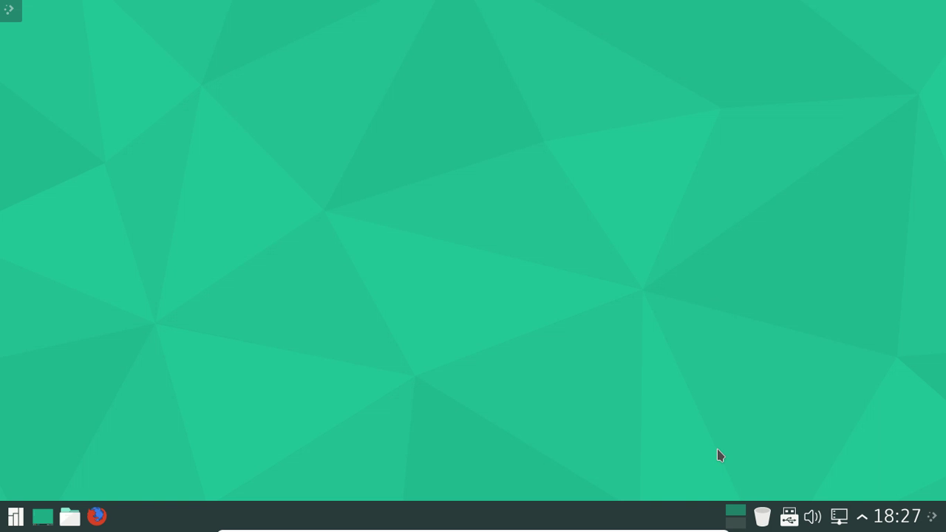
- Browse the applications in the launcher's Jeux and Développement categories
left_click(15, 518)
left_click(111, 449)
left_click(90, 314)
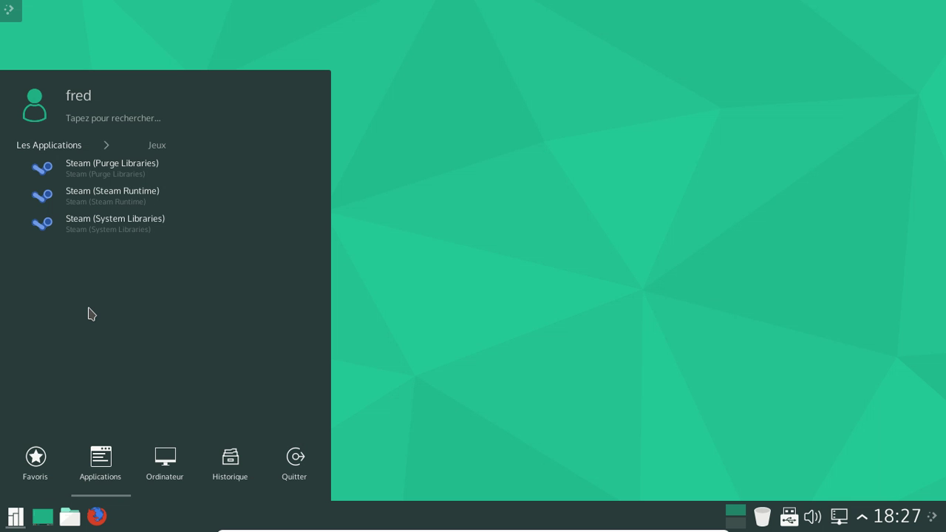
left_click(72, 148)
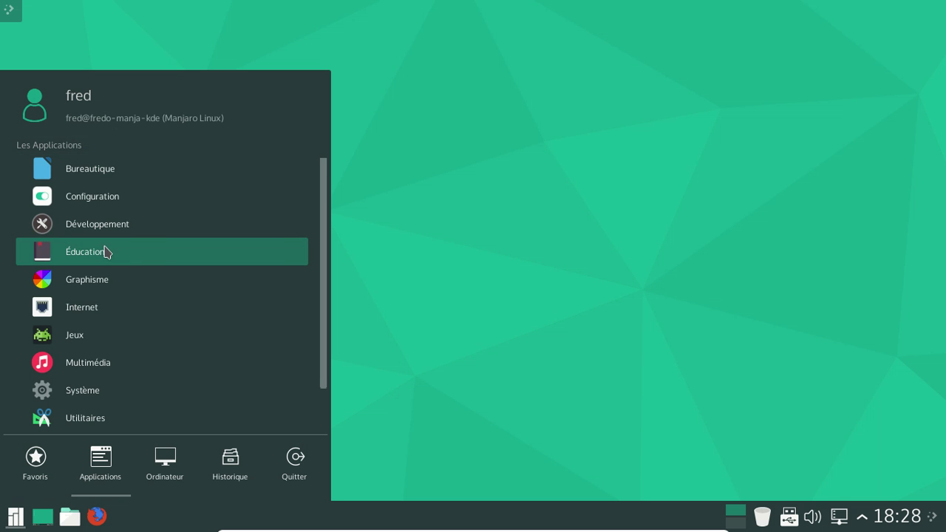
left_click(101, 231)
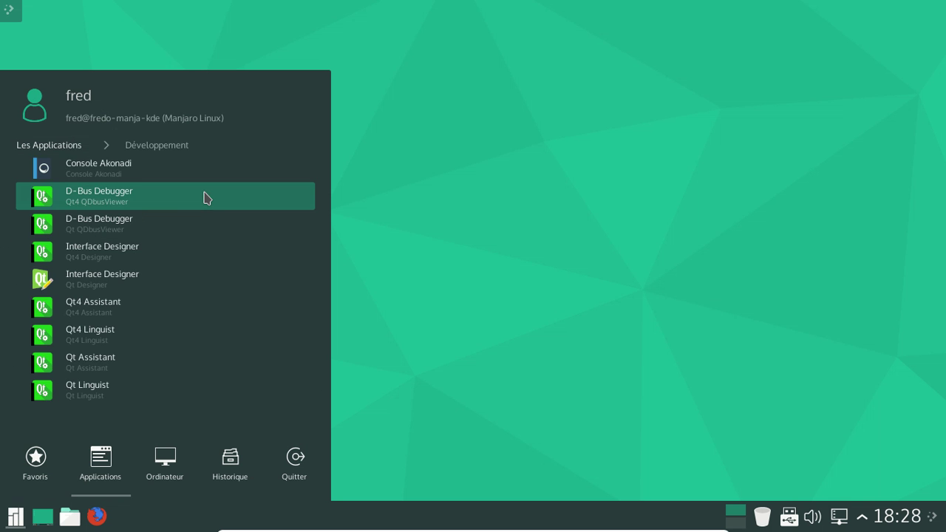
left_click(58, 147)
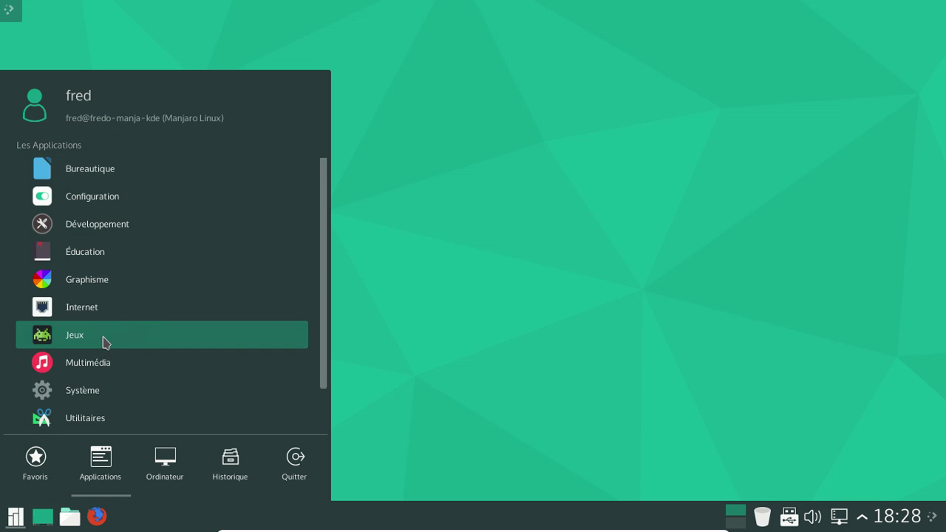
- Look through the applications in the launcher's Multimédia category and return to the category list
left_click(108, 362)
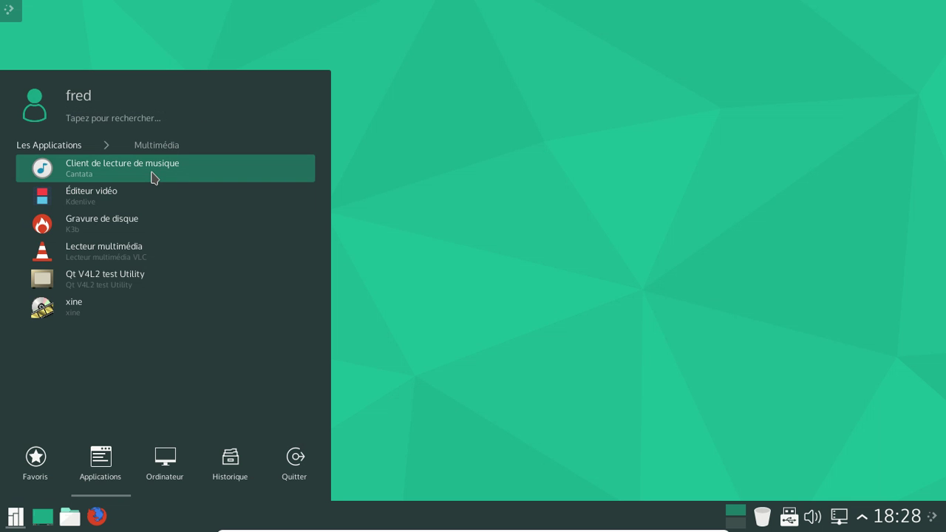
left_click(82, 149)
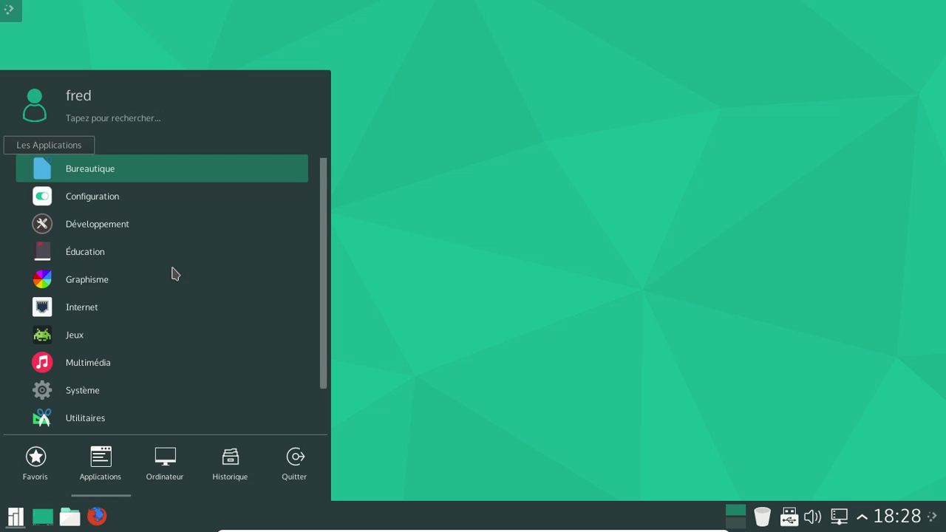
left_click(151, 365)
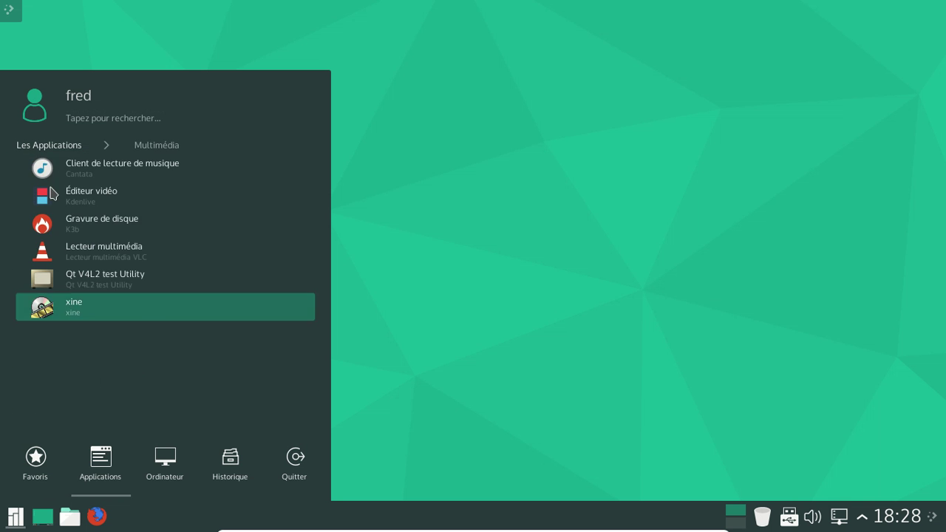
left_click(37, 150)
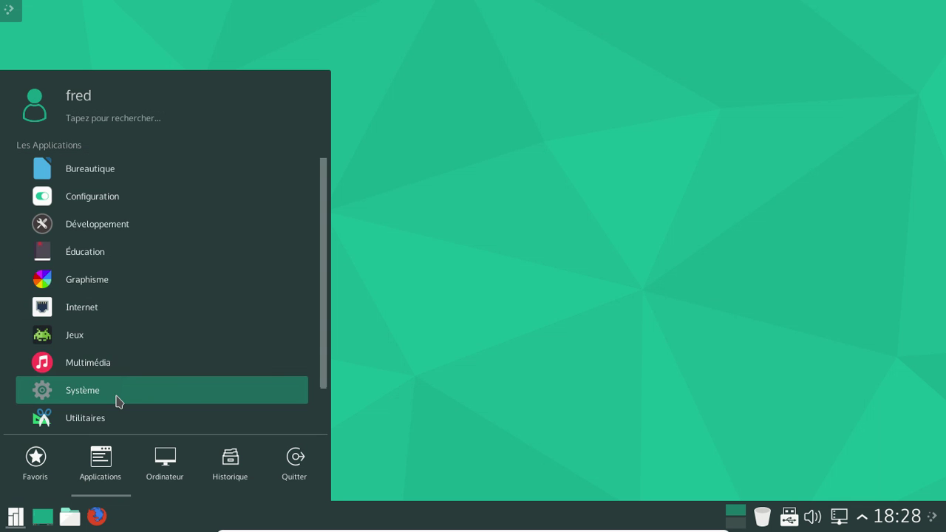
- Review the full list of tools in the launcher's Système category and return to the category list
left_click(119, 400)
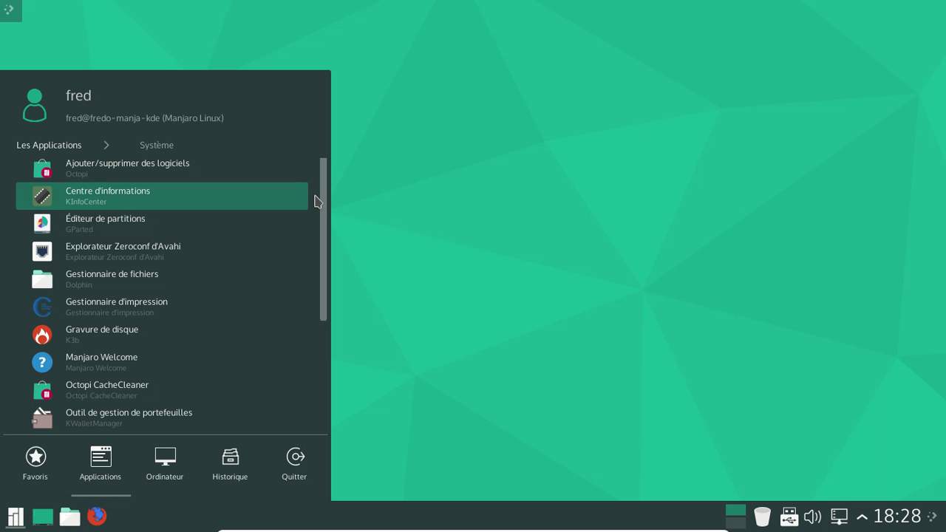
left_click_drag(323, 196, 310, 316)
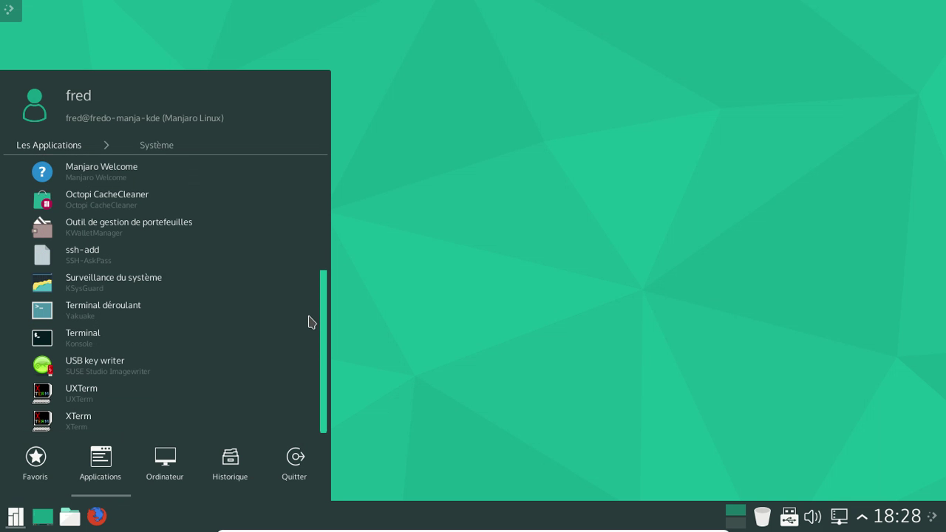
left_click_drag(309, 321, 318, 164)
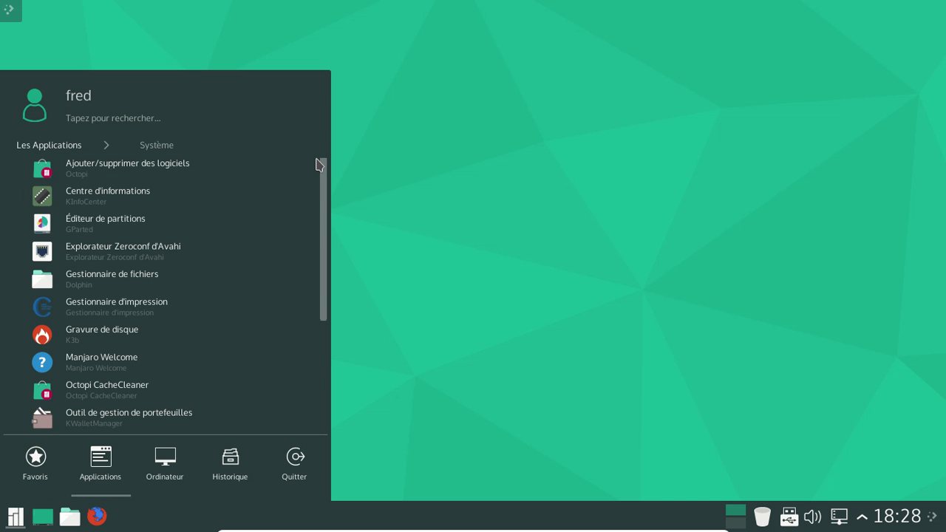
left_click(59, 148)
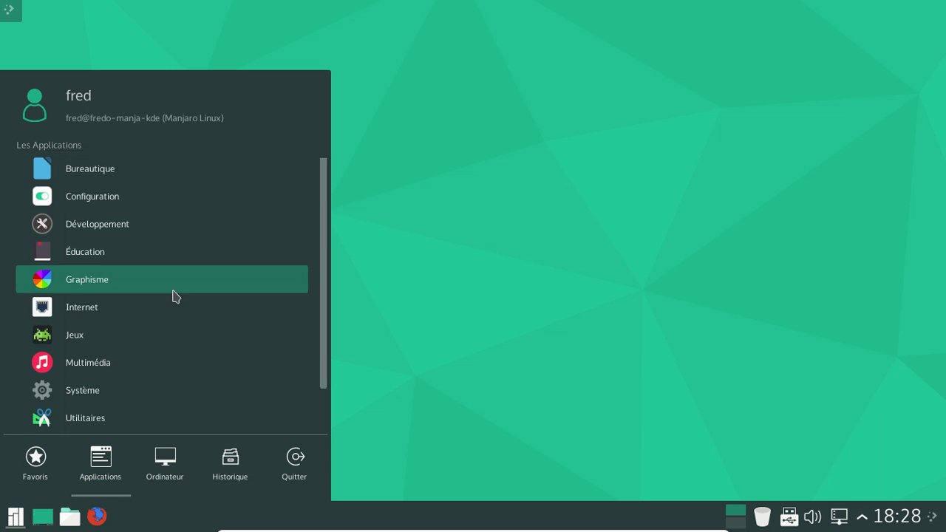
- Review the full list of applications in the launcher's Internet category and return to the category list
left_click(156, 313)
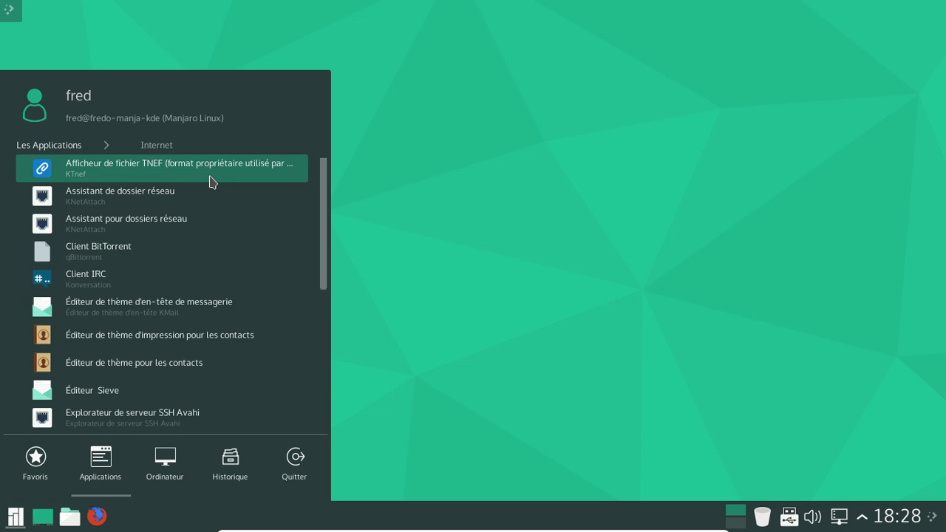
scroll(213, 181, "down", 5)
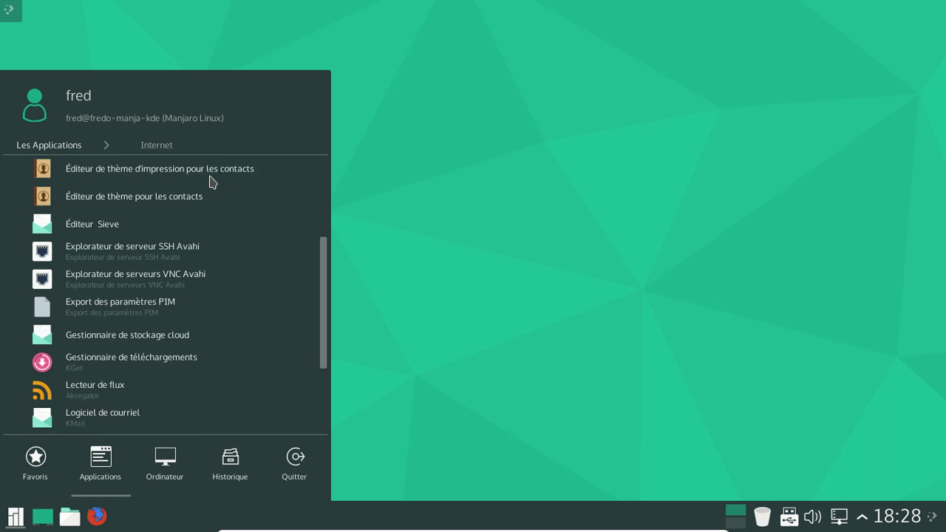
scroll(213, 181, "down", 5)
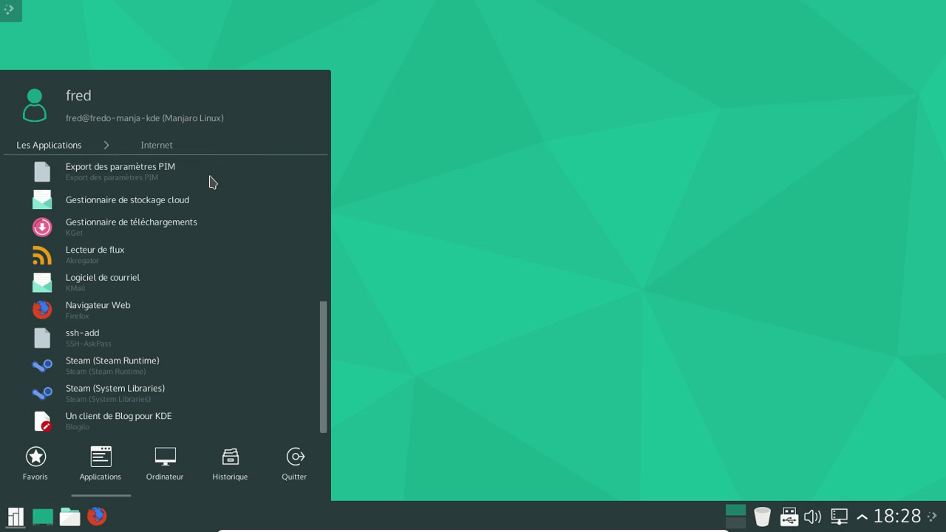
left_click(48, 146)
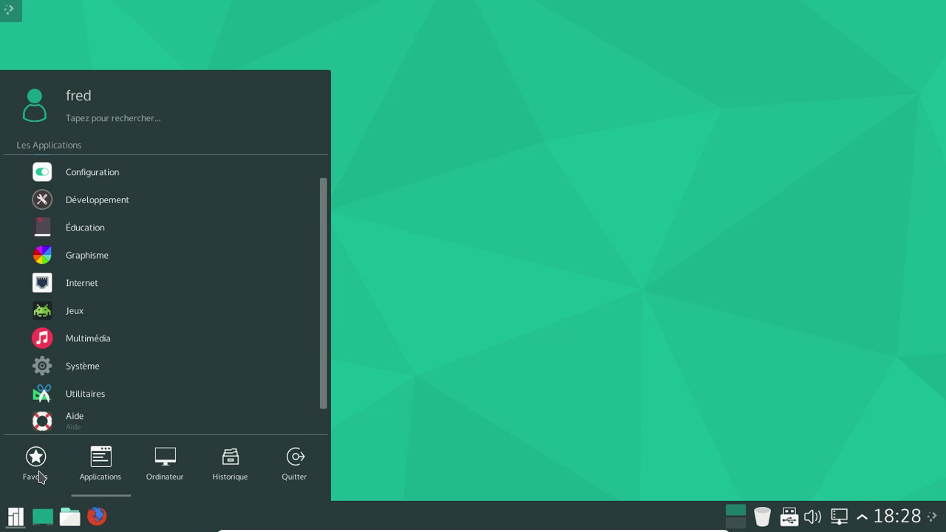
- Show the launcher's favourite applications and launch the Dolphin file manager from there
left_click(36, 474)
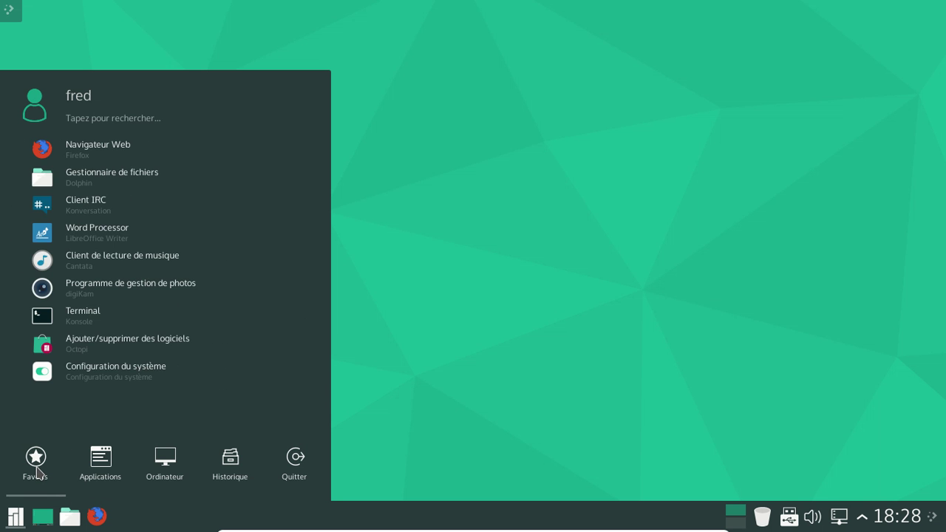
left_click(119, 178)
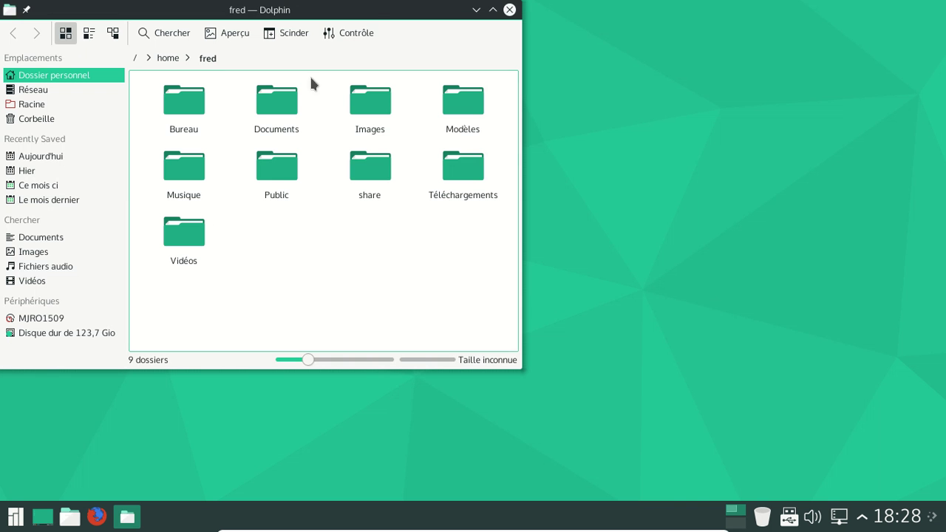
- Set the default icon size for Dolphin's icon view to 32 pixels and confirm the preferences
left_click(350, 34)
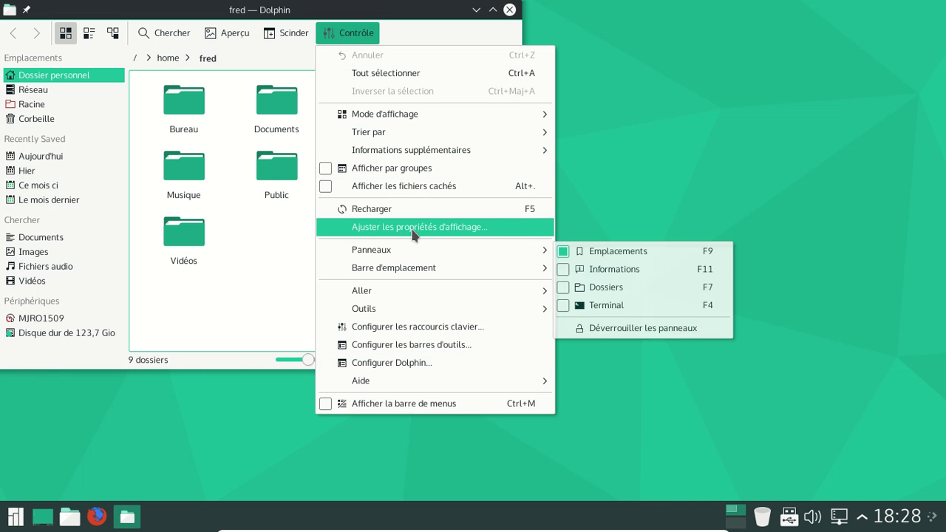
left_click(407, 363)
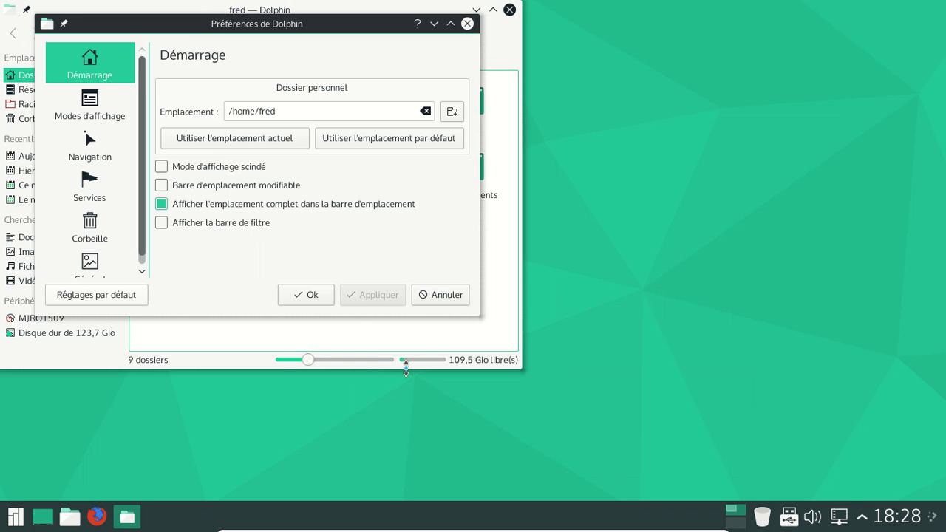
left_click(102, 122)
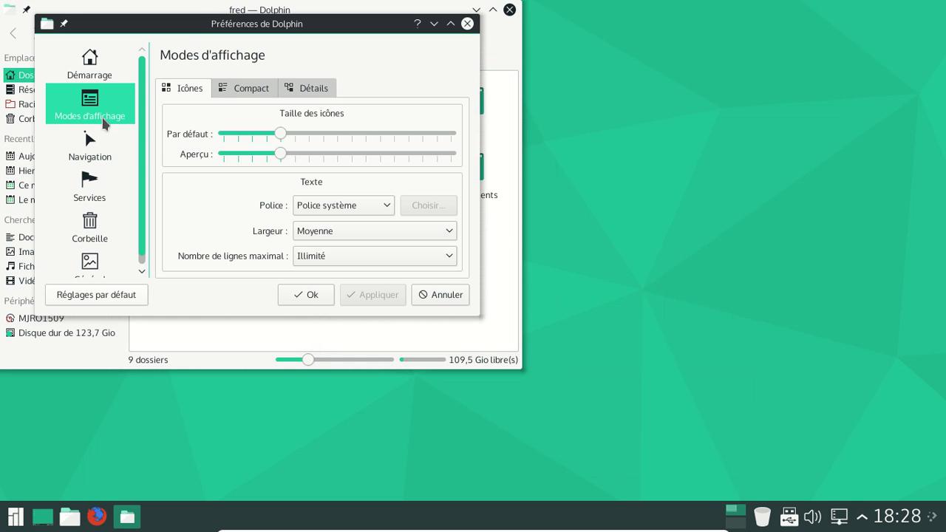
left_click_drag(269, 133, 255, 136)
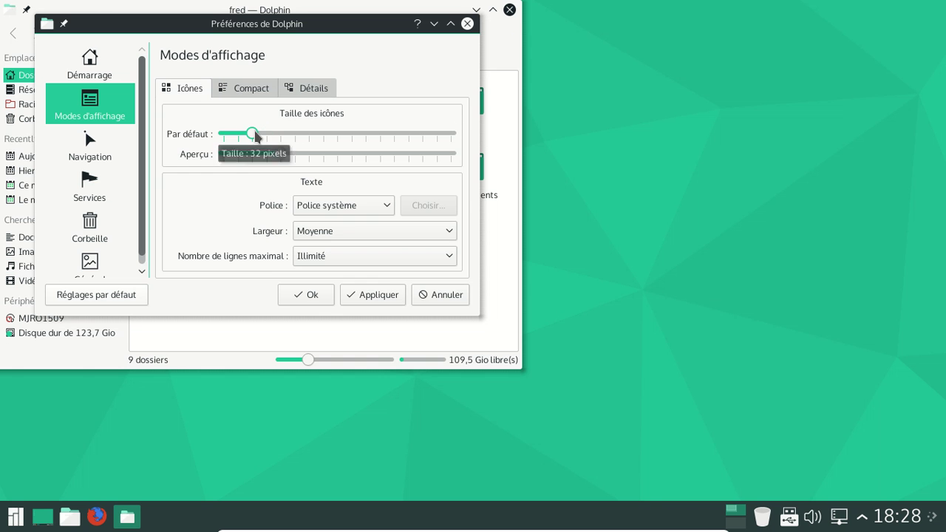
left_click(383, 296)
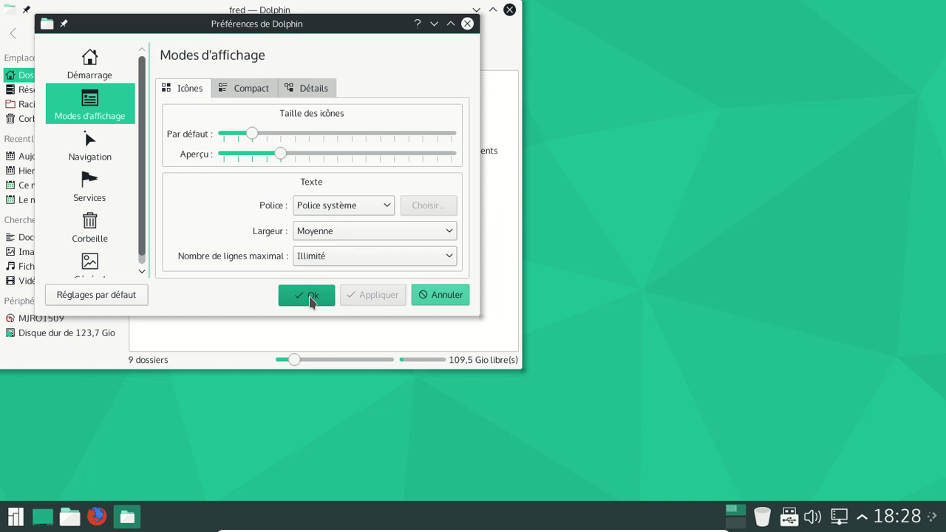
left_click(311, 296)
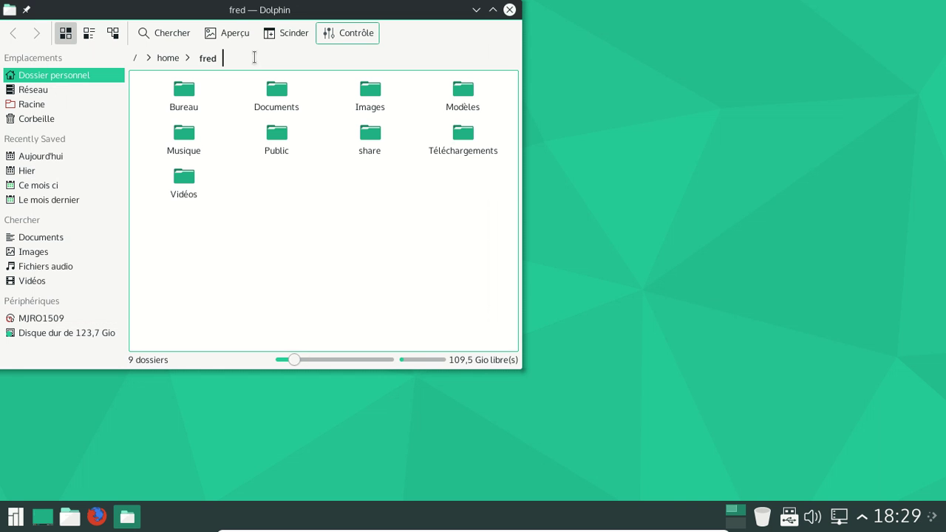
- Increase the default icon size for Dolphin's icon view by one notch, confirm the preferences and close Dolphin
left_click(341, 36)
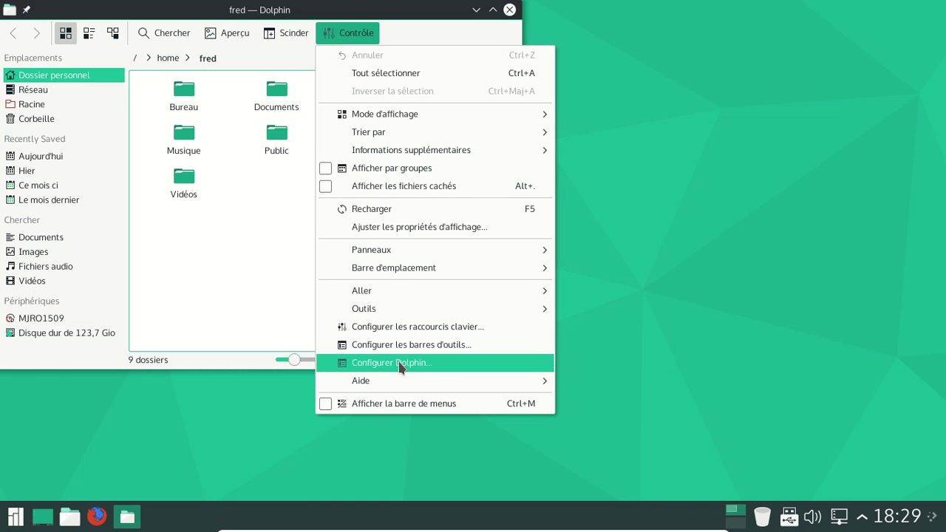
left_click(399, 363)
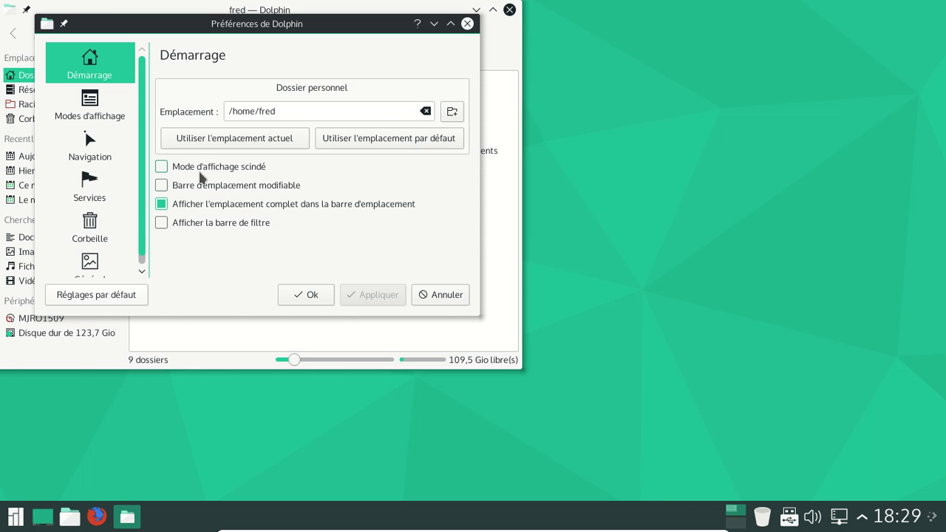
left_click(104, 146)
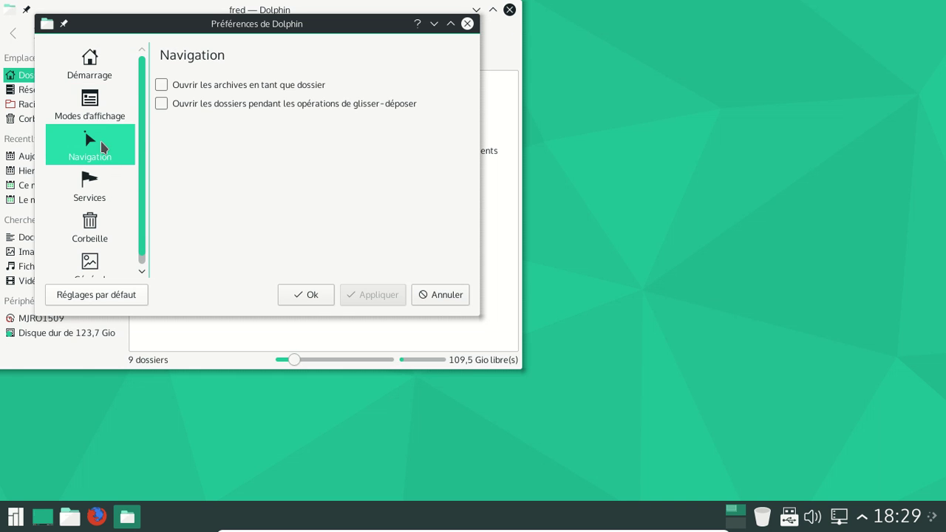
left_click(111, 120)
left_click(271, 135)
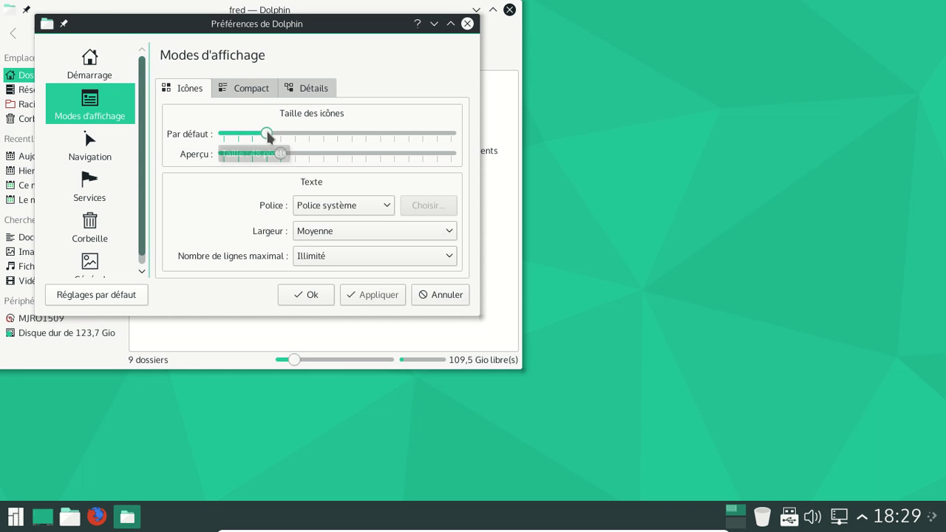
left_click(378, 299)
left_click(297, 298)
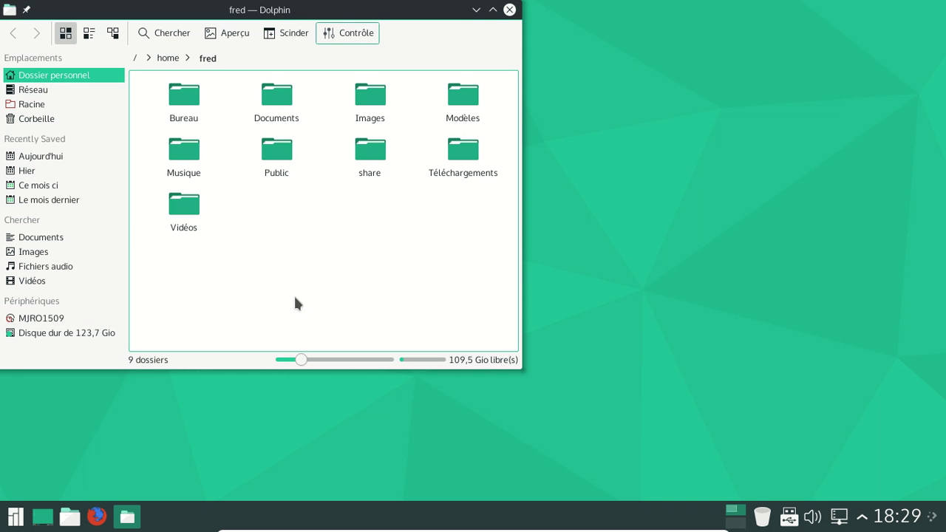
left_click(510, 10)
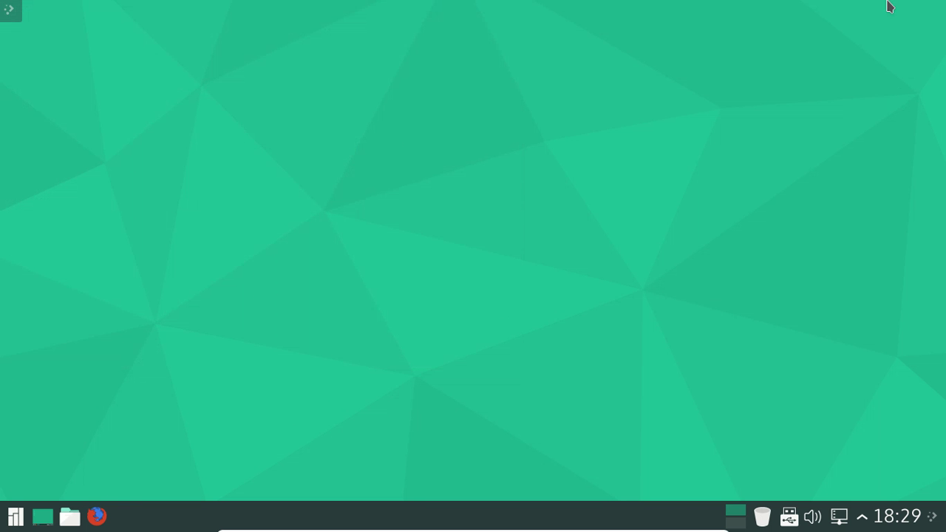
- Open the system settings, view the installed and available language packages, and return to the overview
left_click(15, 518)
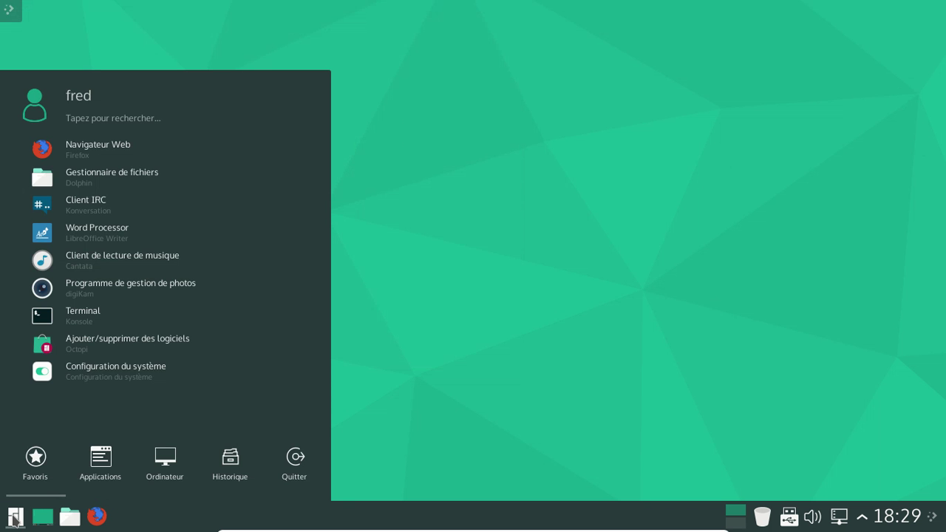
left_click(116, 377)
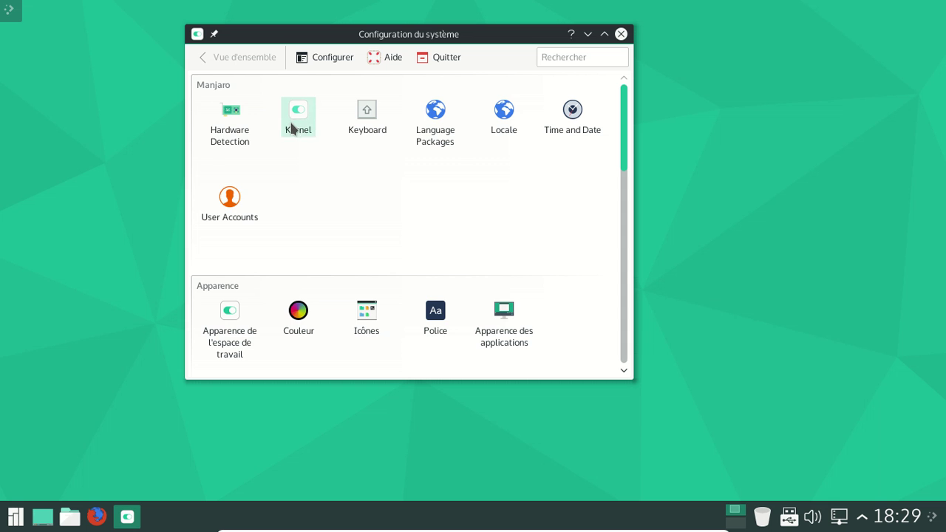
left_click(445, 120)
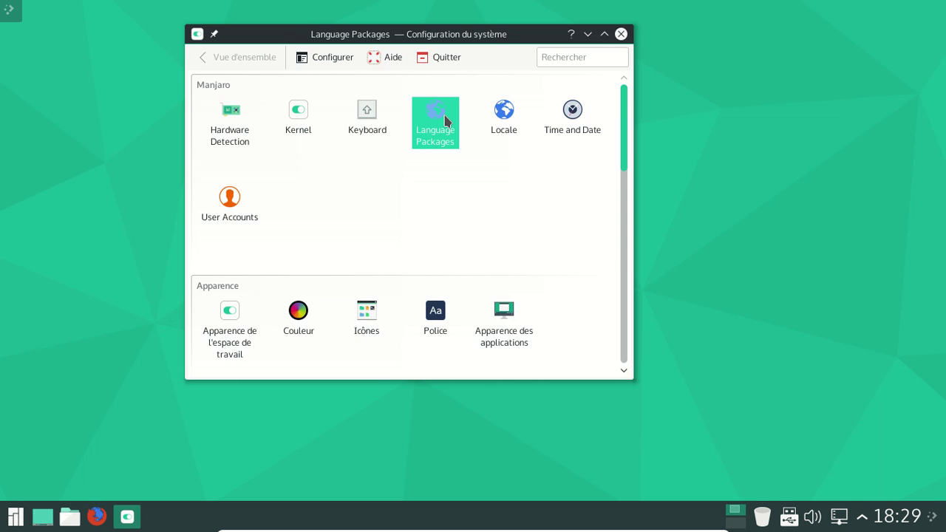
left_click(388, 123)
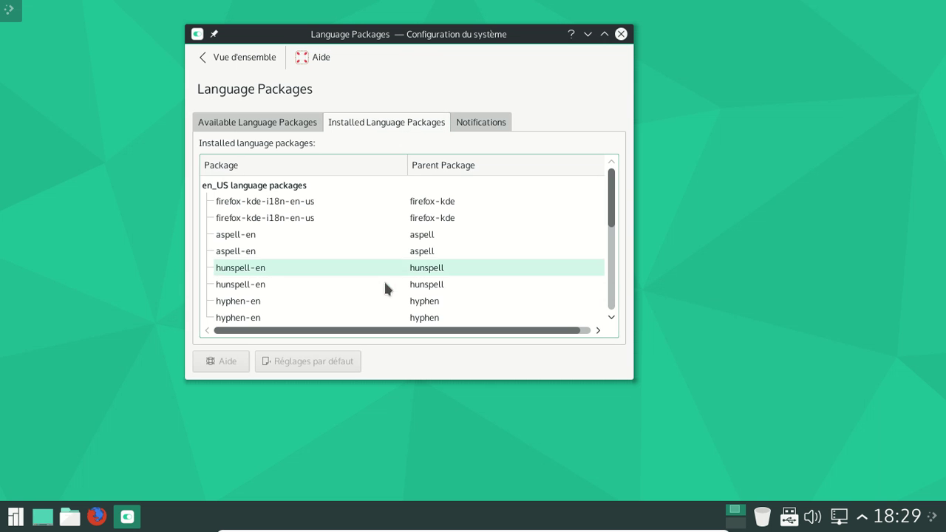
left_click_drag(611, 198, 585, 128)
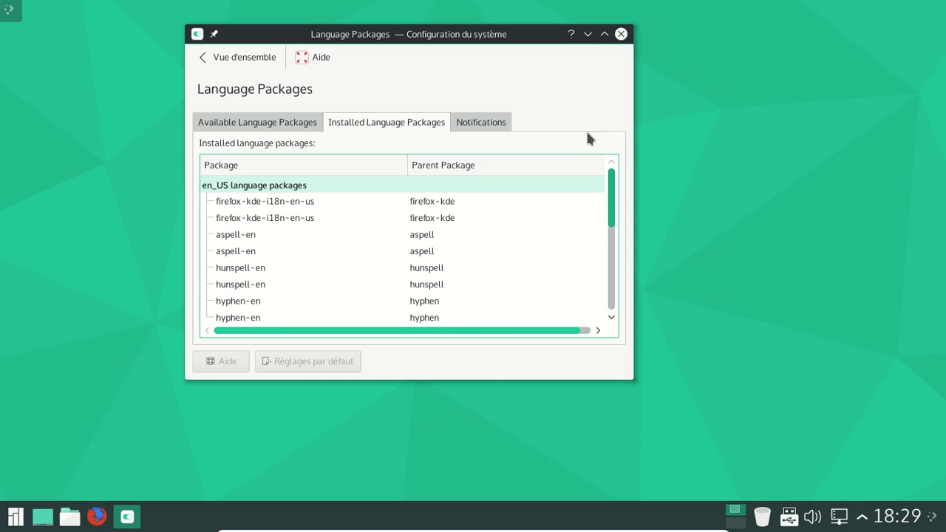
left_click(288, 126)
left_click(226, 59)
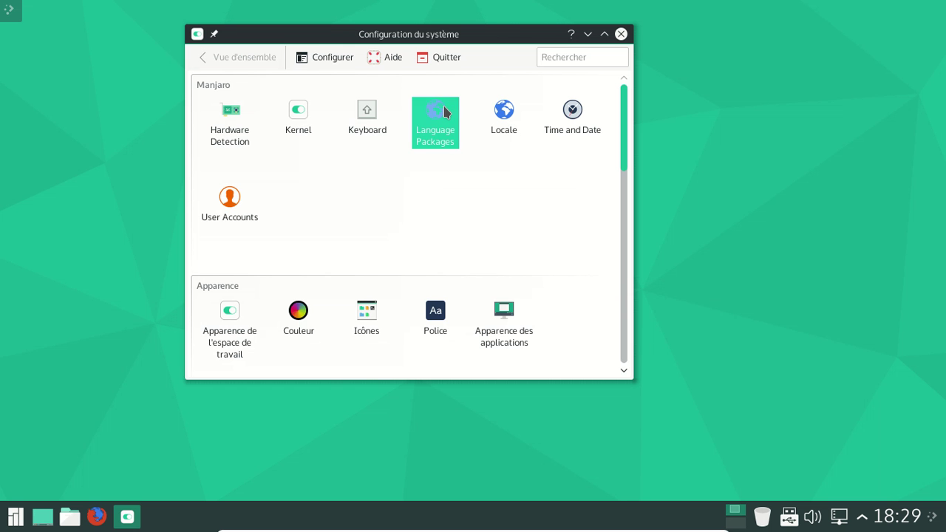
- View the system locales and the detailed locale settings, and return to the overview
left_click(511, 116)
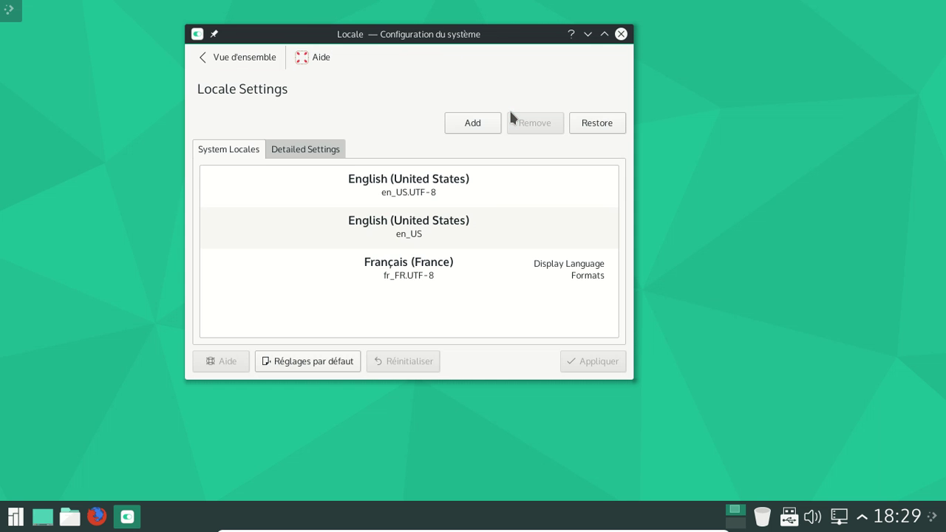
left_click(304, 150)
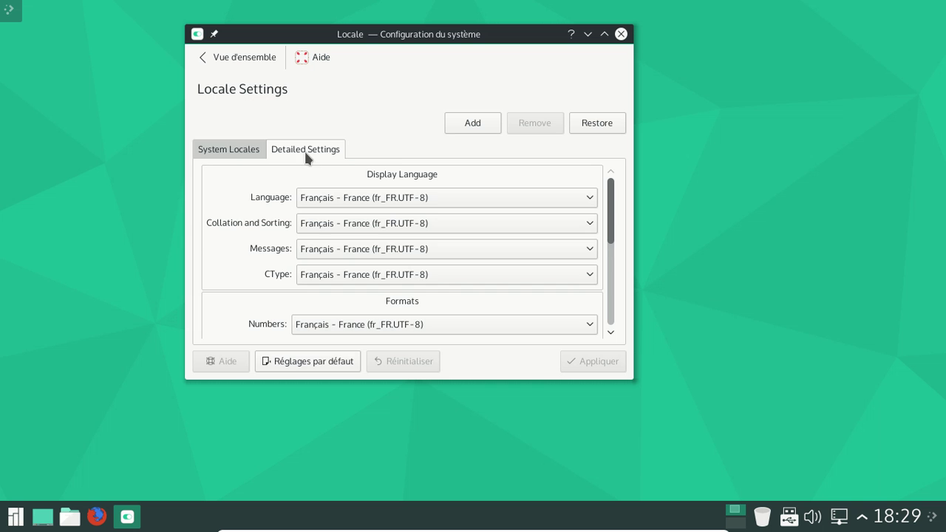
left_click(232, 151)
left_click(238, 57)
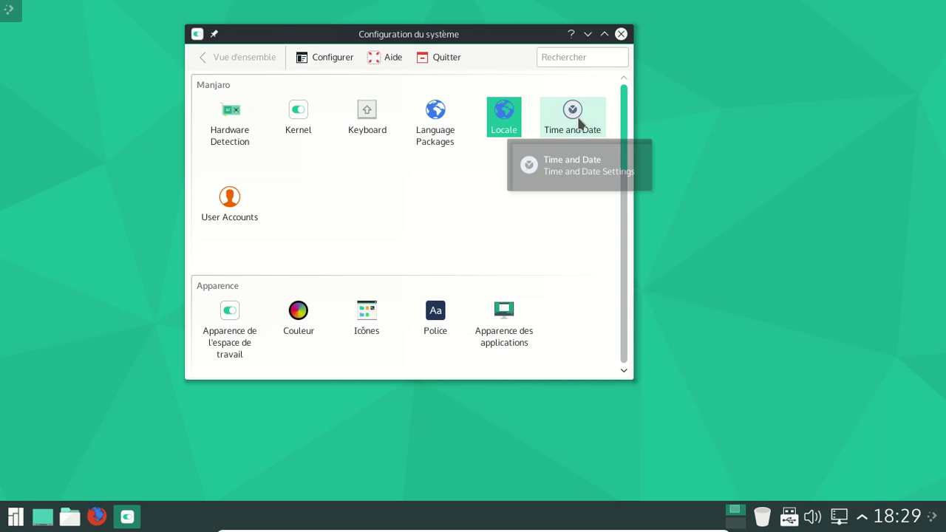
- View the Time and Date settings, including the time zone section, and return to the overview
left_click(575, 115)
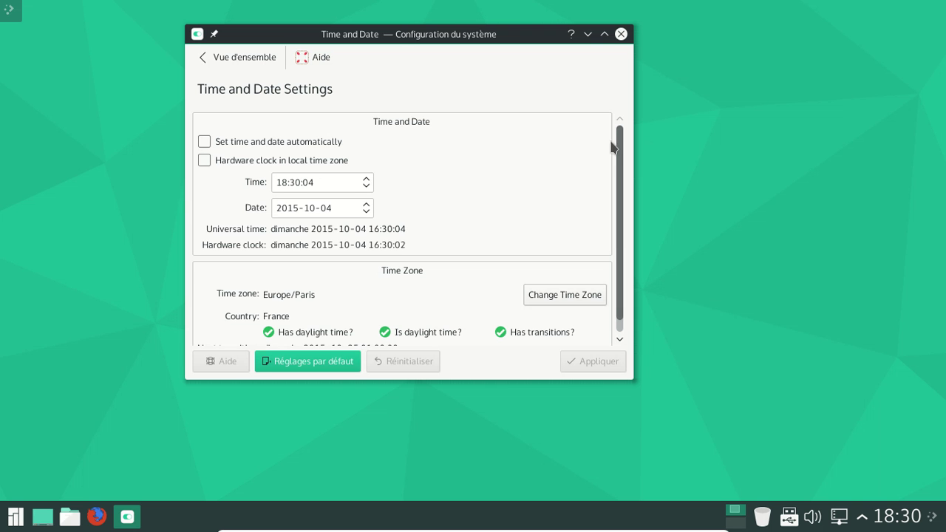
scroll(610, 221, "down", 1)
left_click(236, 57)
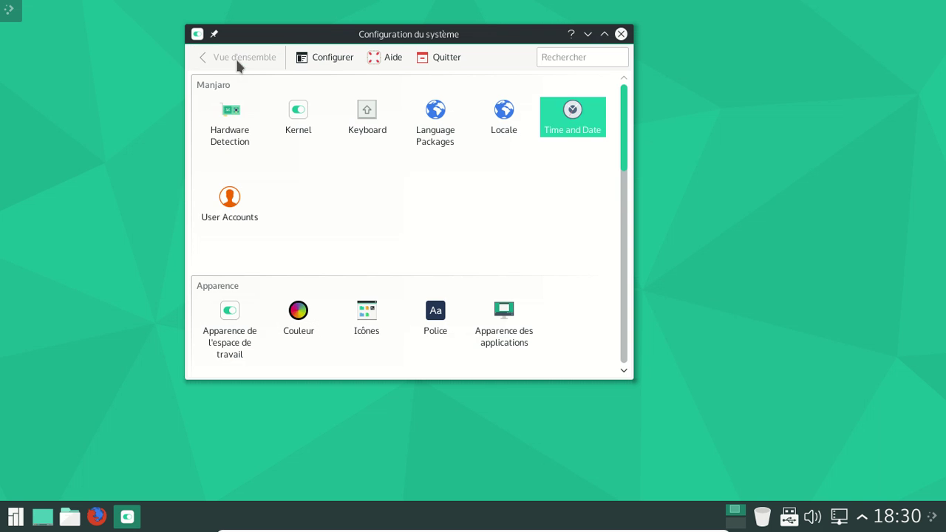
- View the Hardware Detection module and the list of Manjaro kernels, returning to the overview after each
left_click(235, 133)
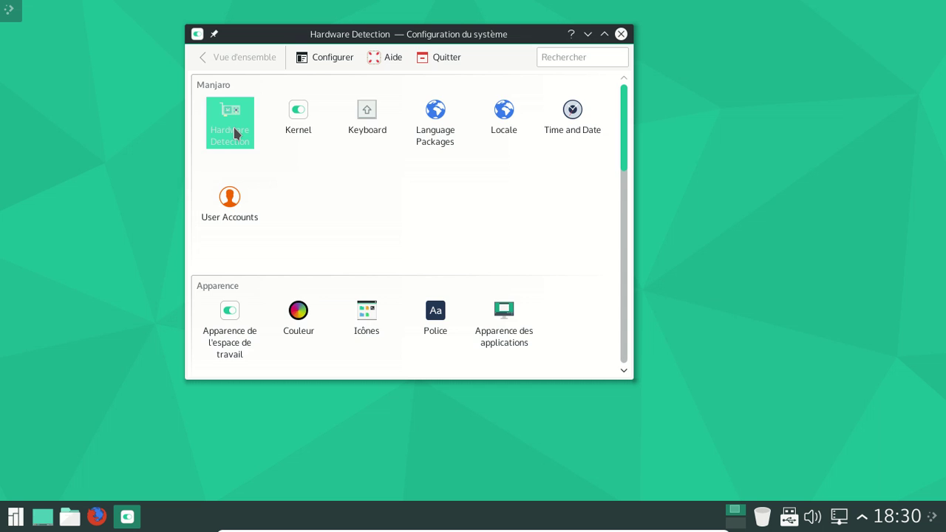
left_click(223, 57)
left_click(300, 115)
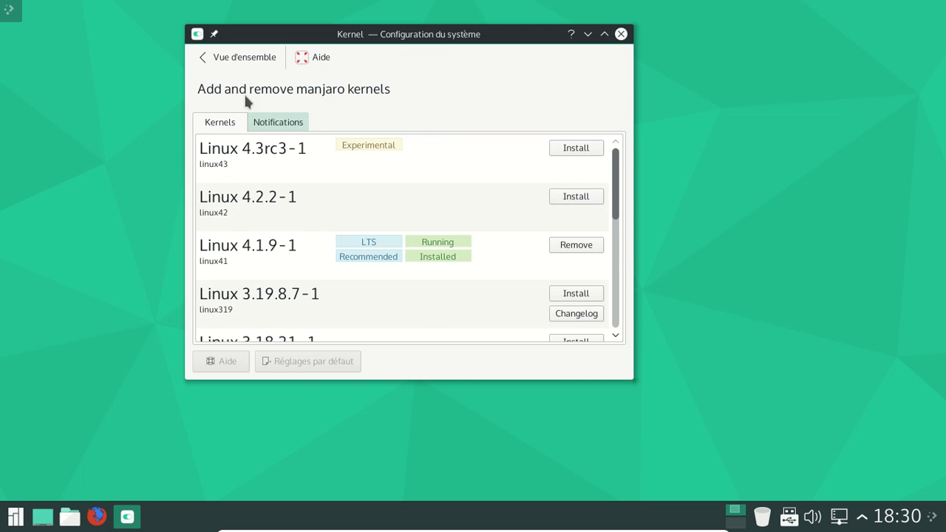
left_click(220, 59)
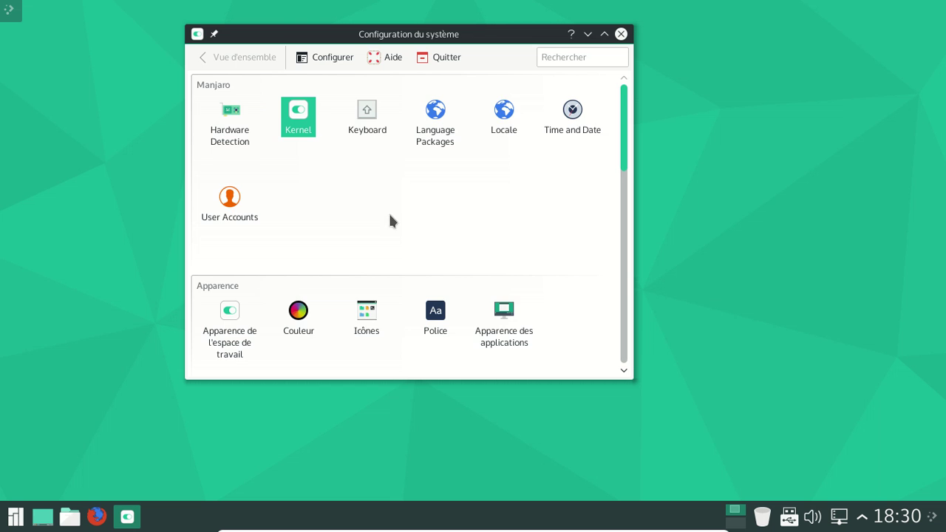
- View the User Accounts module and the Systemd module under System administration, returning to the overview after each
left_click(229, 201)
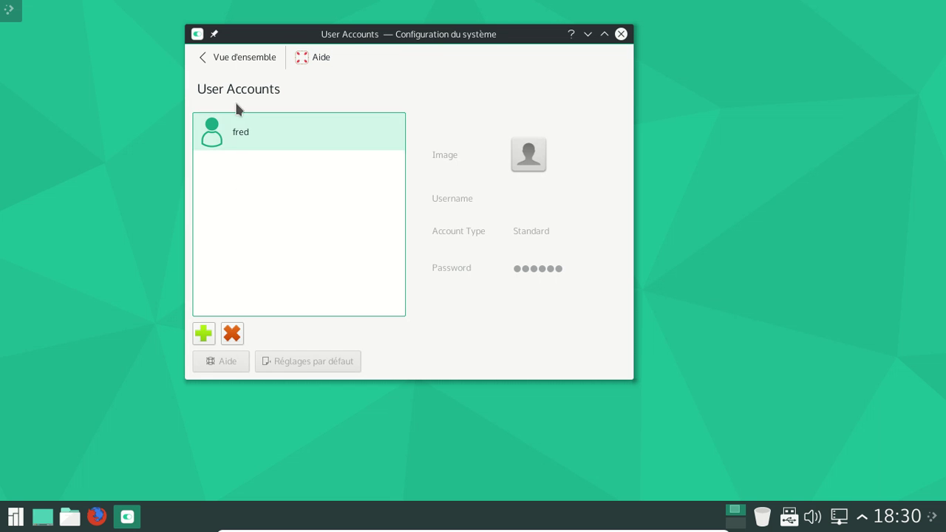
left_click(210, 59)
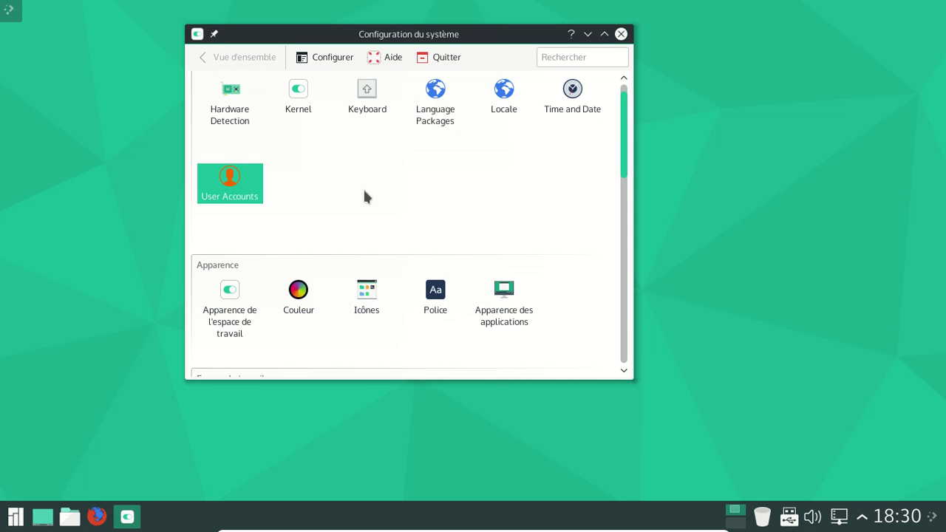
scroll(518, 236, "down", 7)
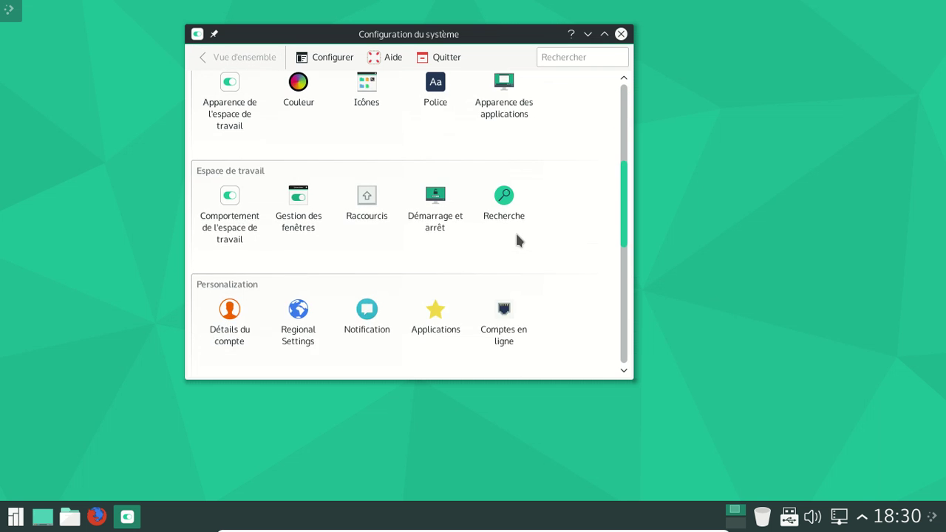
scroll(517, 237, "down", 5)
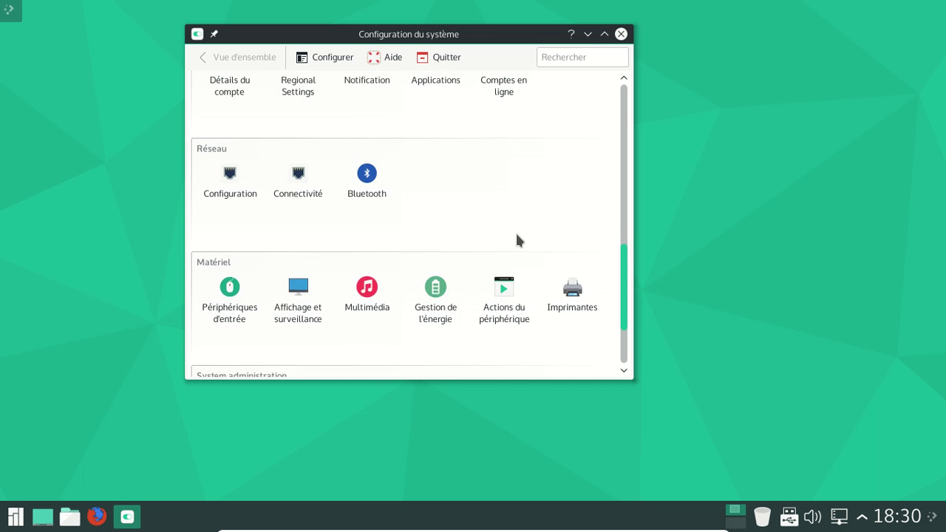
scroll(518, 238, "down", 1)
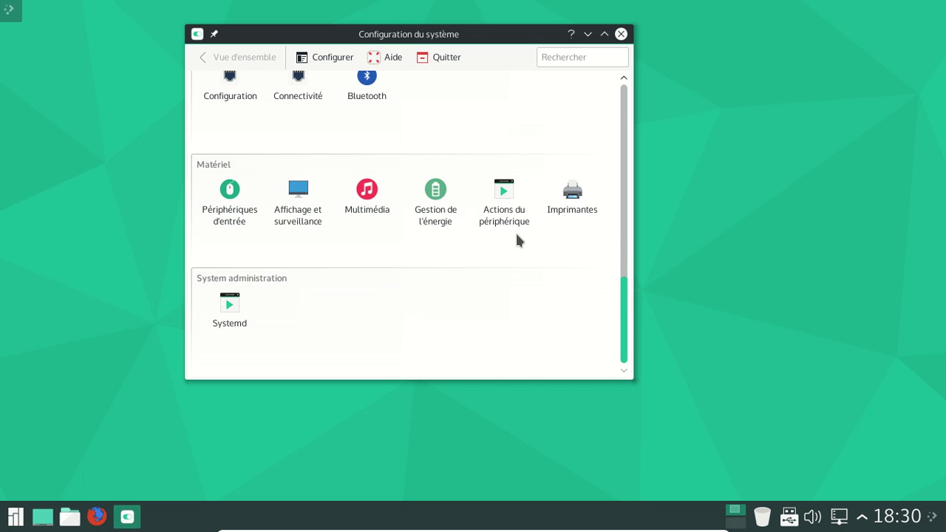
left_click(230, 308)
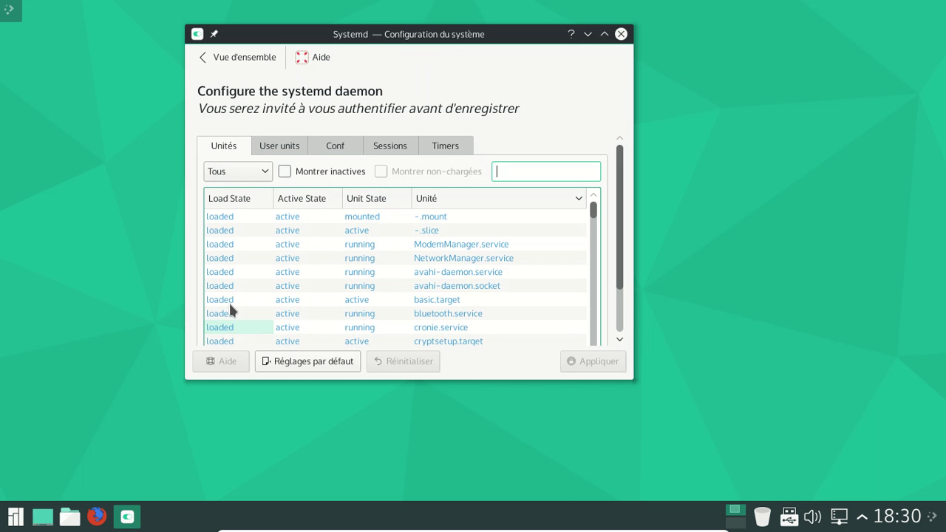
left_click(249, 69)
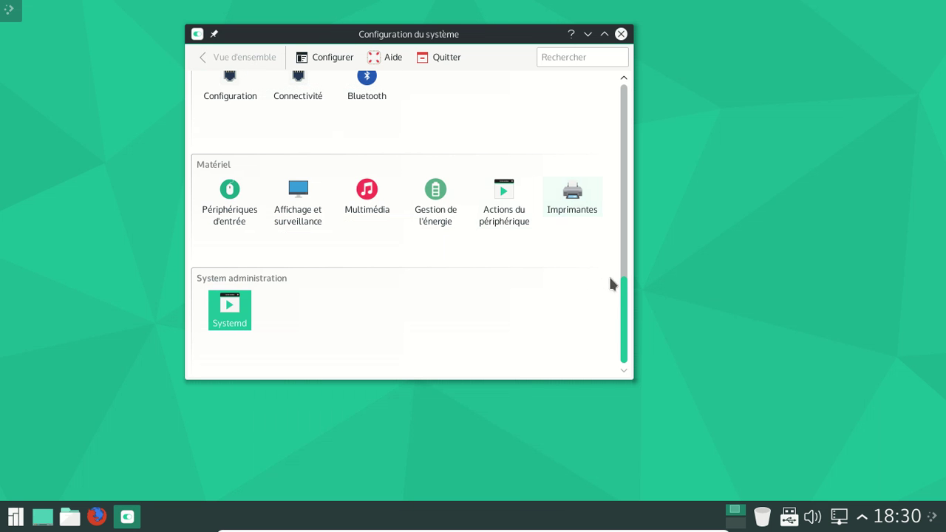
- Look over the Manjaro, appearance, workspace and personalization categories in the system settings overview, and close the settings window
left_click_drag(623, 300, 621, 204)
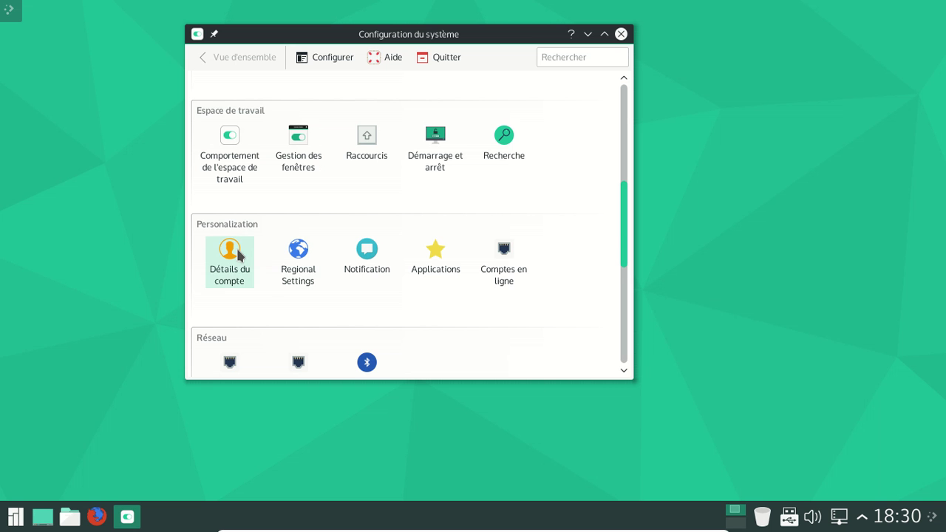
scroll(577, 161, "up", 1)
scroll(578, 166, "up", 4)
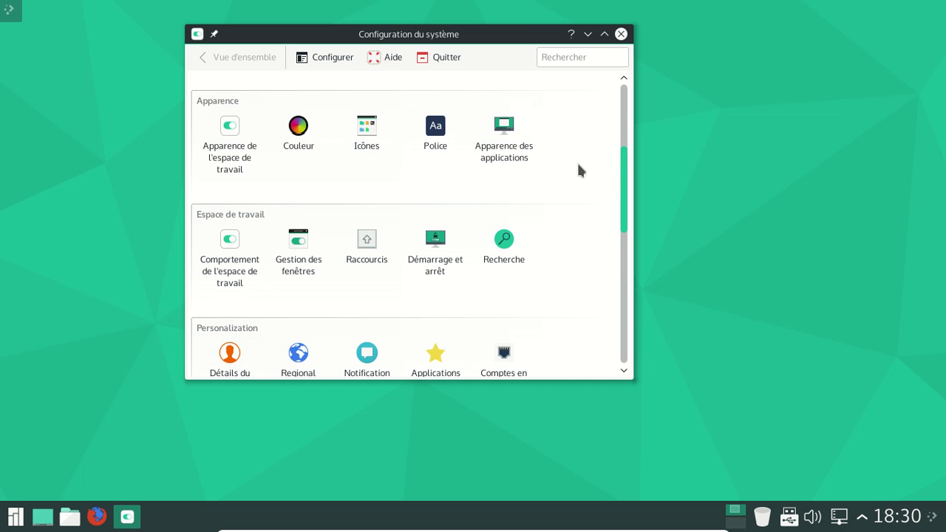
scroll(579, 166, "down", 2)
scroll(580, 170, "down", 2)
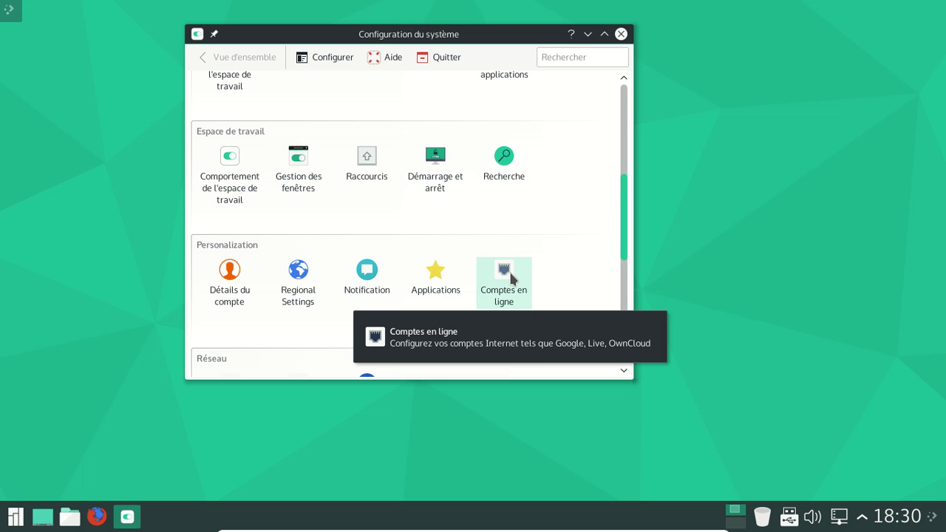
left_click(626, 99)
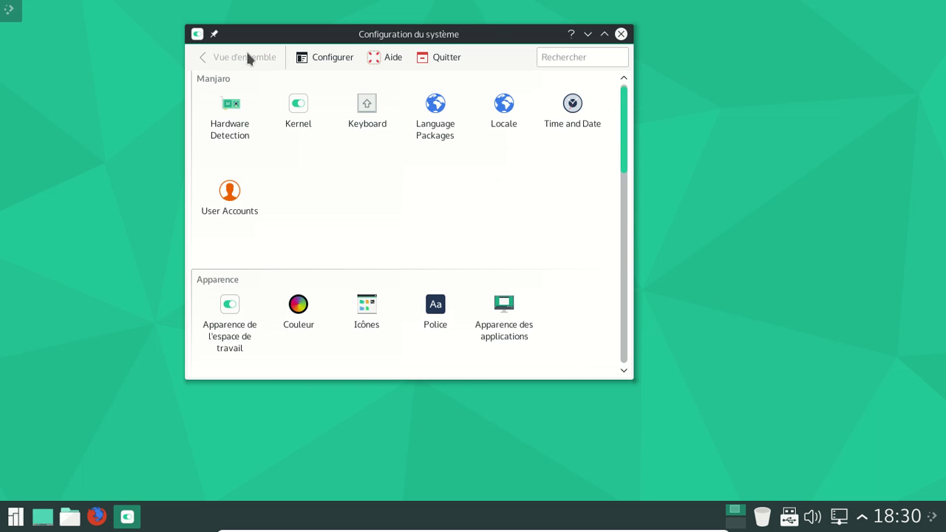
left_click(621, 35)
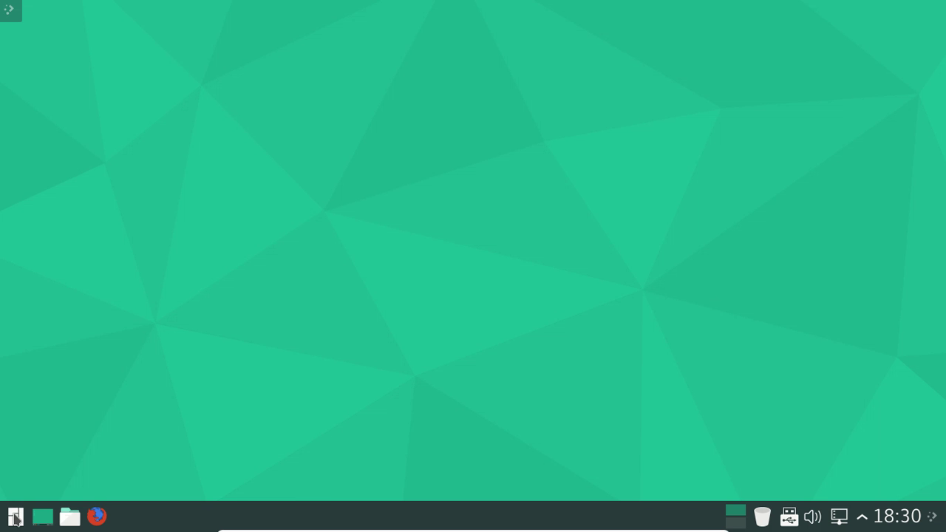
- Launch LibreOffice Writer, view its version information, and close the program
left_click(13, 516)
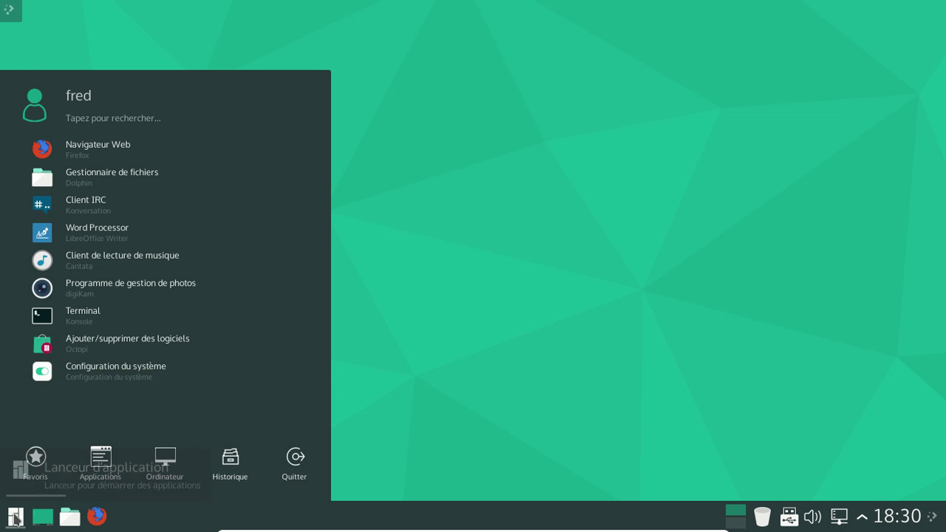
left_click(102, 233)
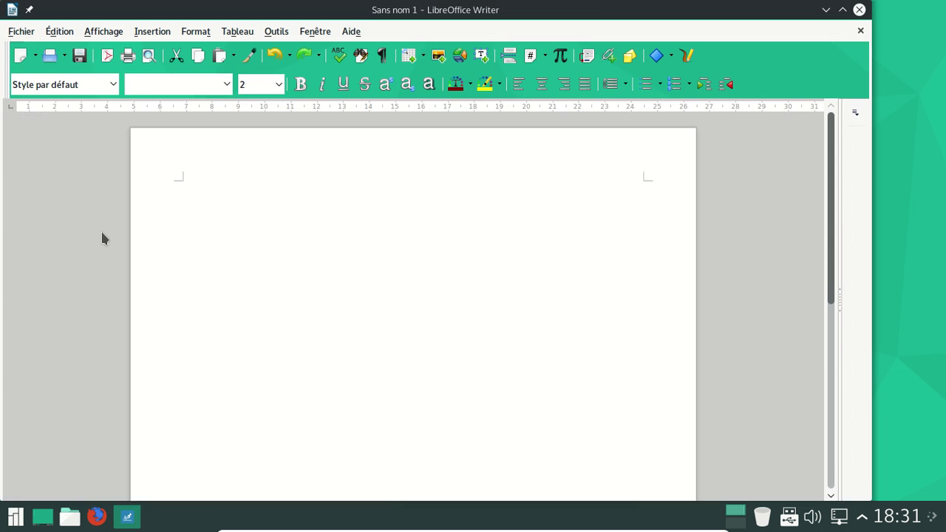
left_click(351, 31)
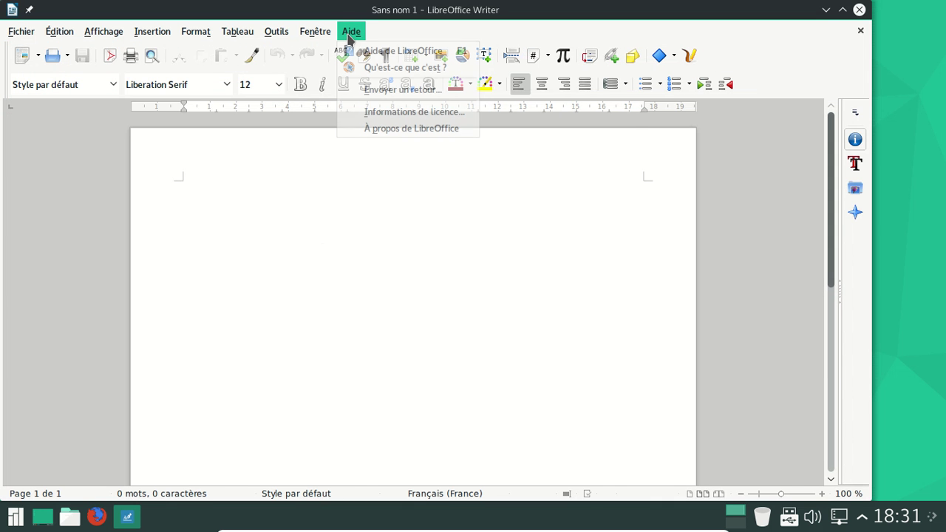
left_click(405, 129)
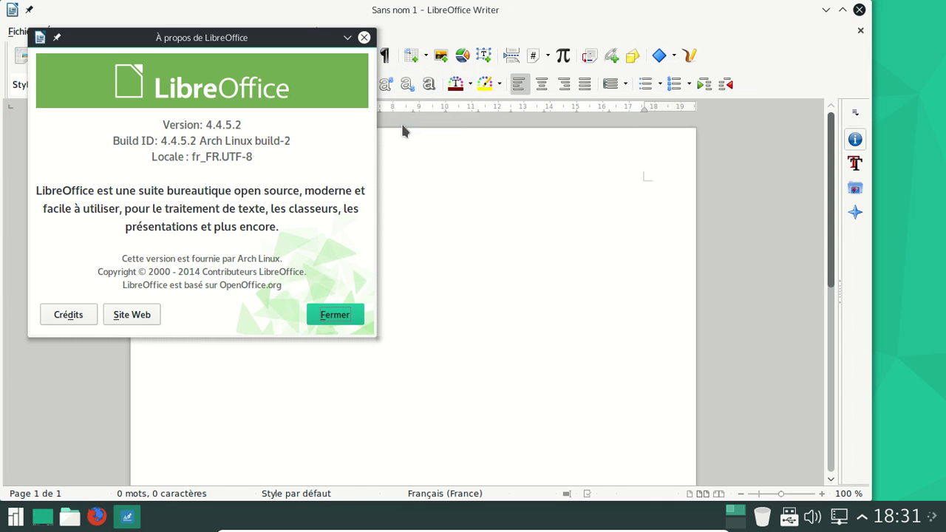
left_click(355, 316)
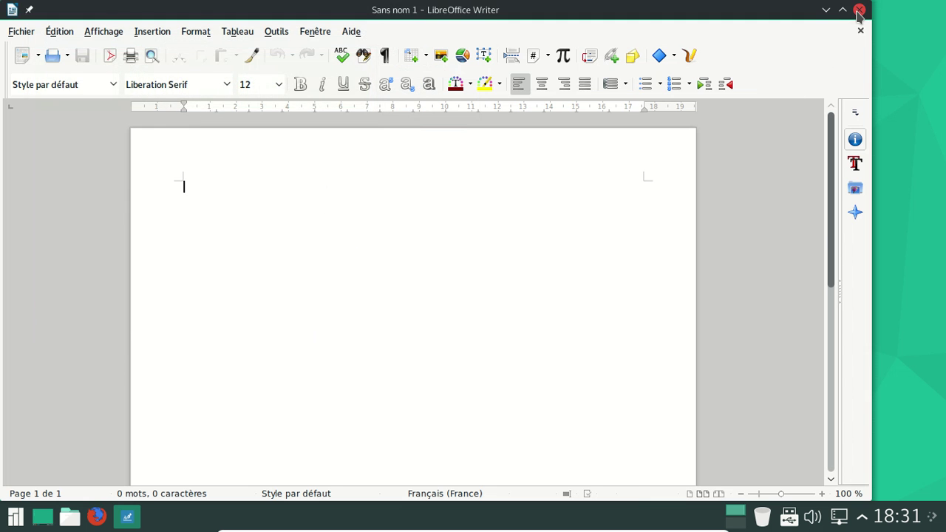
left_click(859, 10)
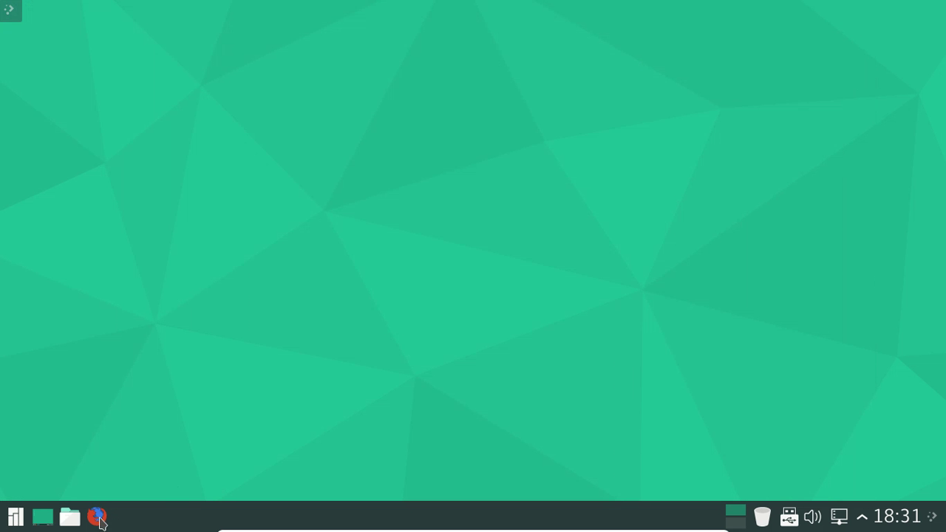
- Launch Firefox, close the Mozilla first-run page, view the browser's main menu, and close the browser
left_click(96, 517)
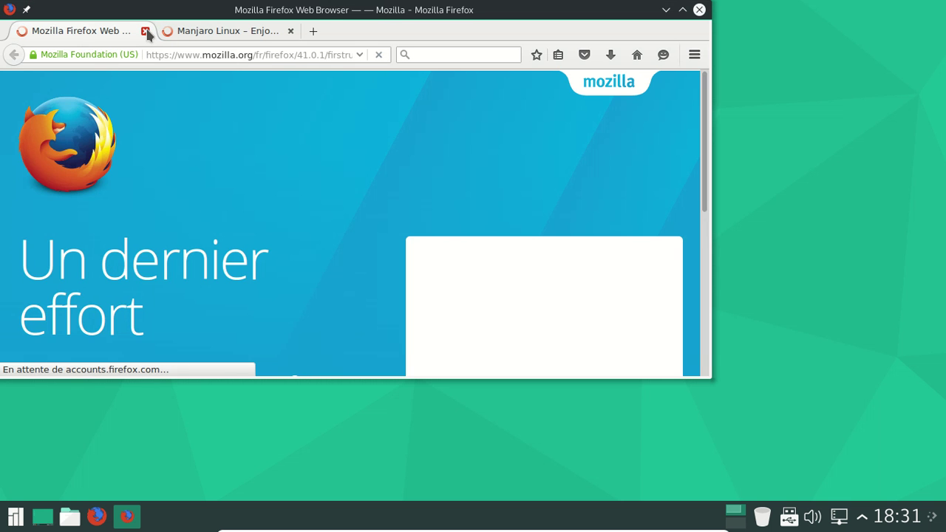
left_click(146, 31)
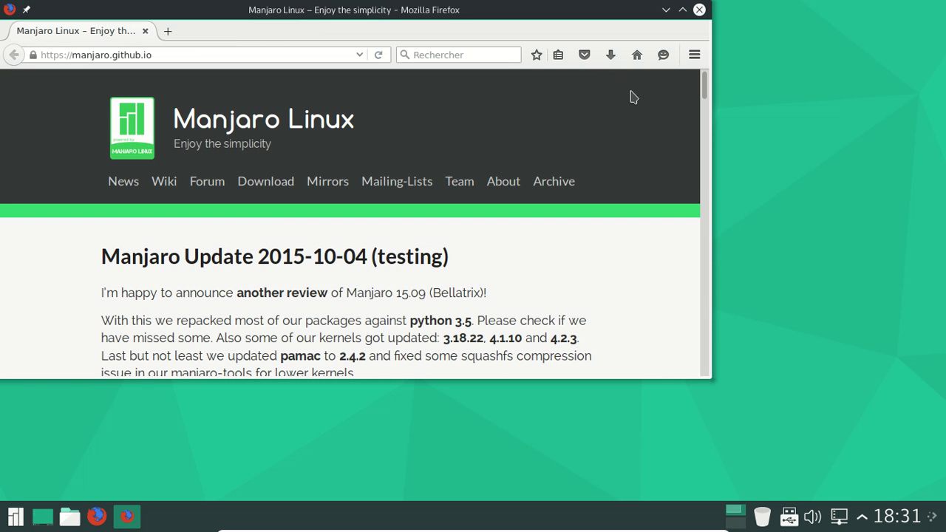
left_click(694, 55)
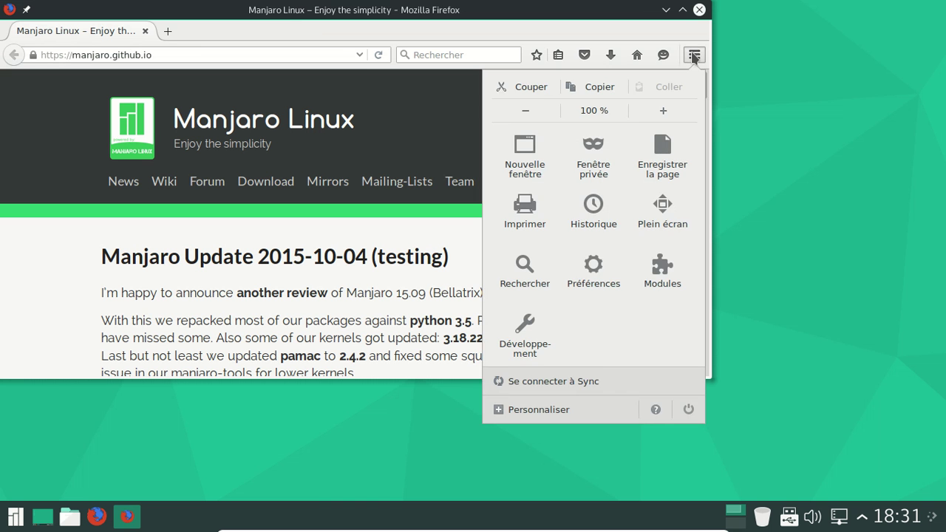
left_click(694, 56)
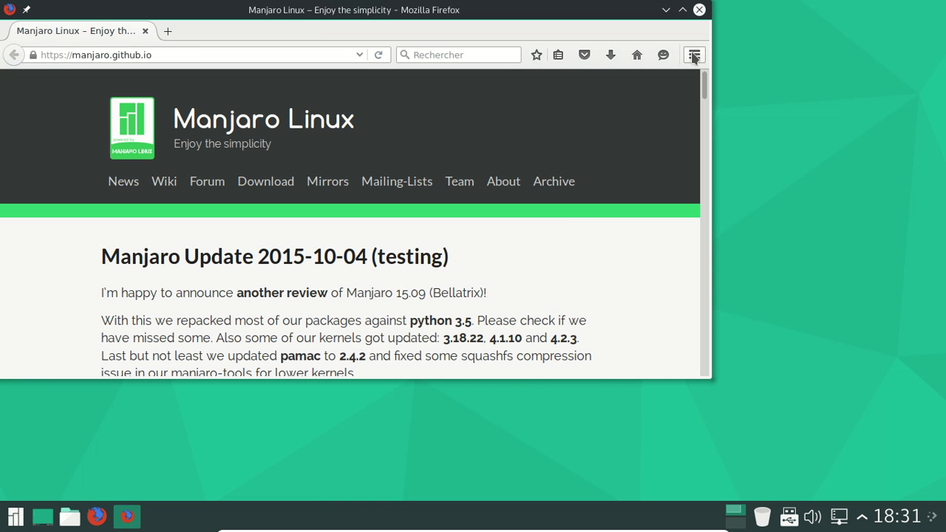
left_click(698, 10)
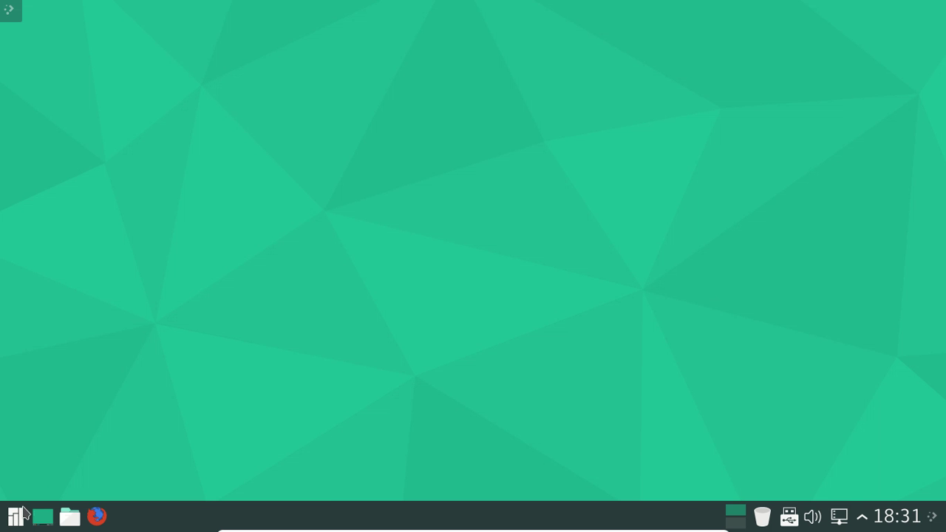
- View the Graphisme applications and the Ordinateur section in the application launcher
left_click(16, 516)
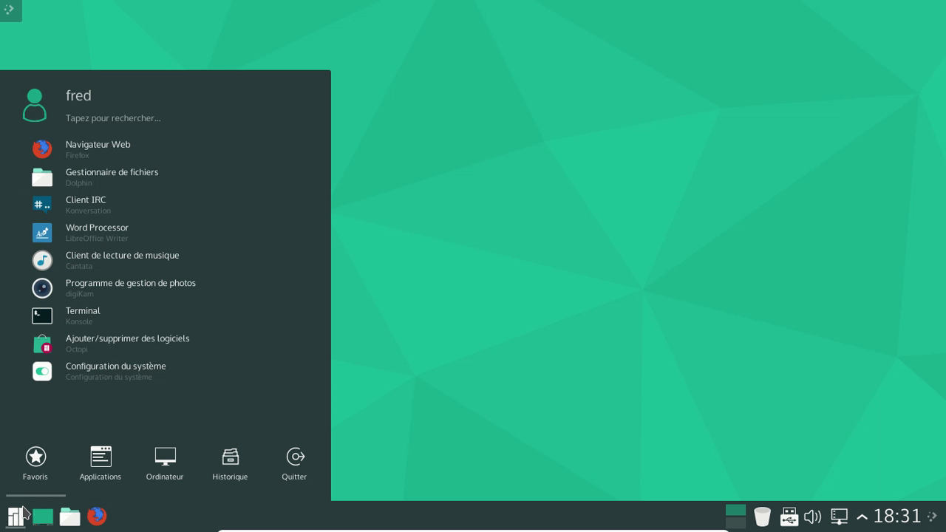
left_click(96, 460)
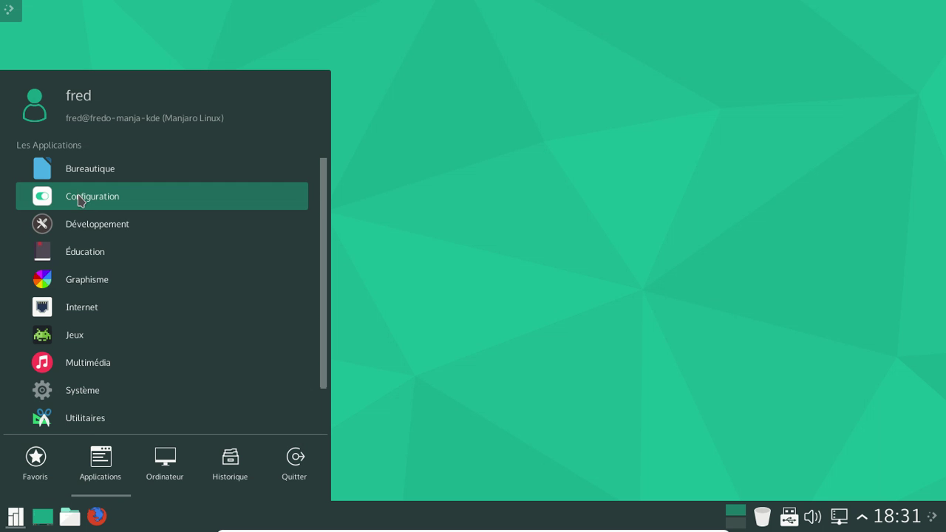
left_click(95, 281)
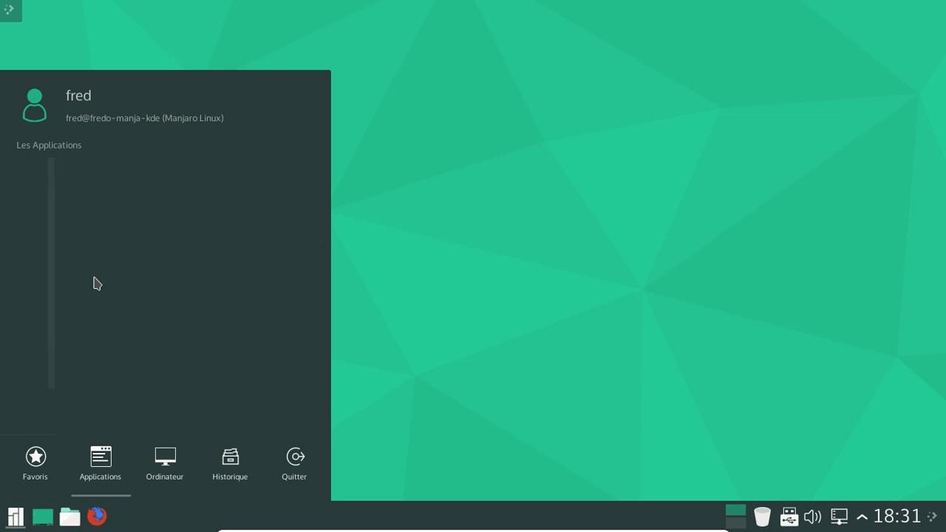
scroll(197, 184, "down", 1)
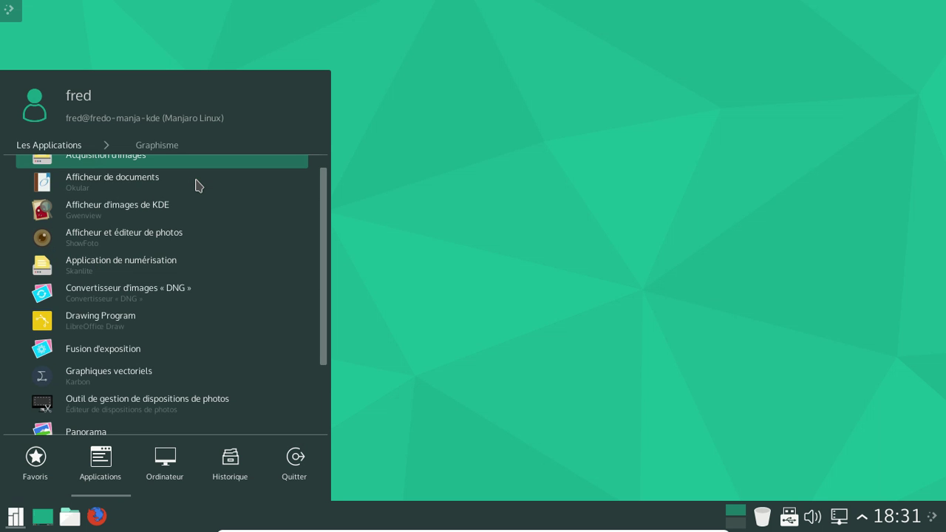
scroll(197, 184, "down", 3)
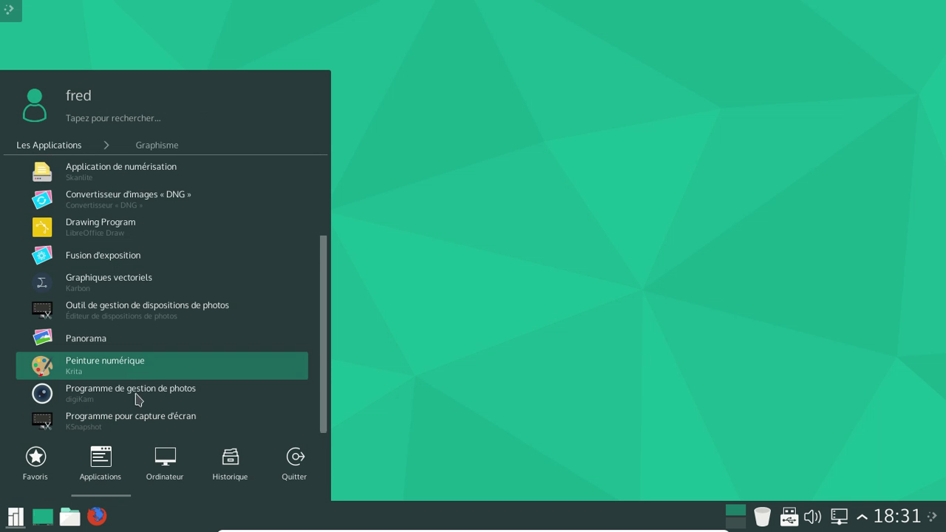
left_click(164, 462)
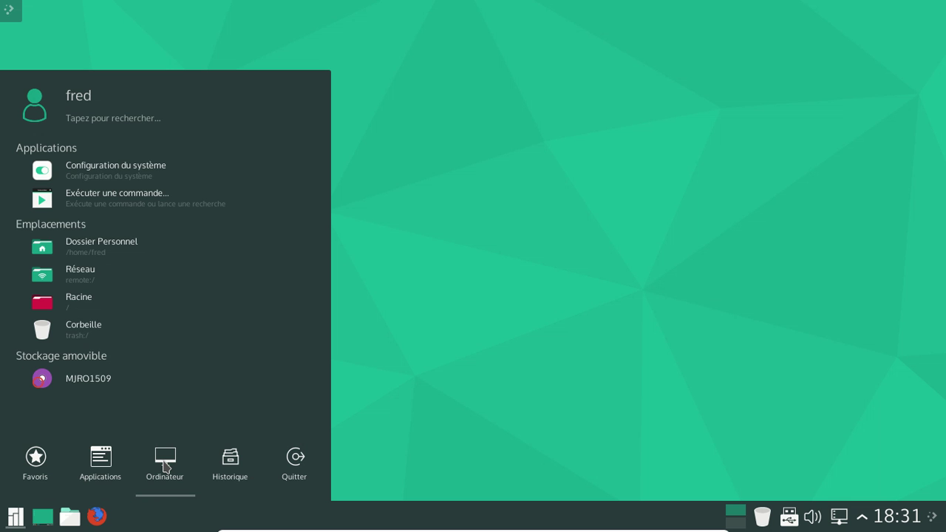
- Clear the recent applications from the launcher's history
left_click(230, 466)
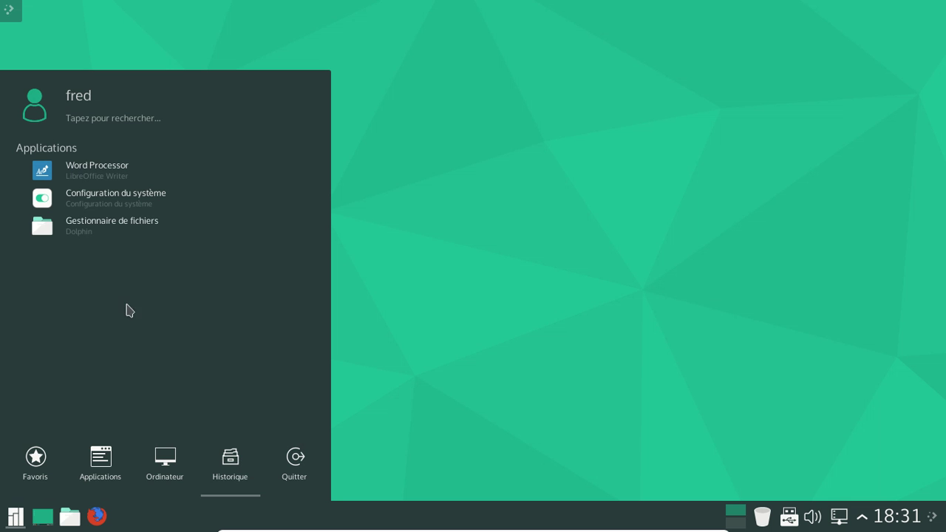
right_click(122, 243)
left_click(153, 269)
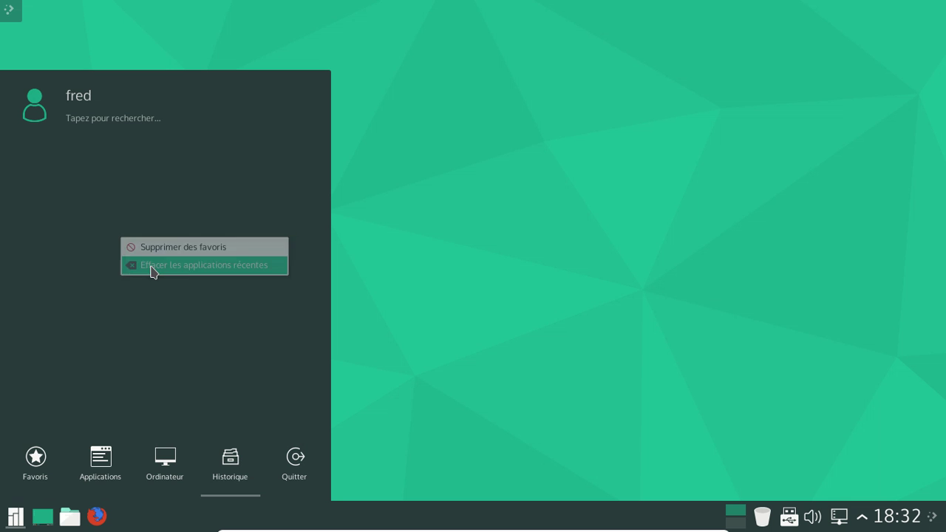
- Launch the Octopi package manager from the favorites, move its window to mid-screen, and search for libreoffice
left_click(38, 466)
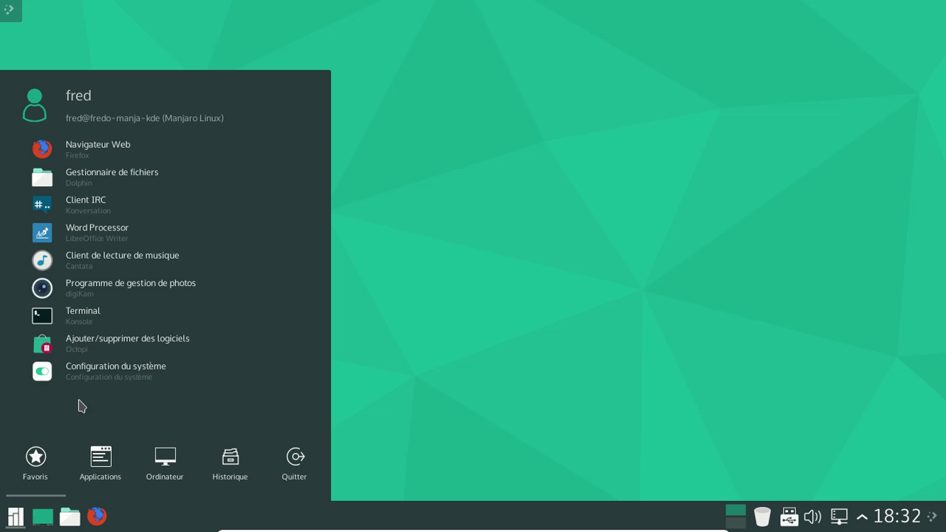
left_click(135, 348)
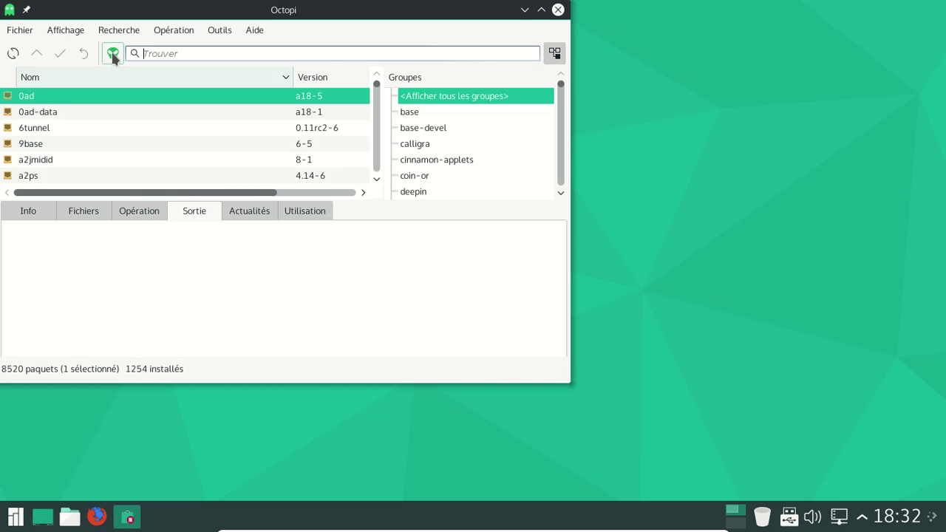
left_click_drag(268, 12, 444, 29)
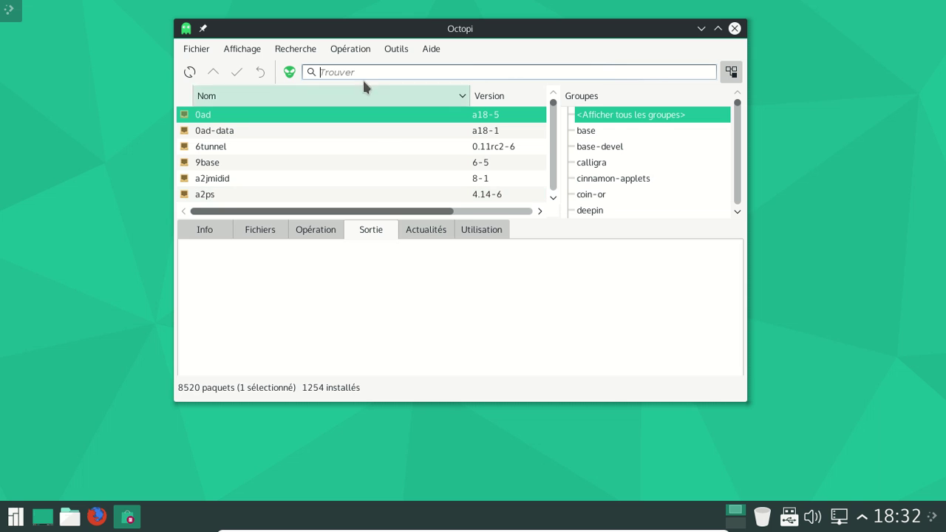
type("libreoffice")
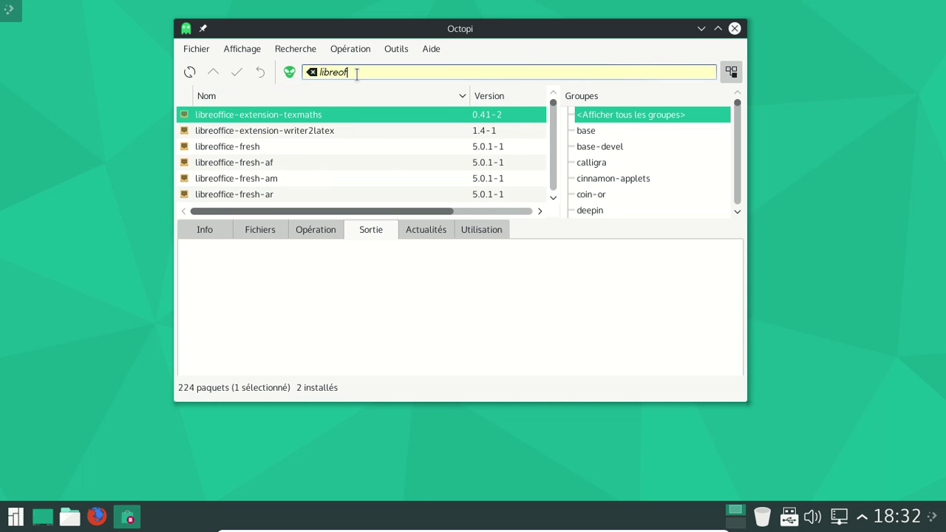
- Mark the libreoffice-fresh package for installation with all its optional dependencies
right_click(327, 146)
left_click(342, 156)
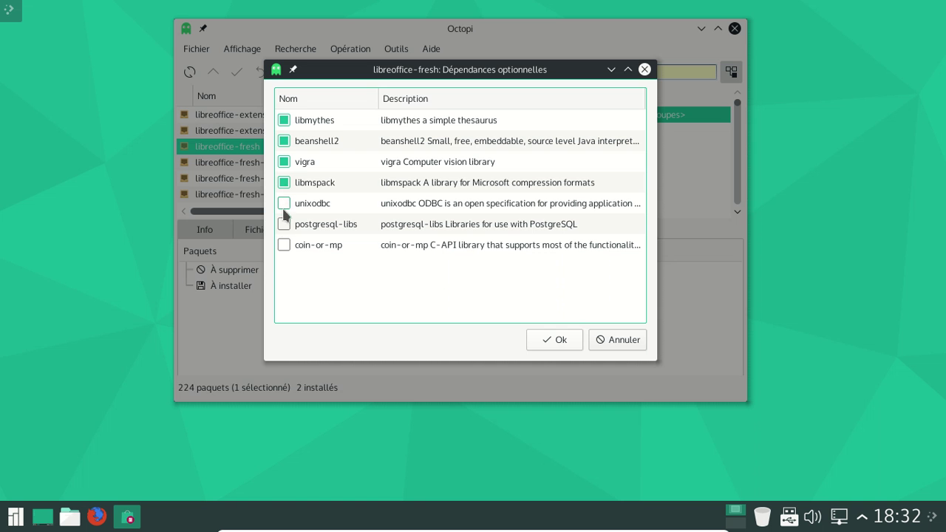
left_click(560, 339)
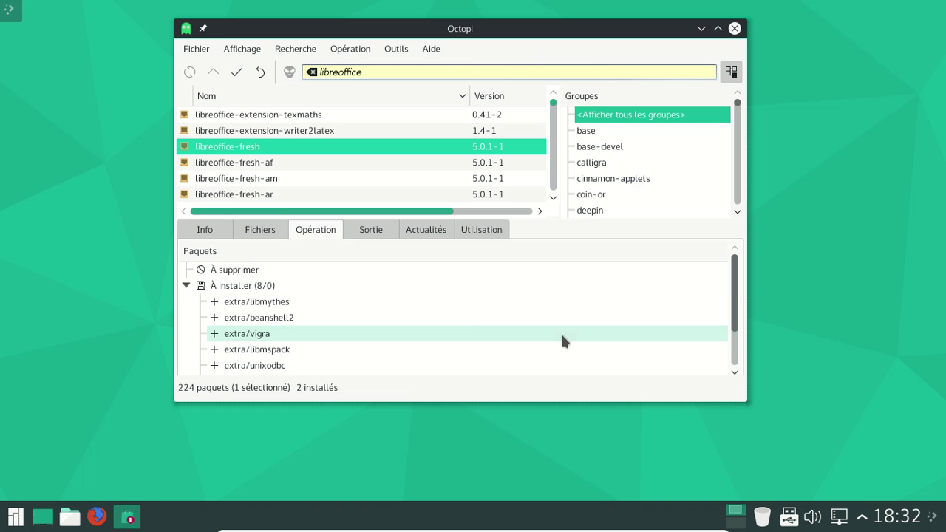
- Mark the French language package libreoffice-fresh-fr for installation
scroll(319, 152, "down", 6)
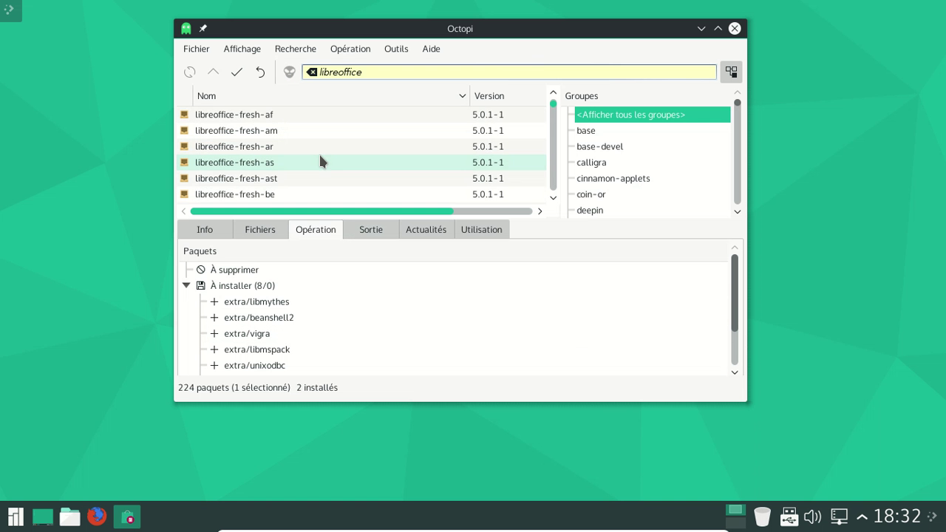
scroll(321, 157, "down", 4)
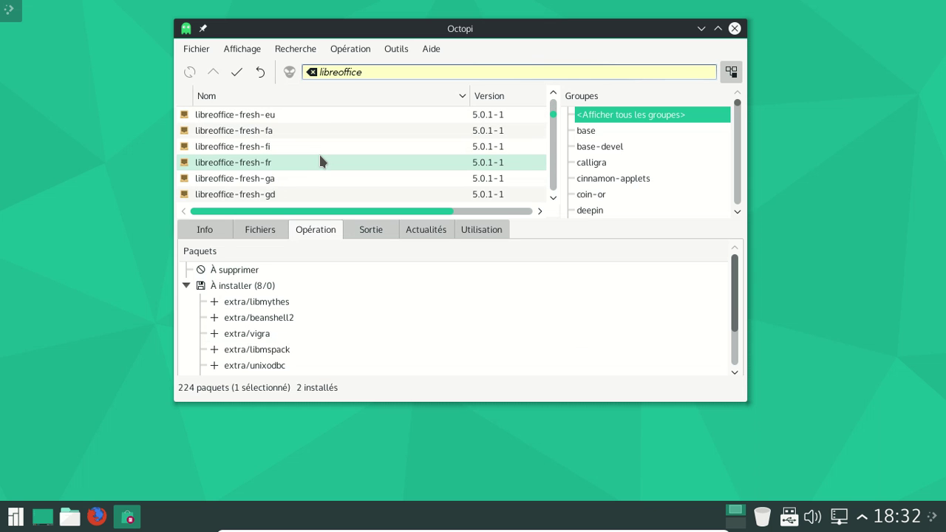
right_click(320, 158)
left_click(346, 167)
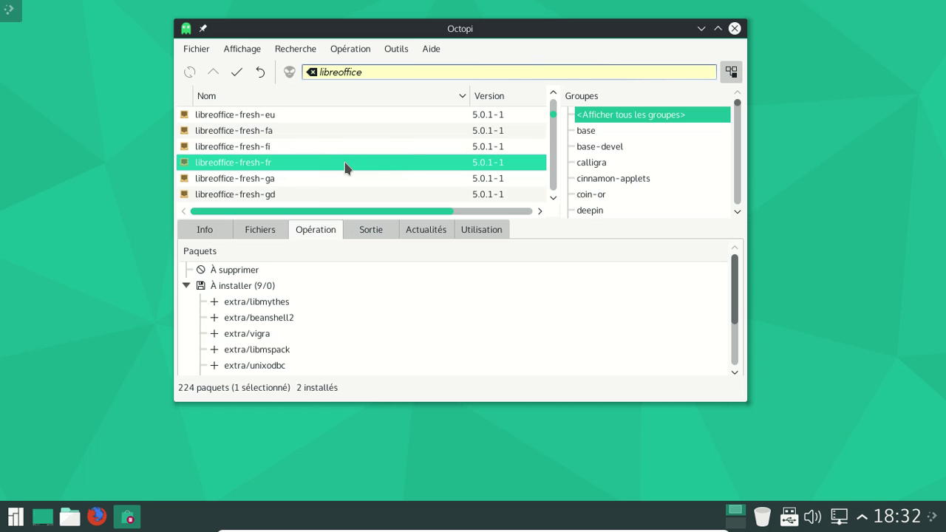
scroll(345, 166, "down", 12)
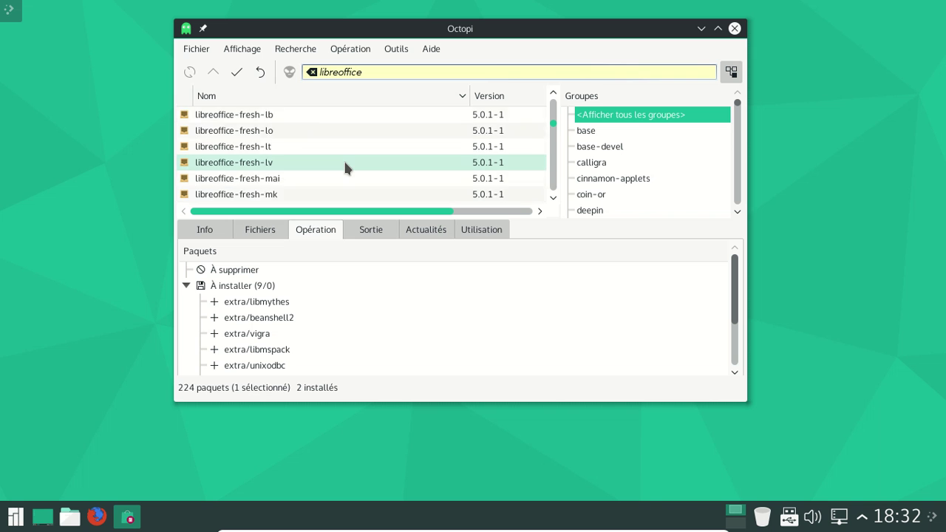
scroll(344, 167, "down", 12)
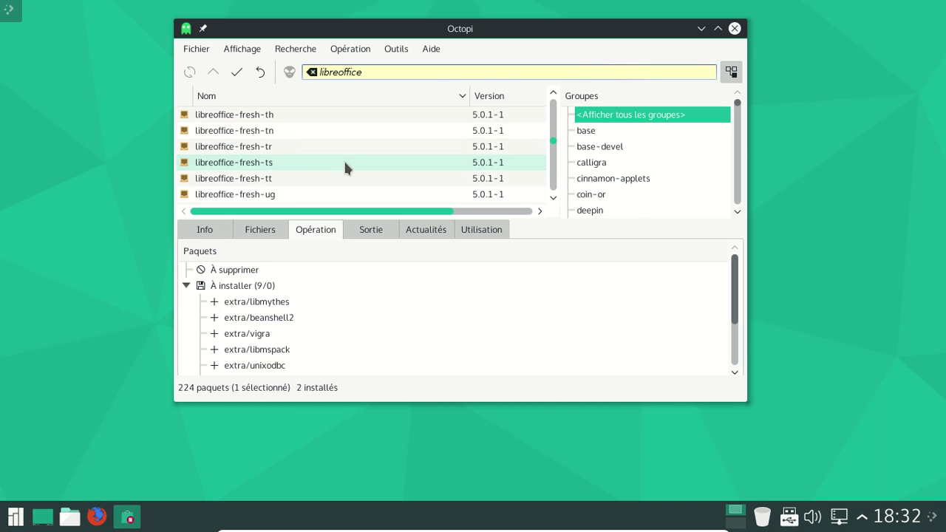
scroll(345, 166, "up", 3)
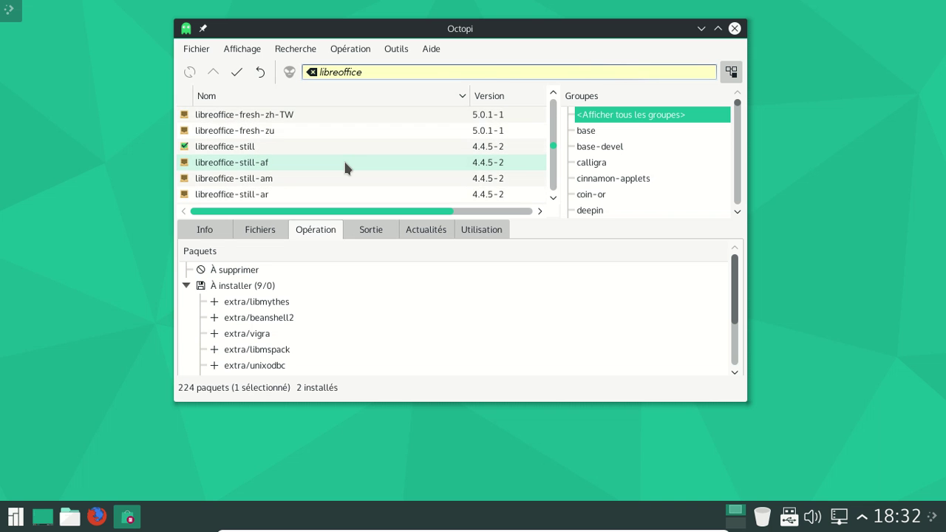
right_click(294, 153)
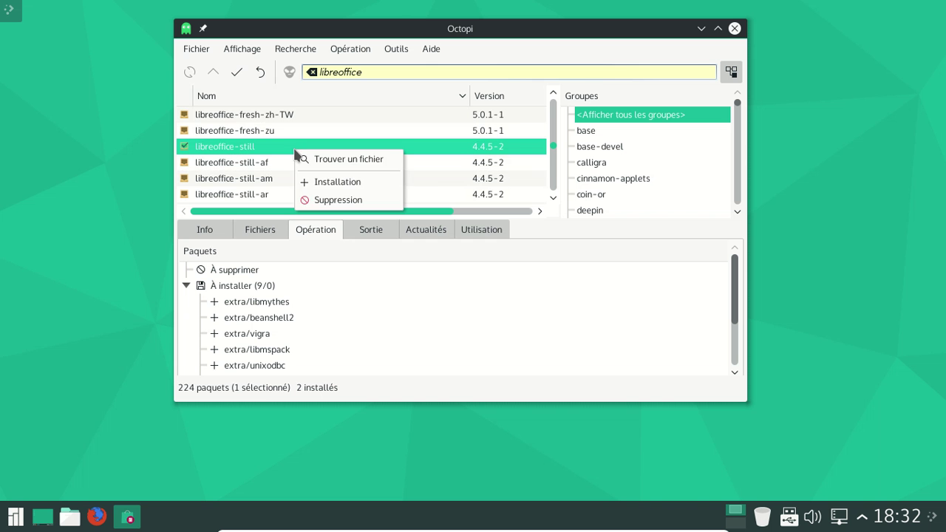
left_click(354, 198)
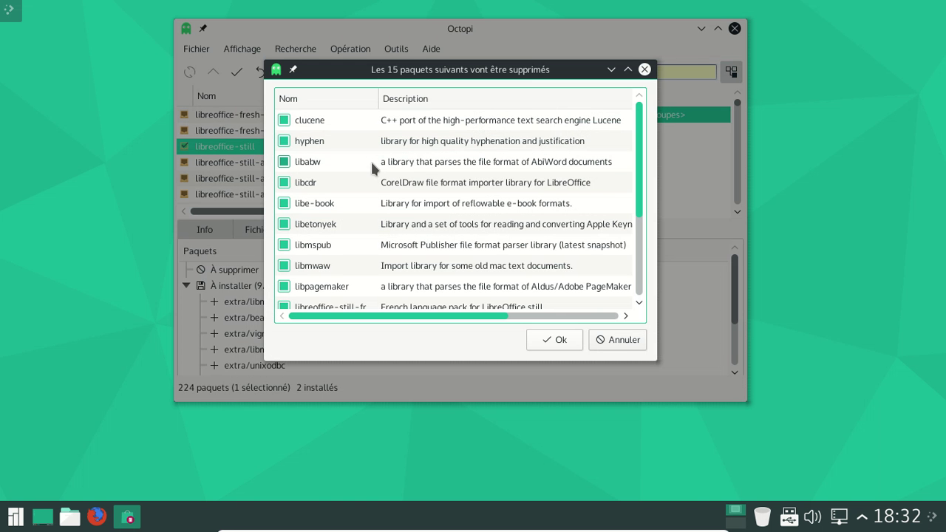
left_click(620, 341)
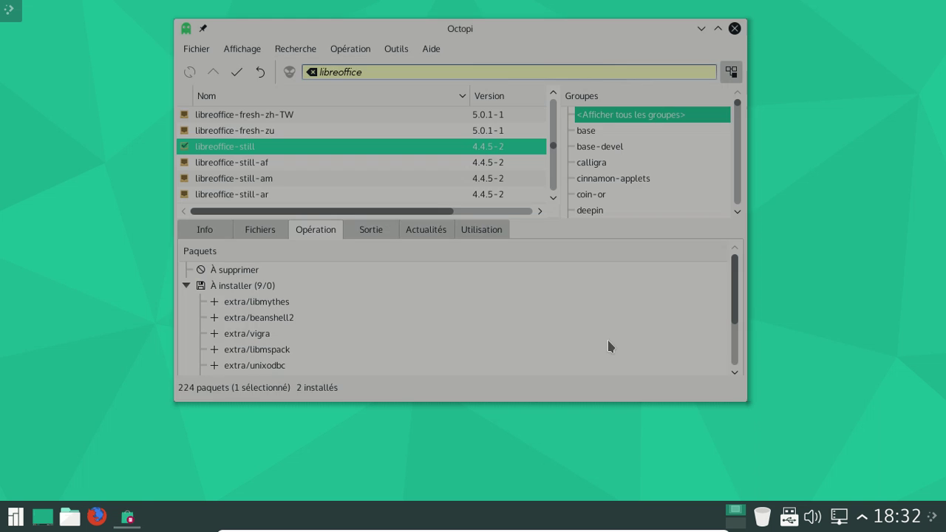
- Clear all packages from the pending installation list and mark libreoffice-still with all its listed related packages for removal
right_click(253, 287)
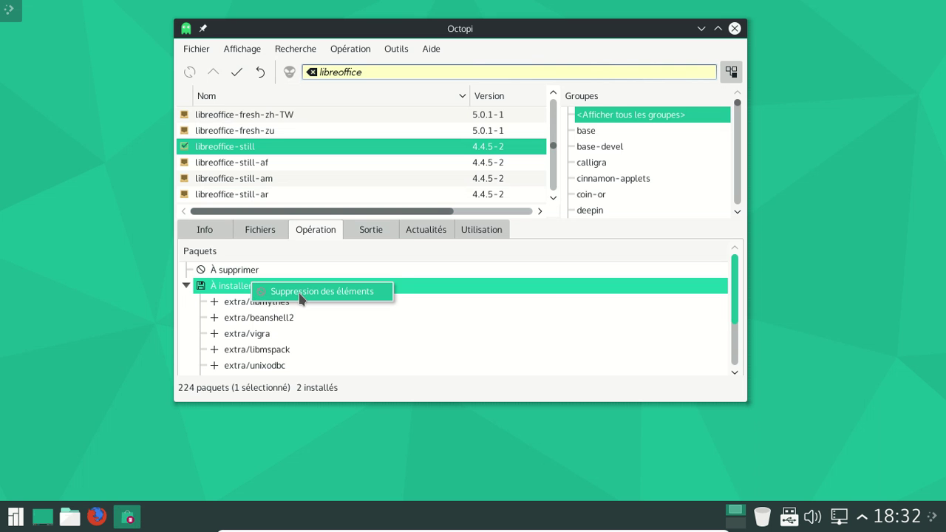
left_click(300, 292)
right_click(244, 148)
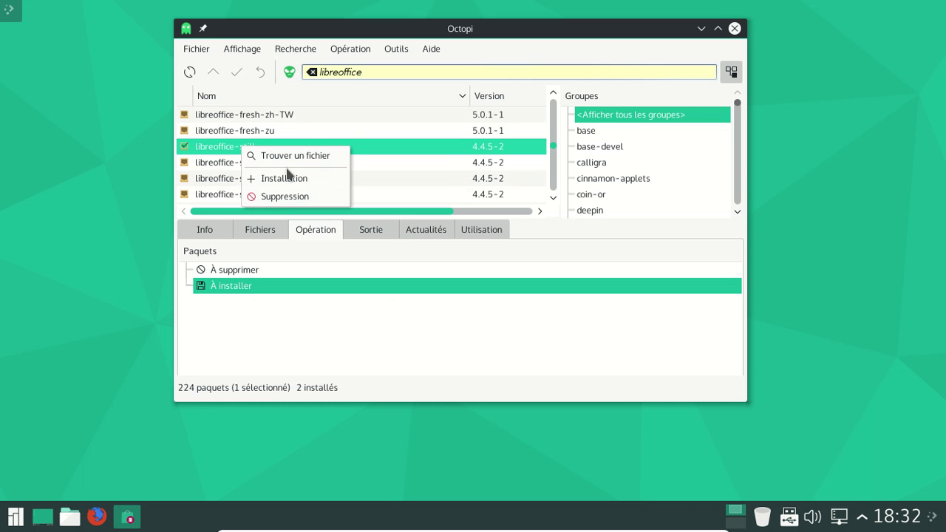
left_click(304, 196)
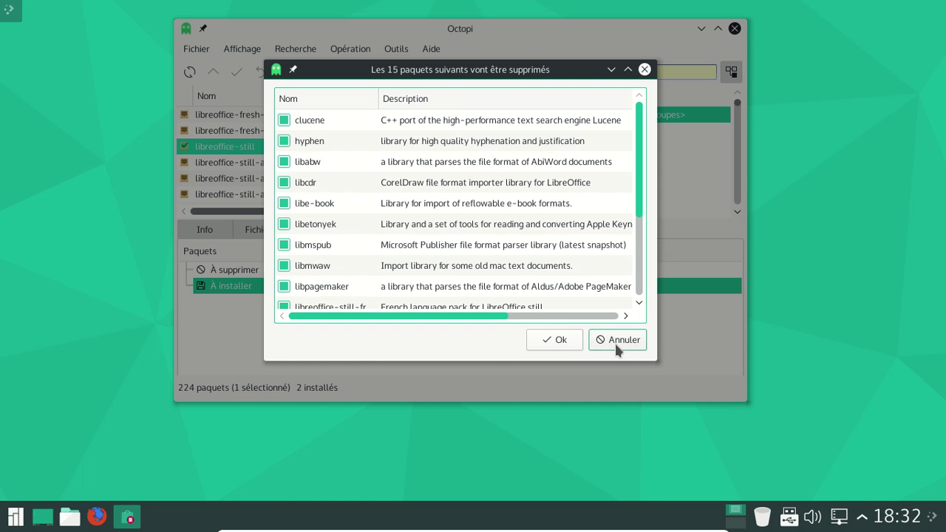
left_click(551, 340)
- Apply the pending removal of the libreoffice-still packages, confirm it, and authenticate with the root password
left_click(244, 77)
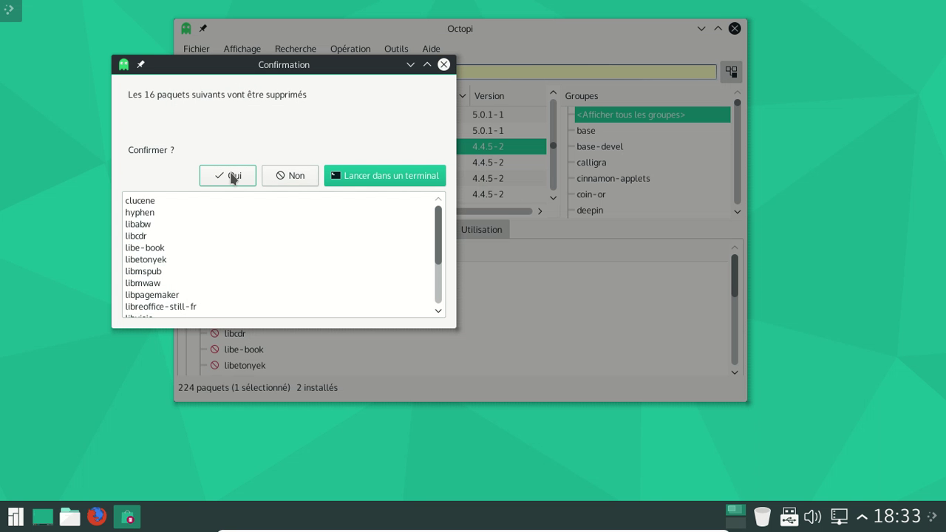
left_click(230, 176)
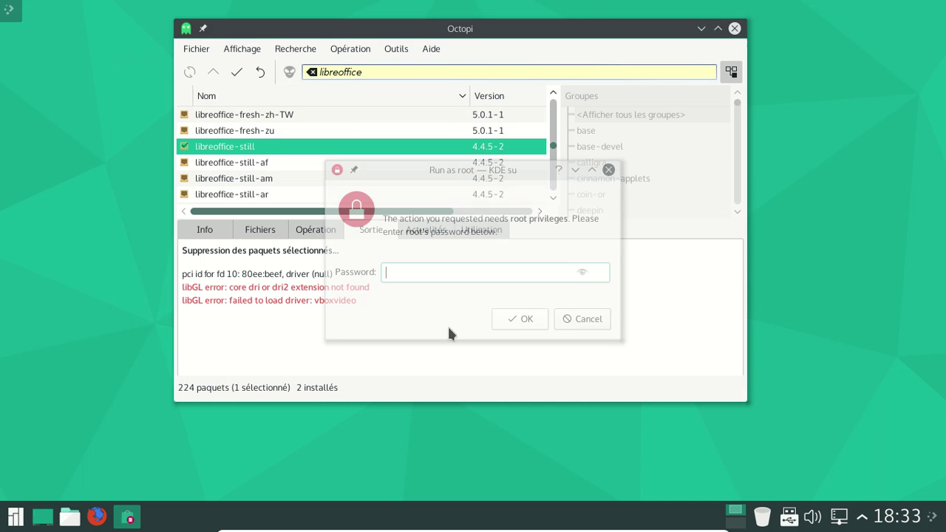
type("•••••••••")
key("Return")
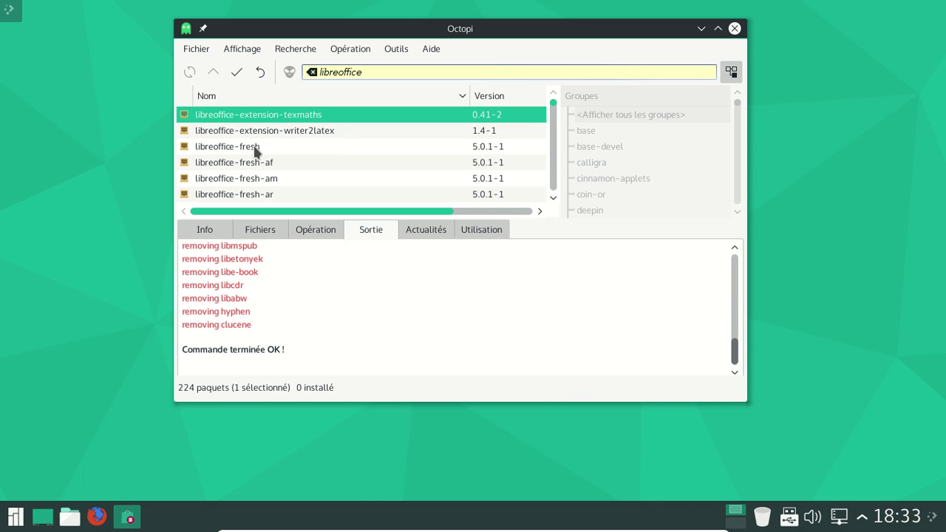
- Mark libreoffice-fresh for installation with all its optional dependencies, from libmythes through coin-or-mp
right_click(256, 151)
left_click(275, 156)
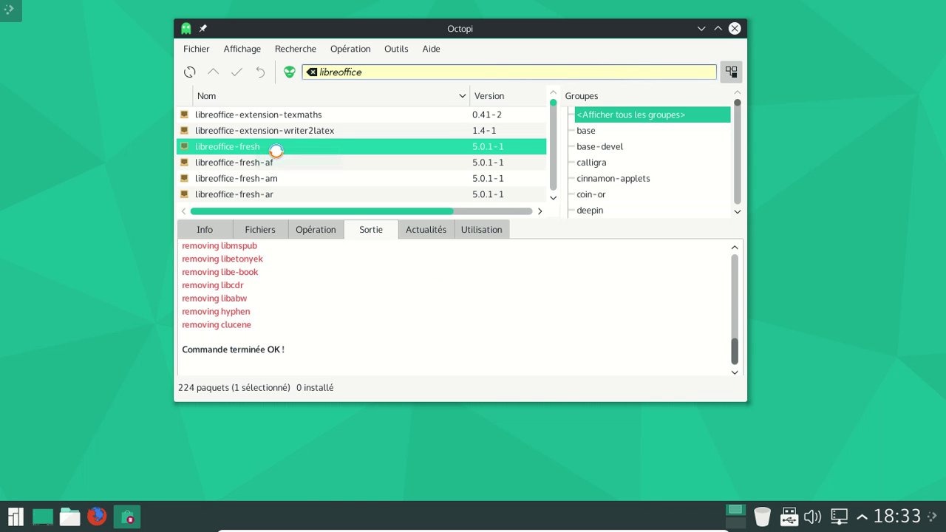
left_click(284, 119)
left_click(285, 141)
left_click(285, 161)
left_click(285, 182)
left_click(284, 203)
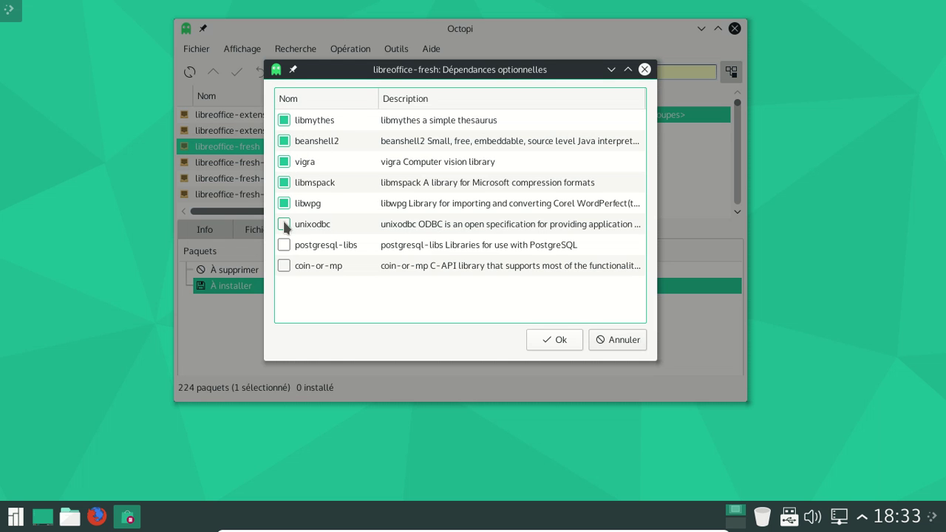
left_click(554, 340)
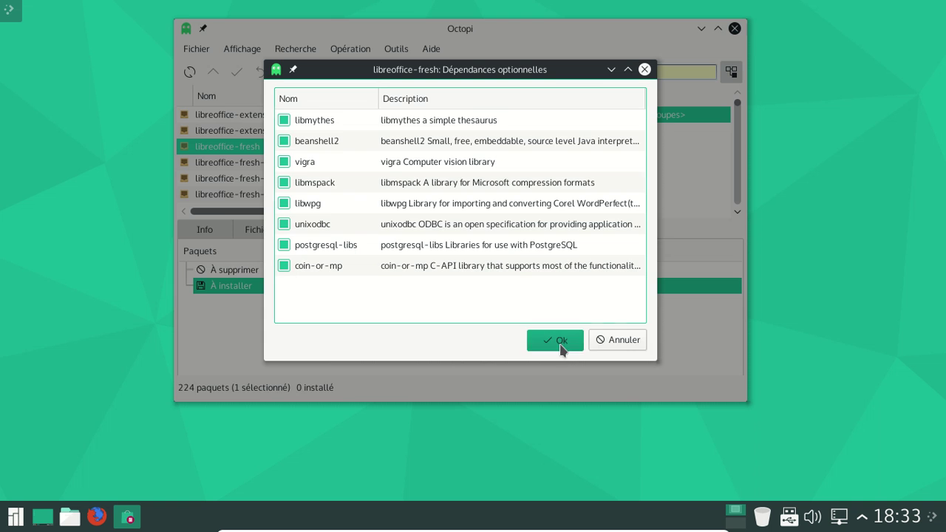
- Add the French language package libreoffice-fresh-fr to the pending installations
scroll(376, 157, "down", 9)
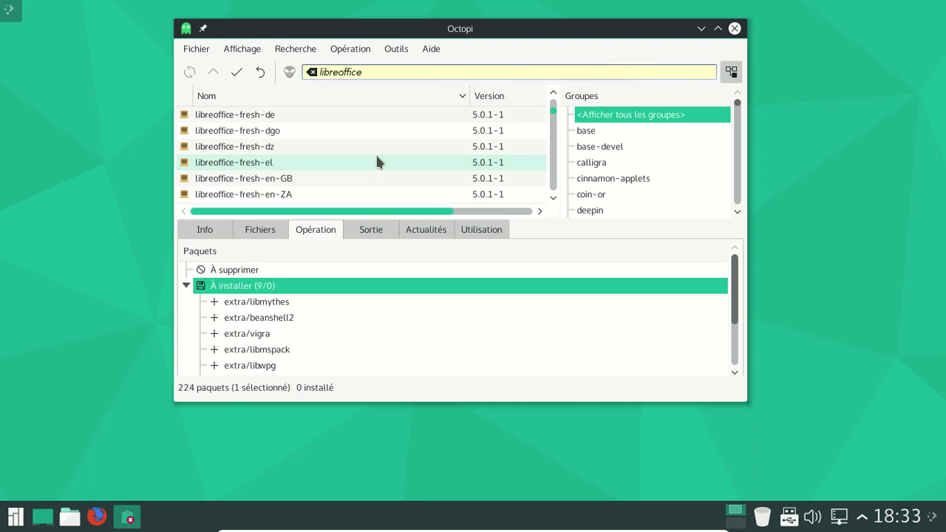
right_click(293, 120)
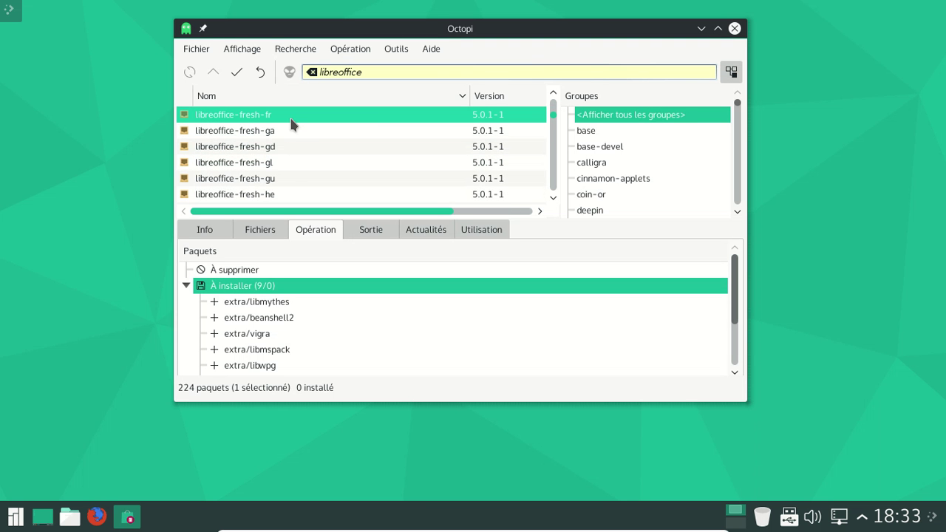
left_click(314, 130)
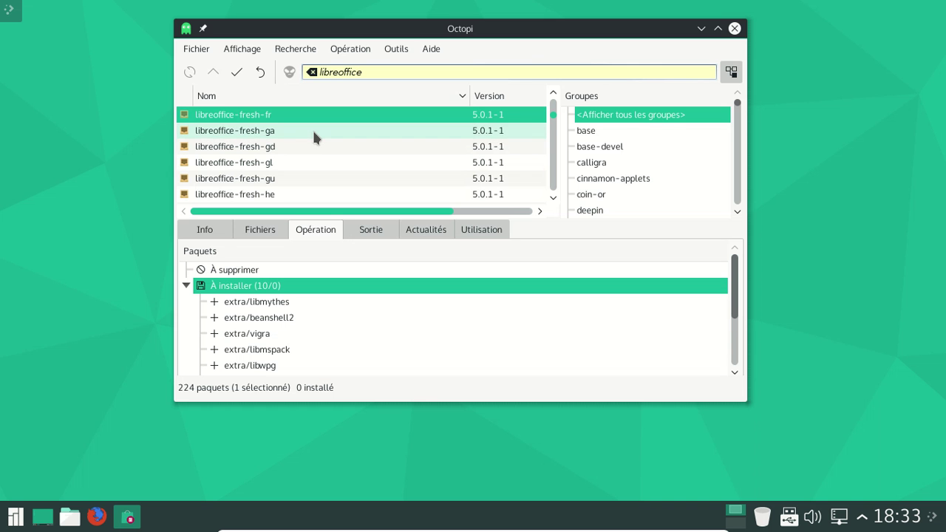
- Apply the pending LibreOffice Fresh installation, confirm the downloads, and authenticate with the root password
left_click(245, 78)
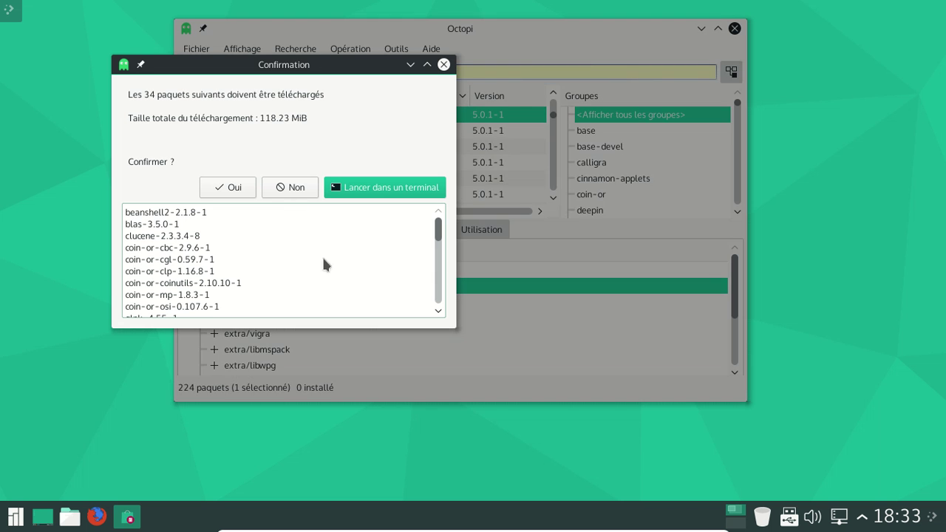
left_click(239, 190)
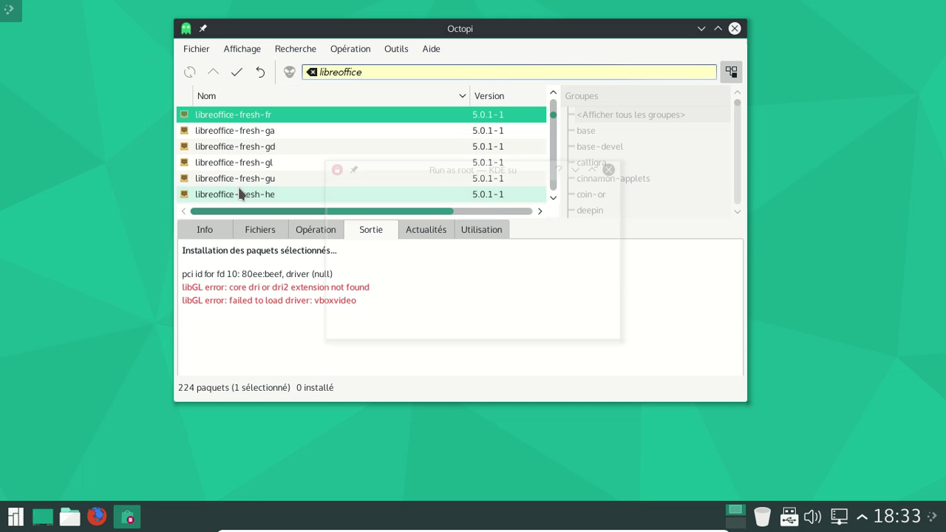
type("*********")
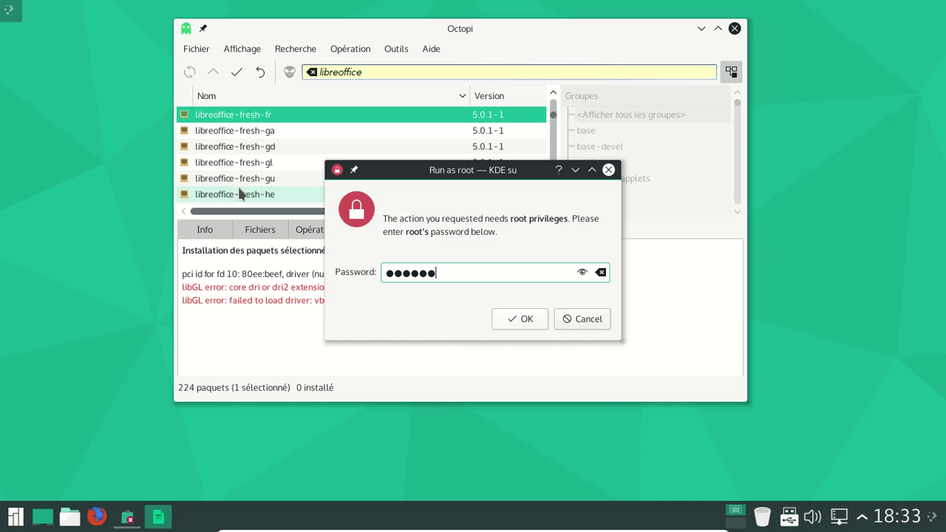
key("Return")
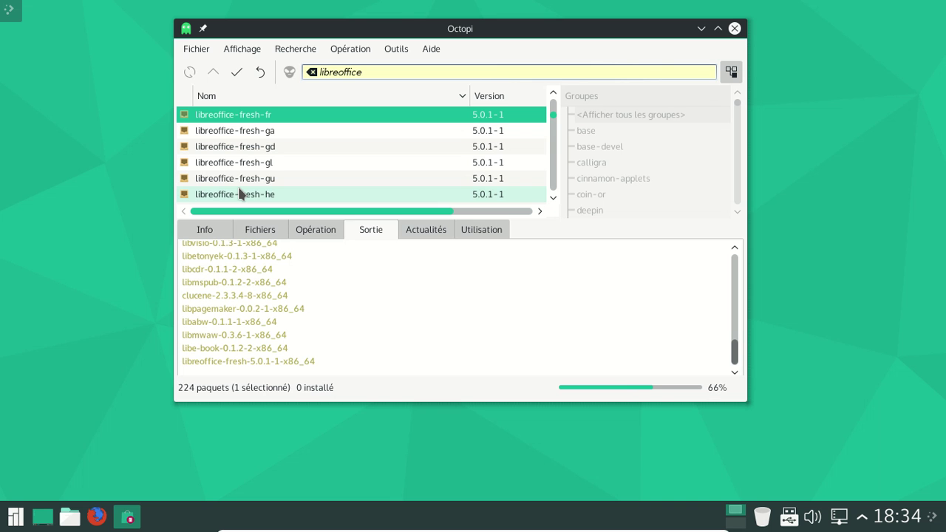
- Search the application launcher for kinfo and open KInfoCenter while the installation runs
left_click(12, 521)
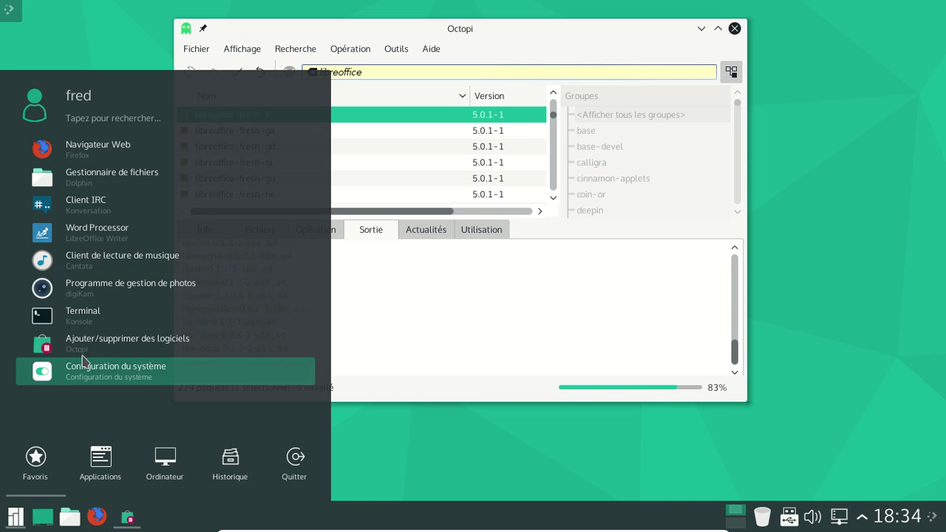
left_click(96, 118)
type("kinfo")
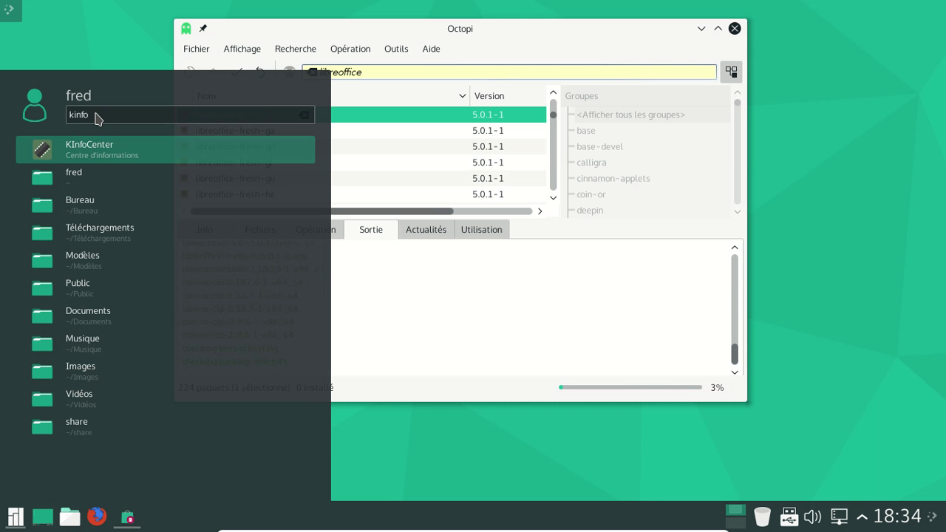
key("Return")
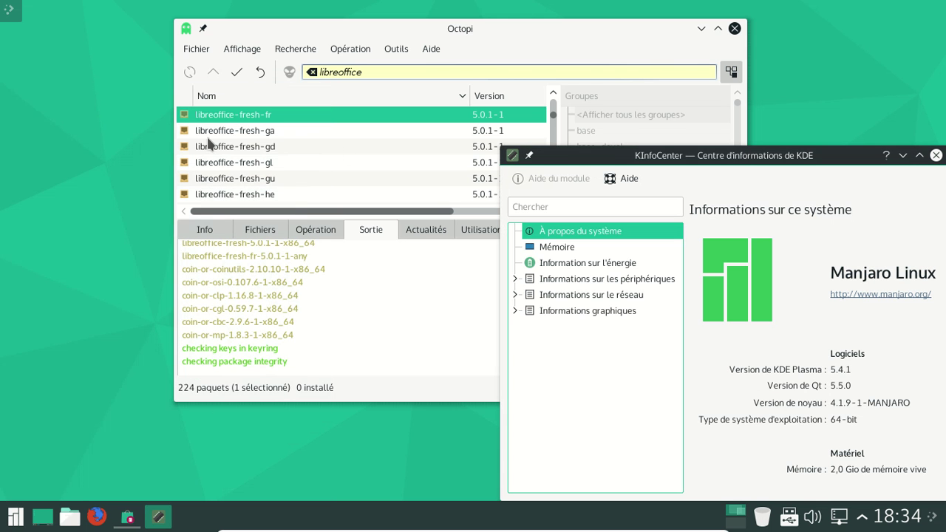
- Move and enlarge the KInfoCenter window to view the system's software and hardware information, and close it
left_click_drag(608, 157, 277, 52)
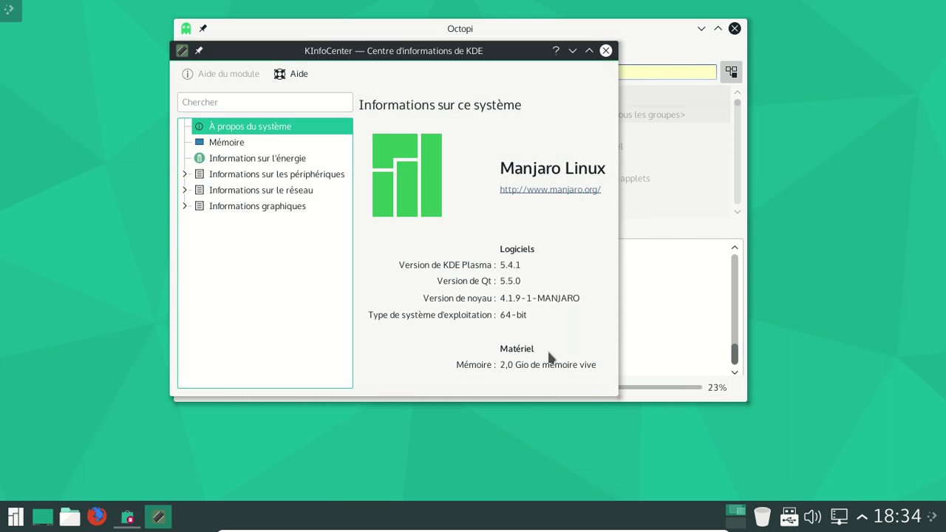
left_click_drag(615, 394, 868, 451)
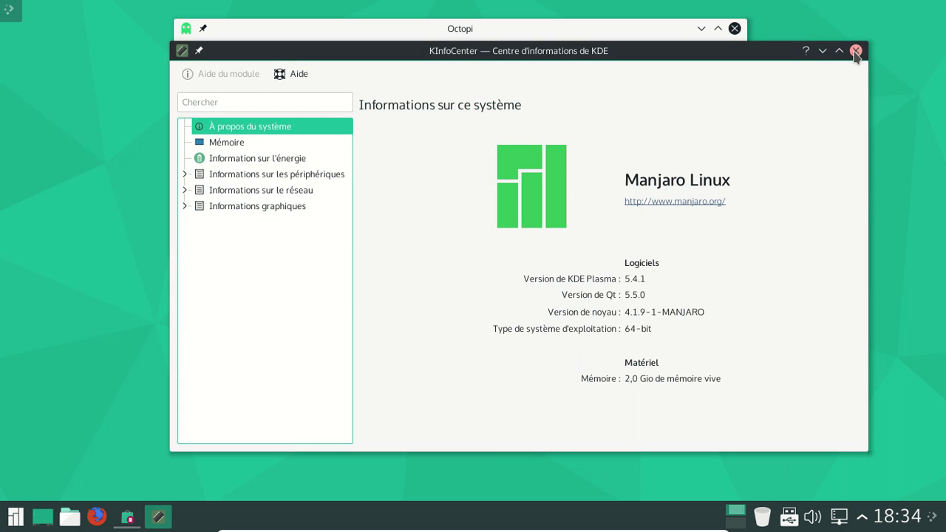
left_click(856, 51)
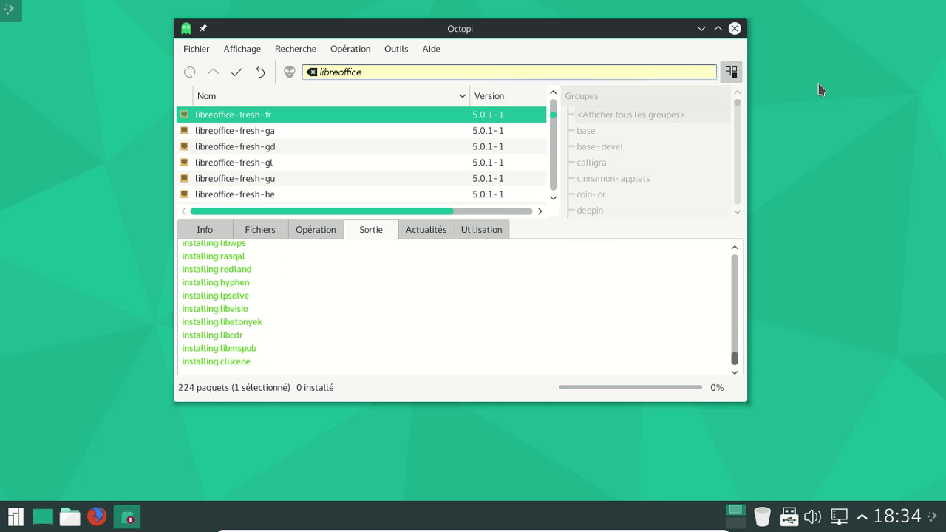
- Search the application launcher for sky and for steam, and close the launcher without starting anything
left_click(17, 514)
type("sky")
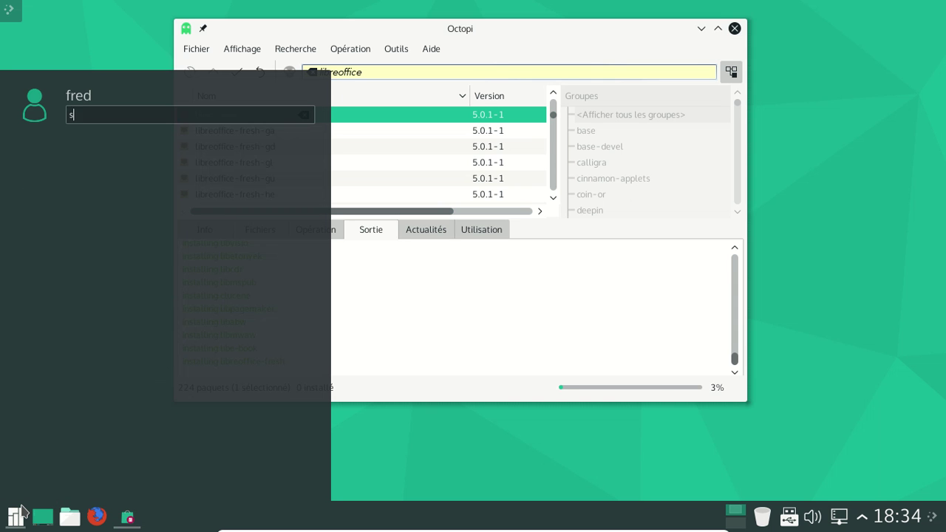
key("BackSpace")
key("BackSpace")
key("BackSpace")
type("ste")
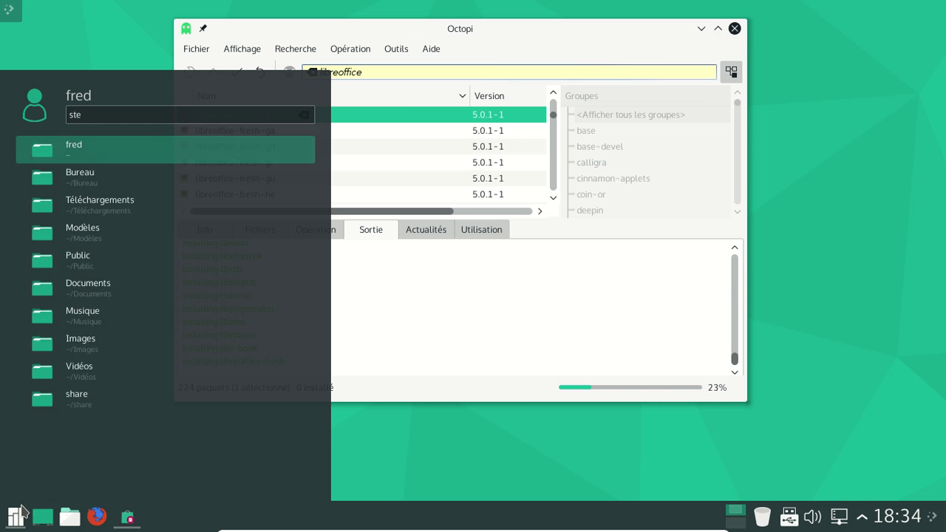
type("am")
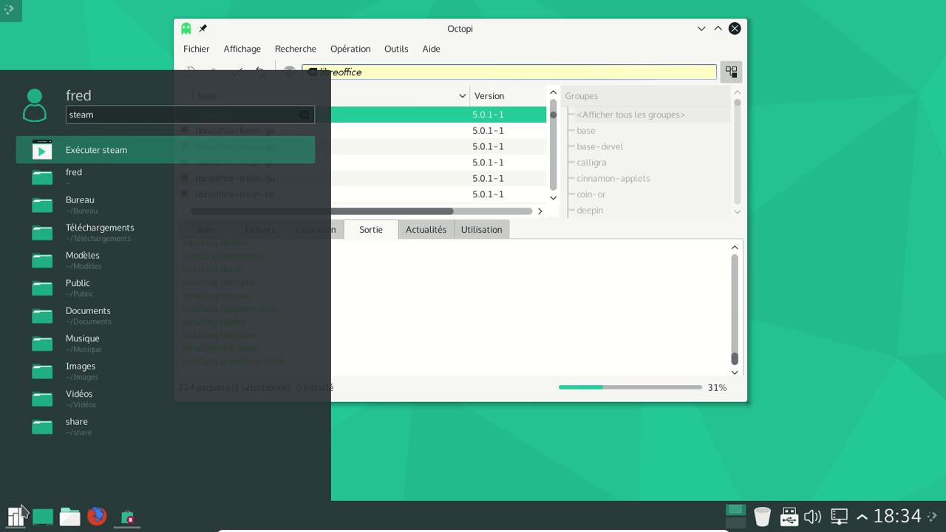
key("BackSpace")
key("BackSpace")
key("BackSpace")
key("BackSpace")
key("BackSpace")
key("Escape")
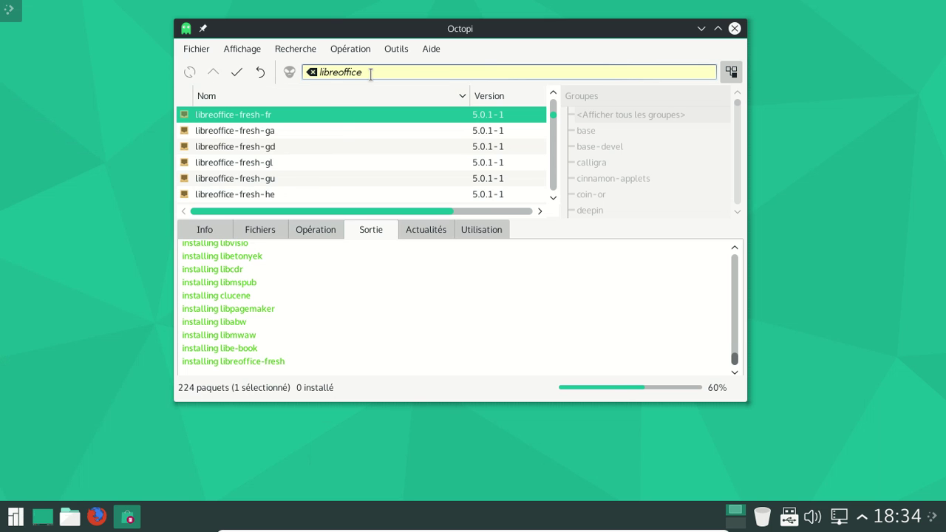
- Replace the package search in Octopi with skype
key("BackSpace")
key("BackSpace")
key("BackSpace")
key("BackSpace")
key("BackSpace")
key("BackSpace")
key("BackSpace")
key("BackSpace")
key("BackSpace")
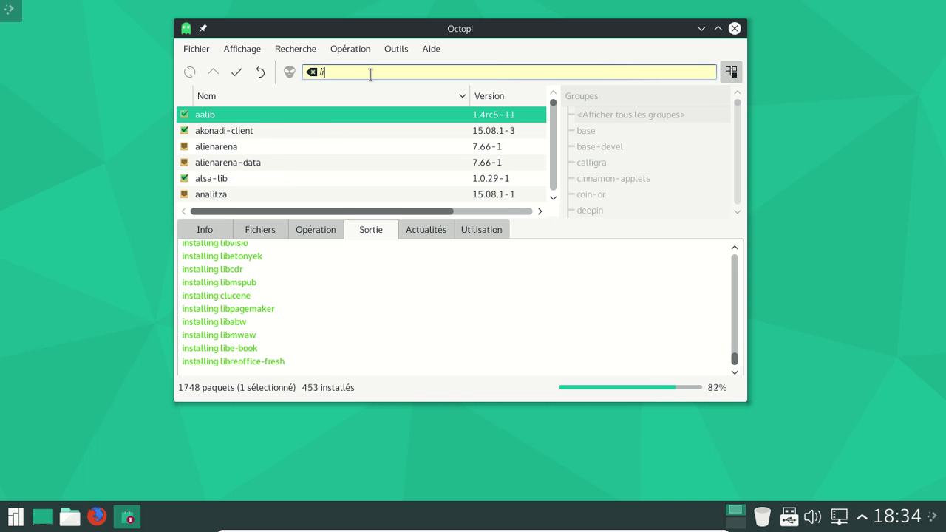
key("BackSpace")
key("BackSpace")
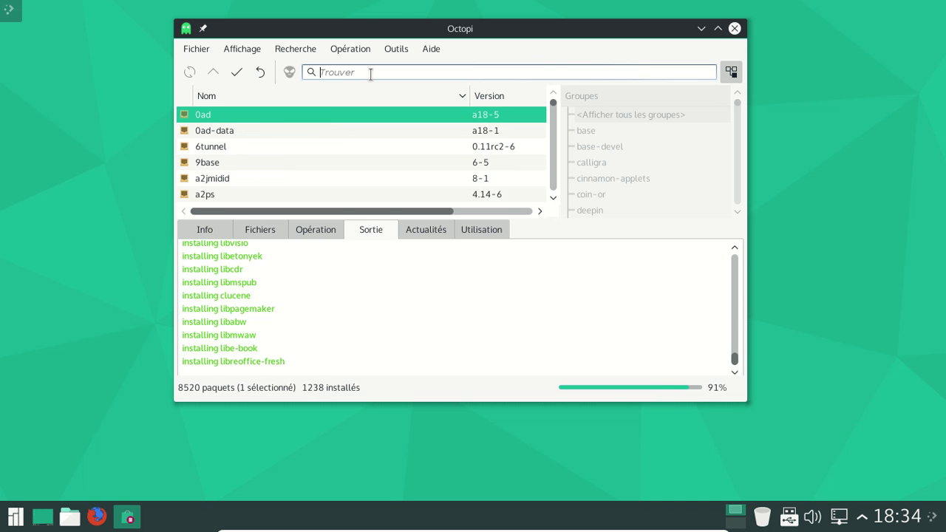
type("skype")
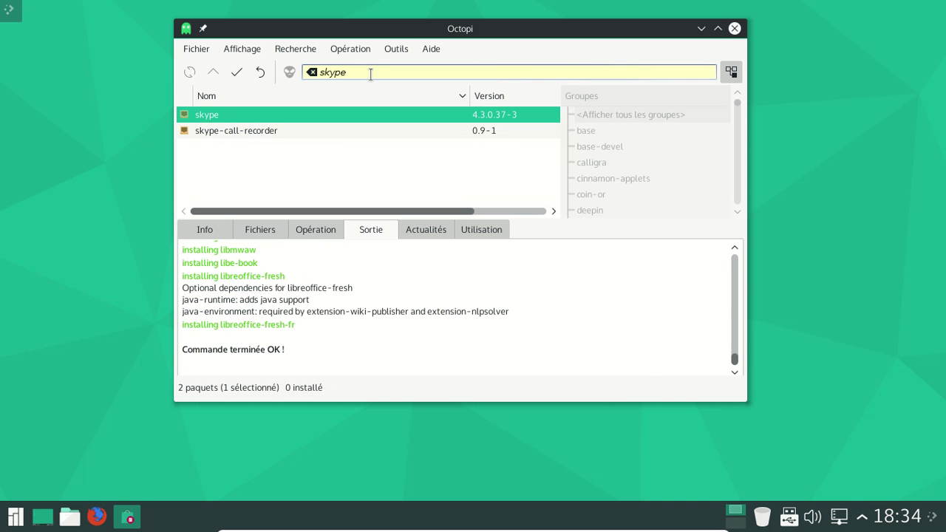
- Mark the skype package for installation, apply the operation with its dependency, and authorize it with the account password
right_click(311, 122)
left_click(318, 135)
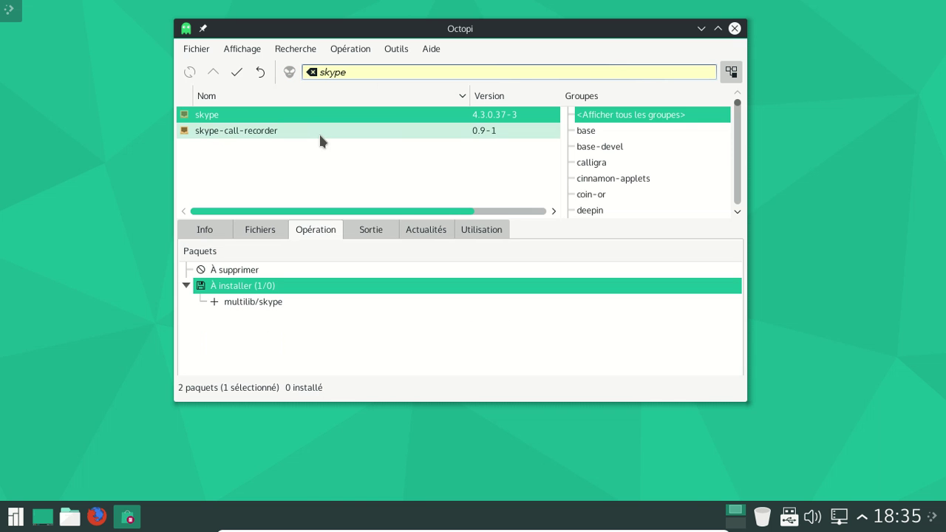
left_click(236, 74)
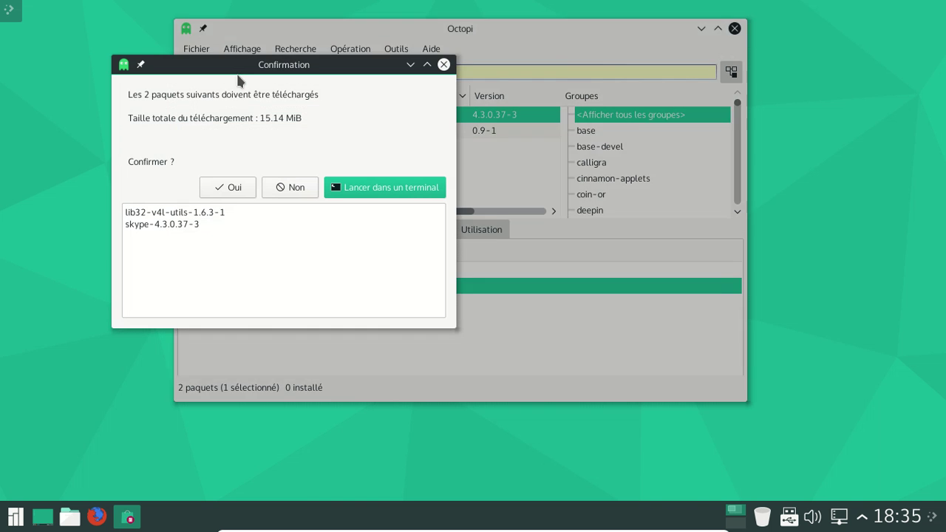
left_click(241, 191)
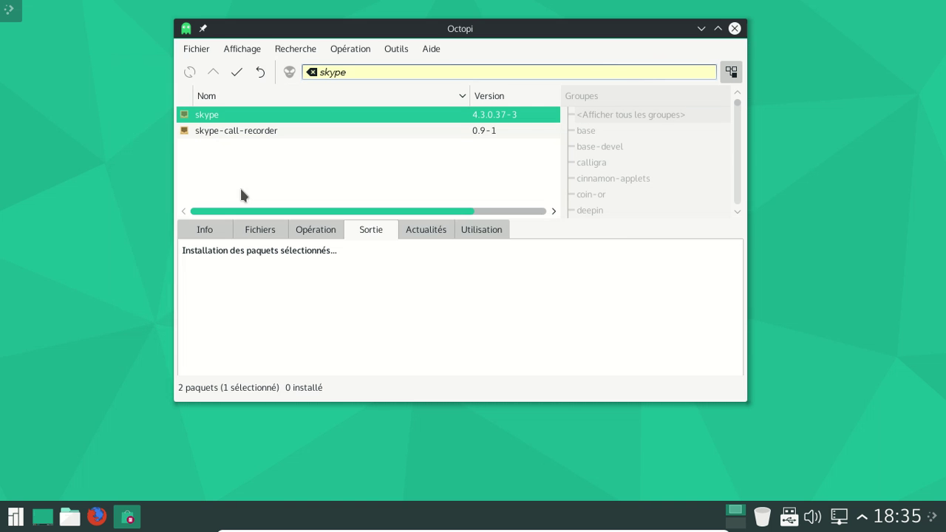
type("********")
key("Return")
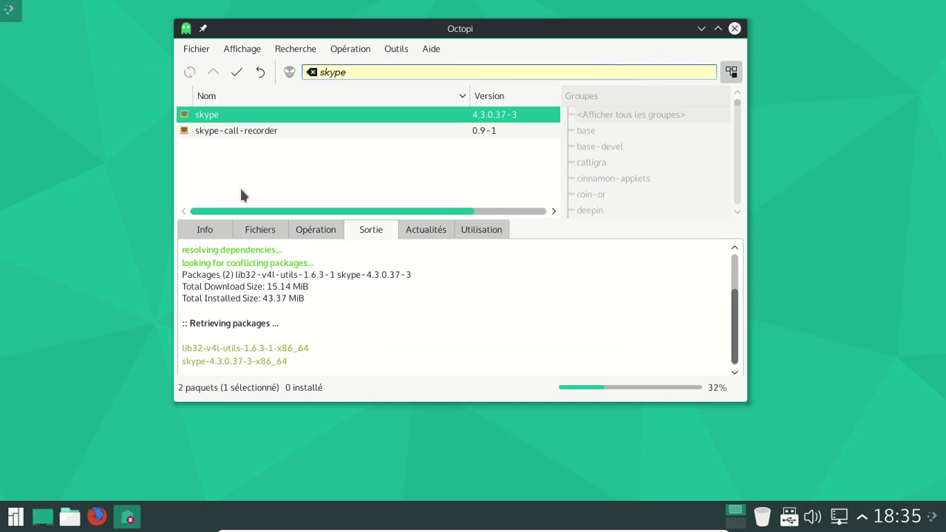
- Launch LibreOffice Writer while the installation runs, view the version information in À propos de LibreOffice, and close that dialog
left_click(5, 521)
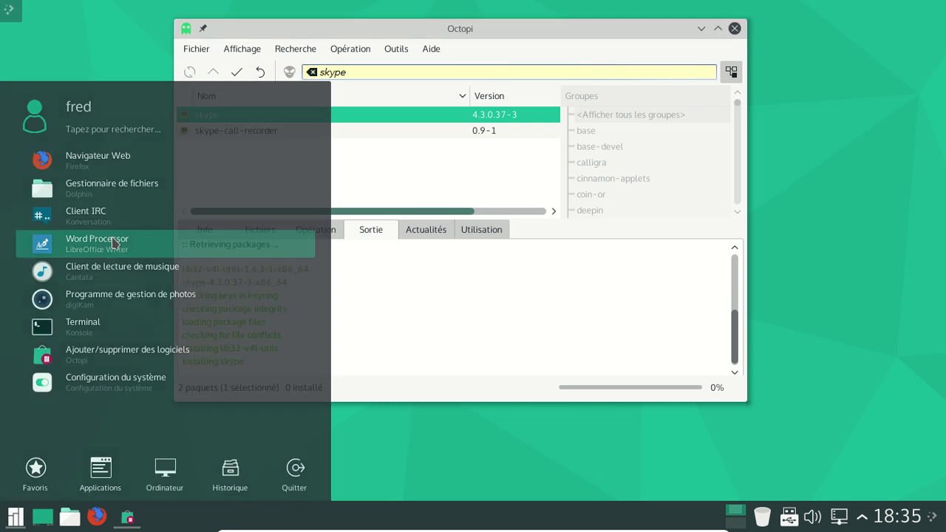
left_click(114, 243)
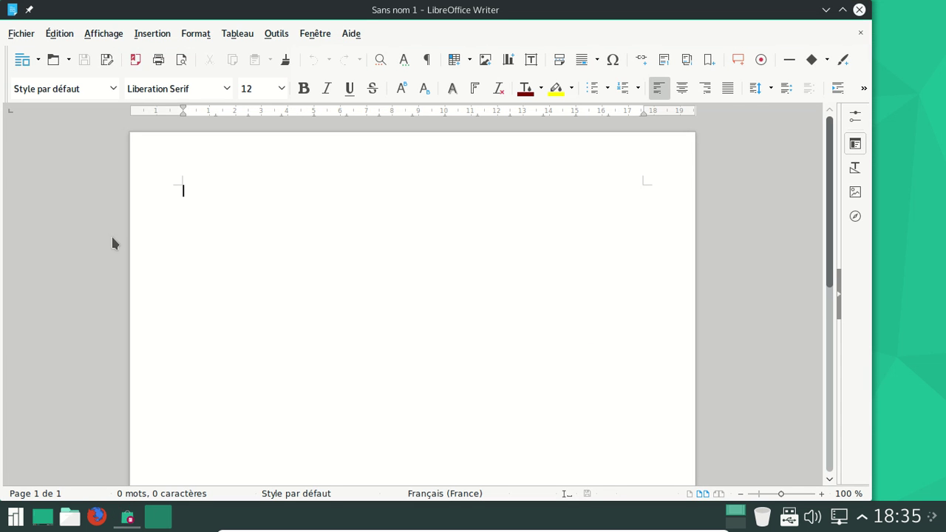
left_click(351, 34)
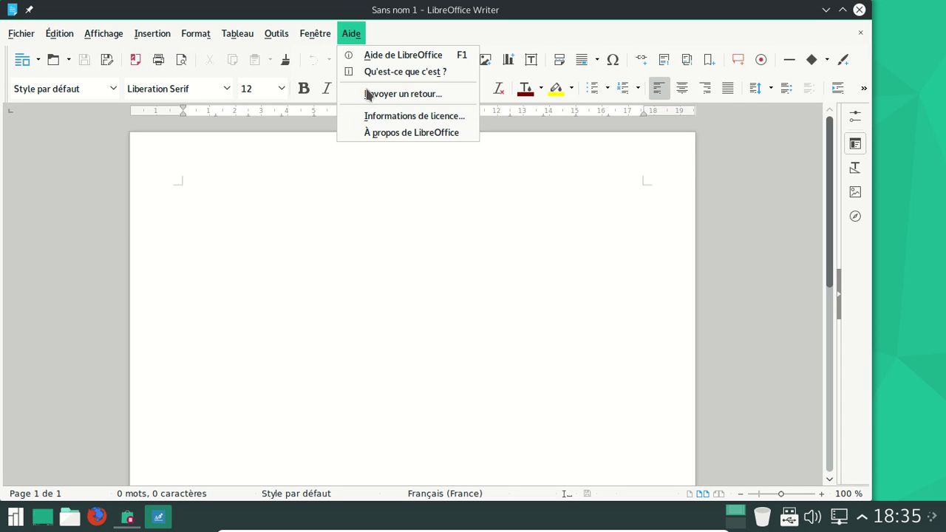
left_click(386, 132)
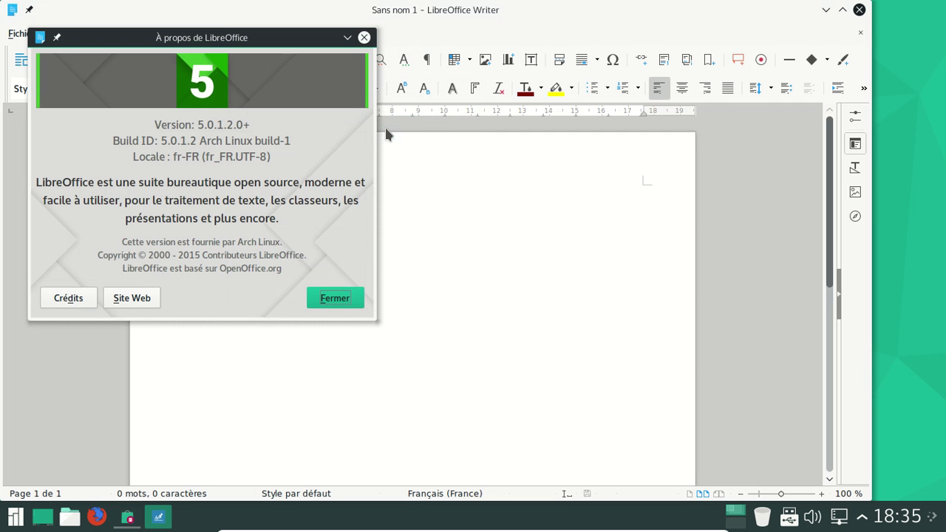
left_click(364, 37)
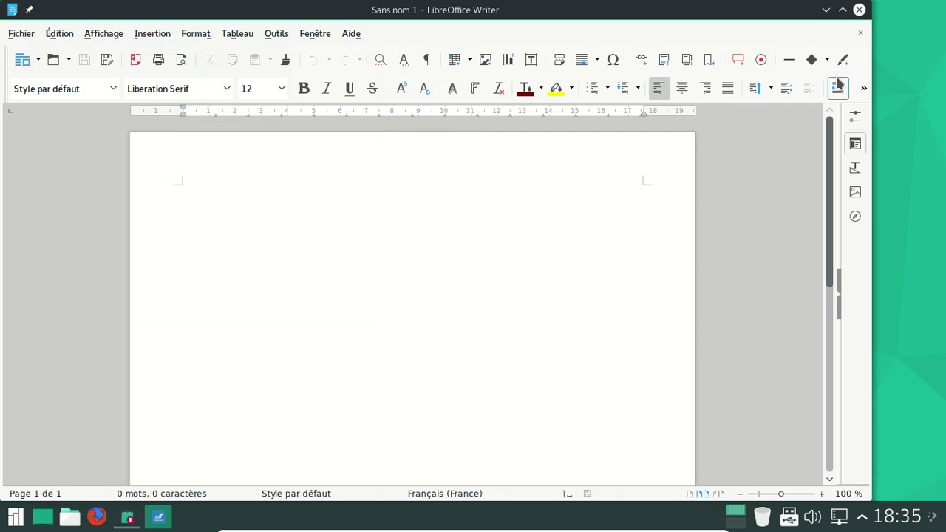
- View the Affichage page of LibreOffice's options without changing anything, and close Writer and Octopi
left_click(237, 34)
mouse_move(265, 43)
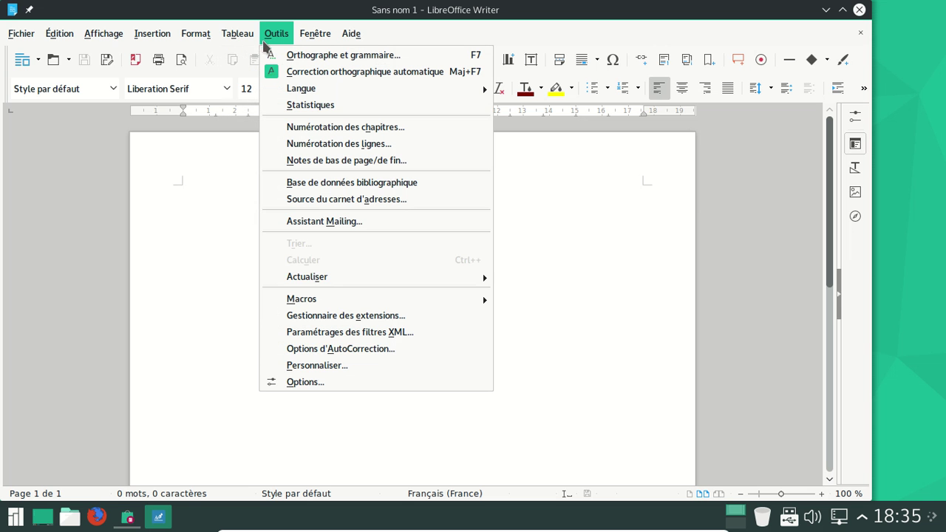
left_click(365, 382)
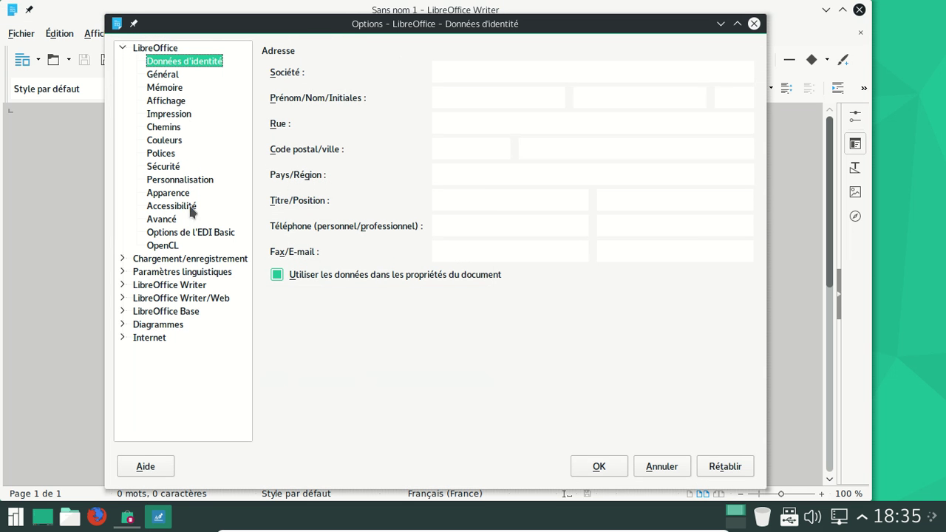
left_click(167, 103)
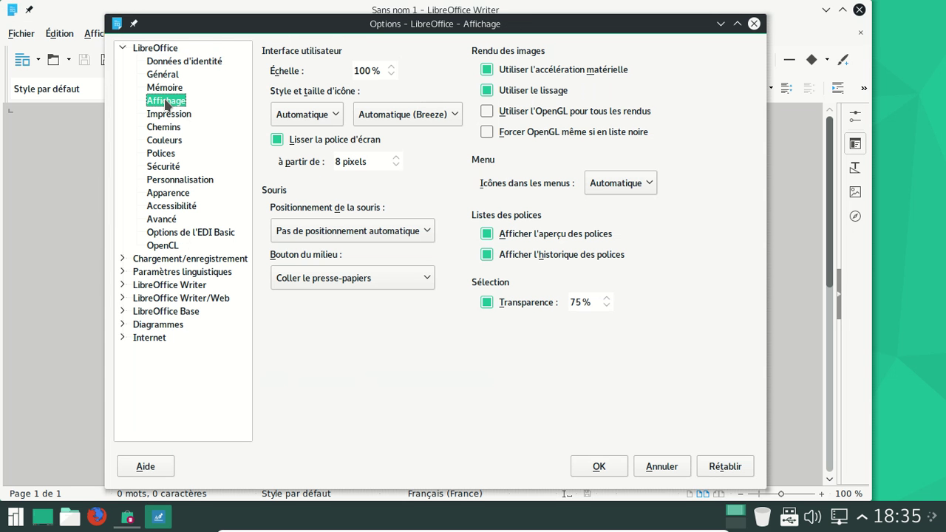
left_click(754, 23)
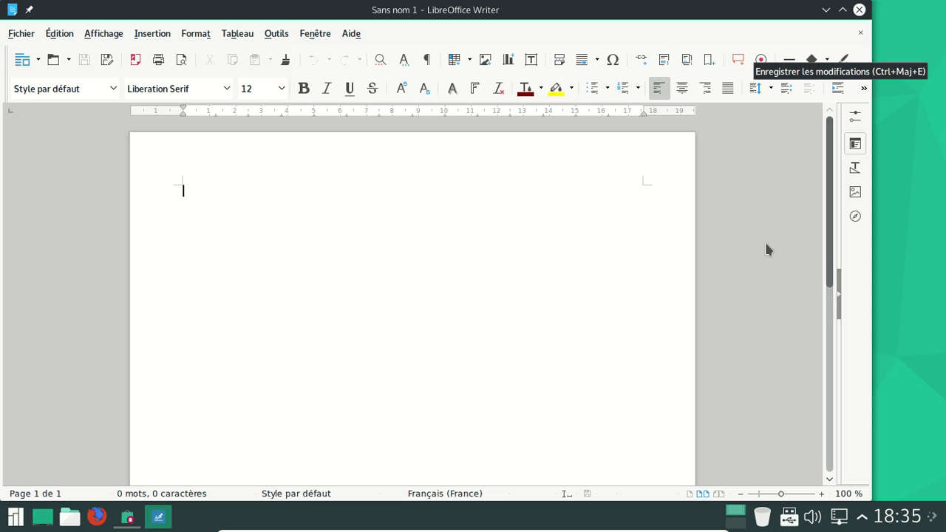
left_click(859, 10)
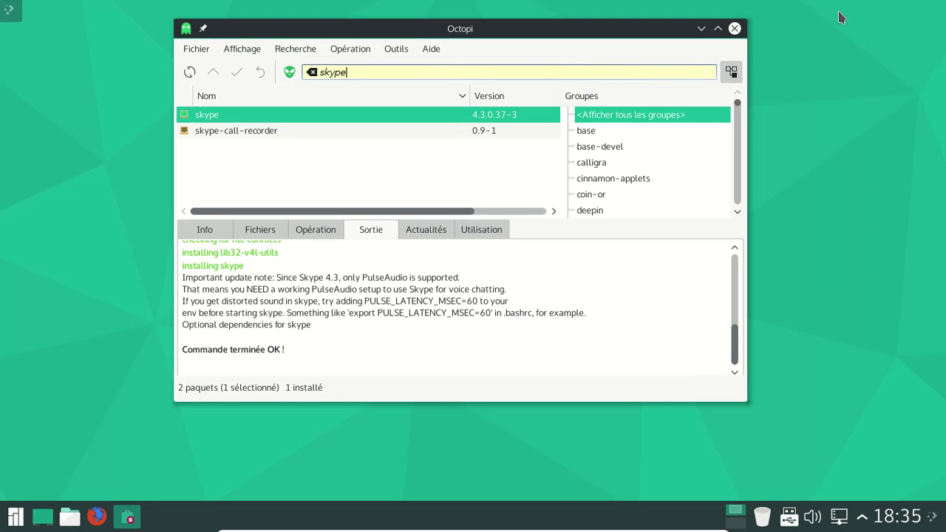
left_click(735, 28)
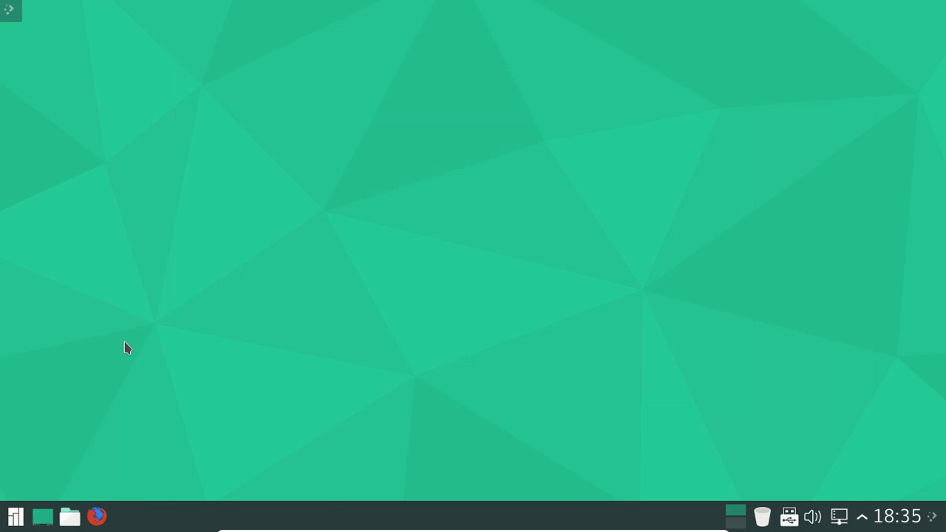
- Search the application launcher for skype, and clear the search and close the launcher without starting anything
left_click(9, 517)
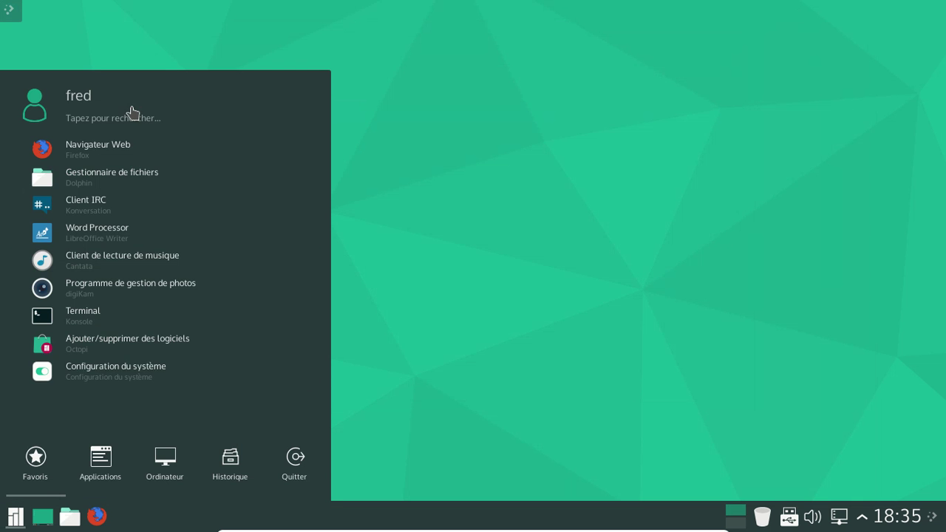
type("skype")
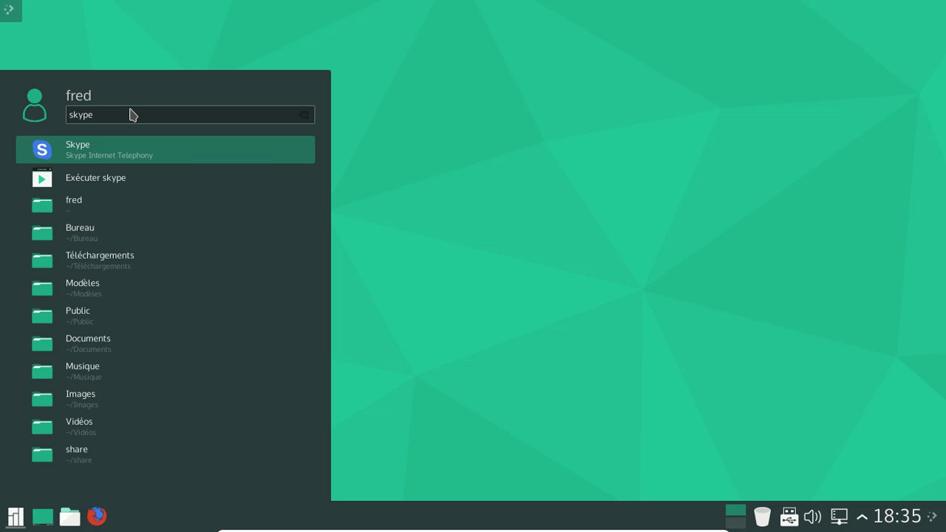
key("BackSpace")
key("BackSpace")
key("BackSpace")
key("BackSpace")
key("BackSpace")
key("Escape")
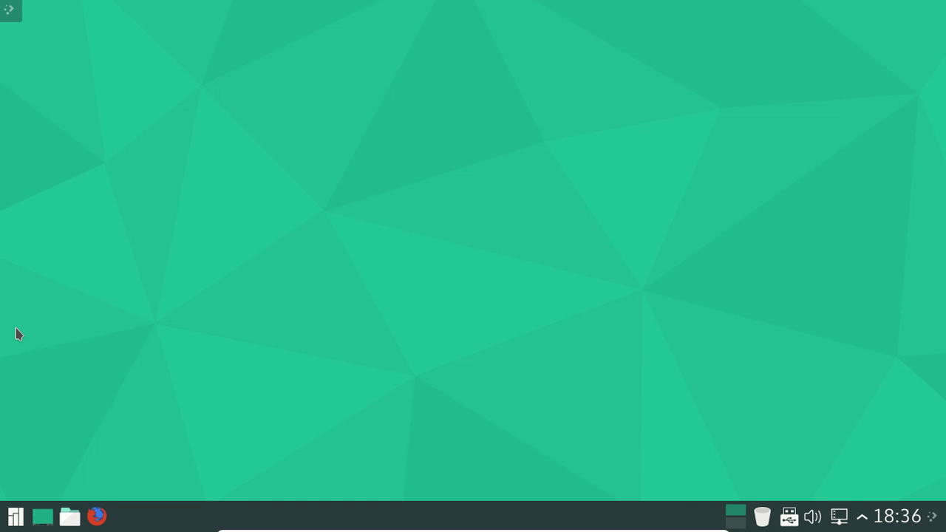
- Shut down the Manjaro KDE virtual machine from its application launcher and confirm the shutdown immediately
left_click(14, 516)
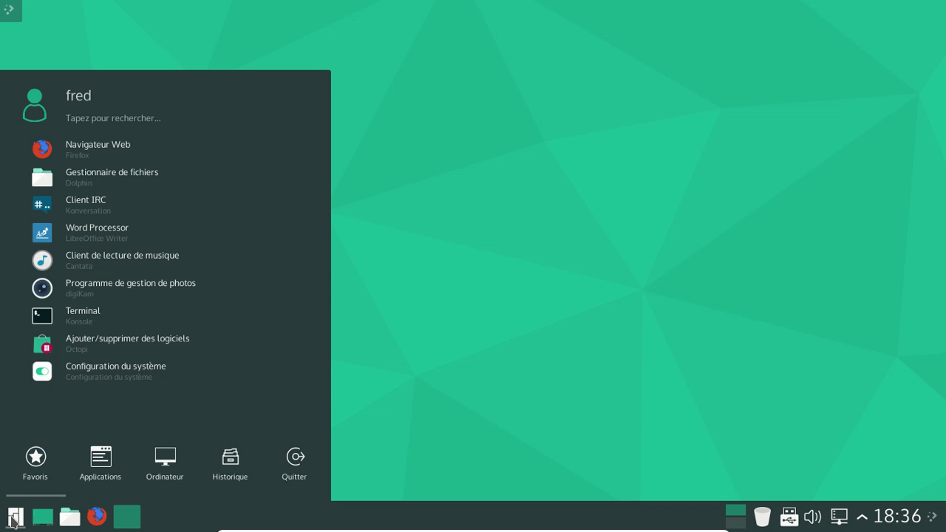
mouse_move(294, 464)
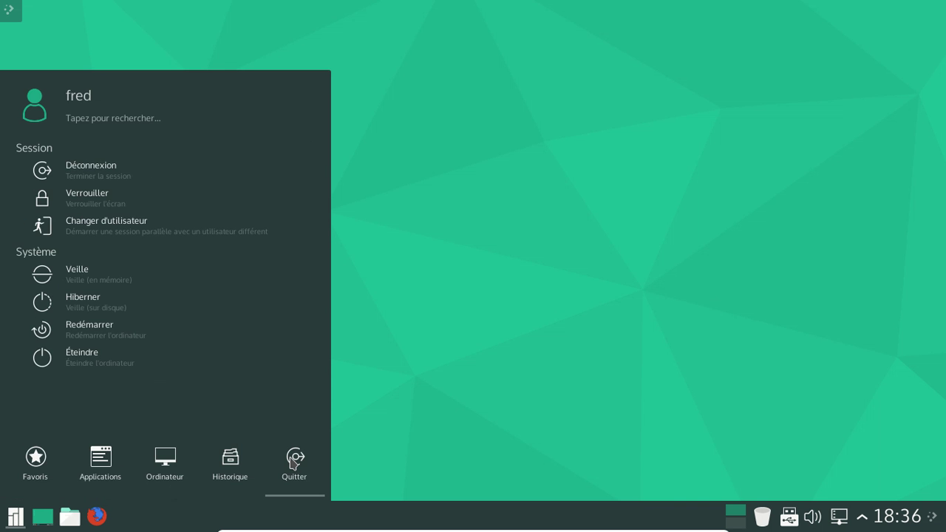
left_click(126, 362)
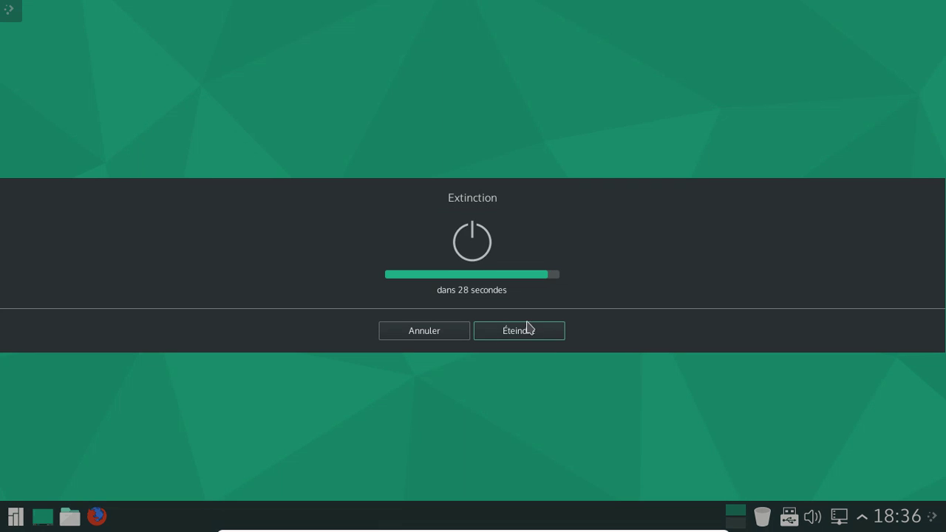
left_click(528, 330)
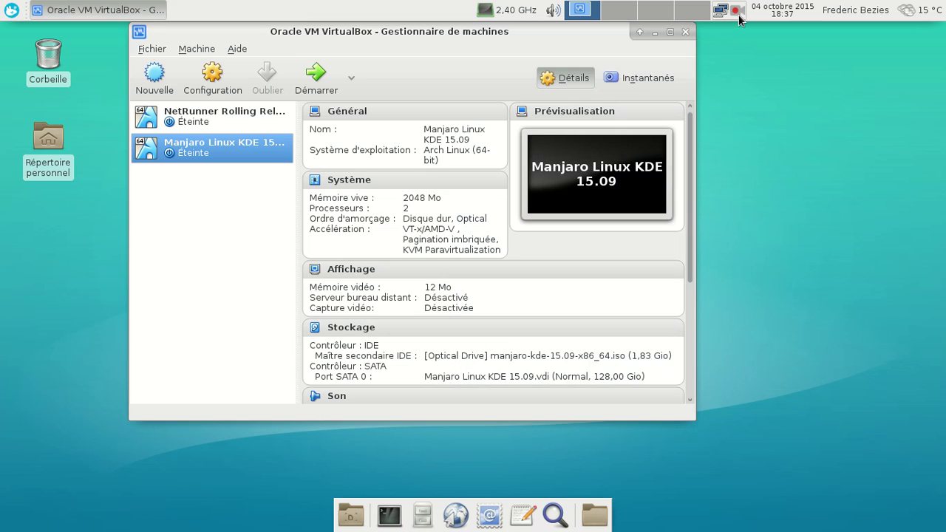
left_click(734, 13)
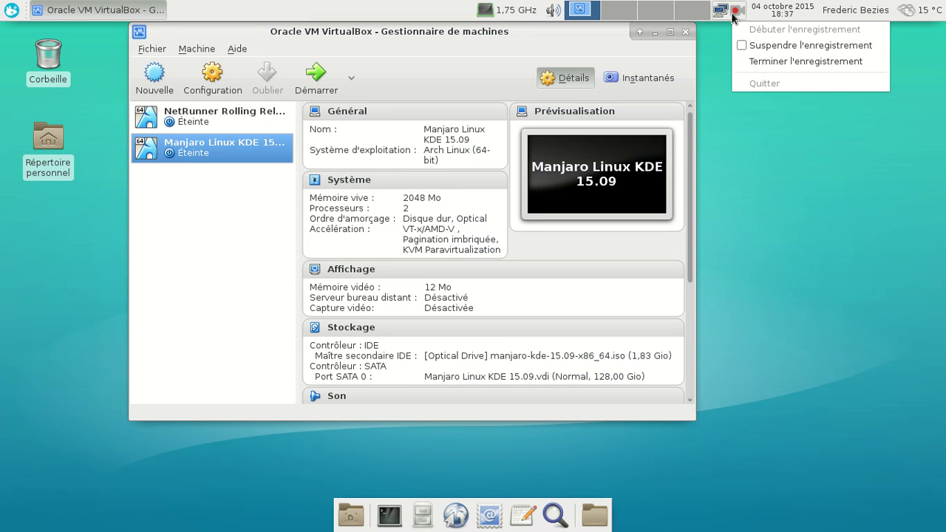